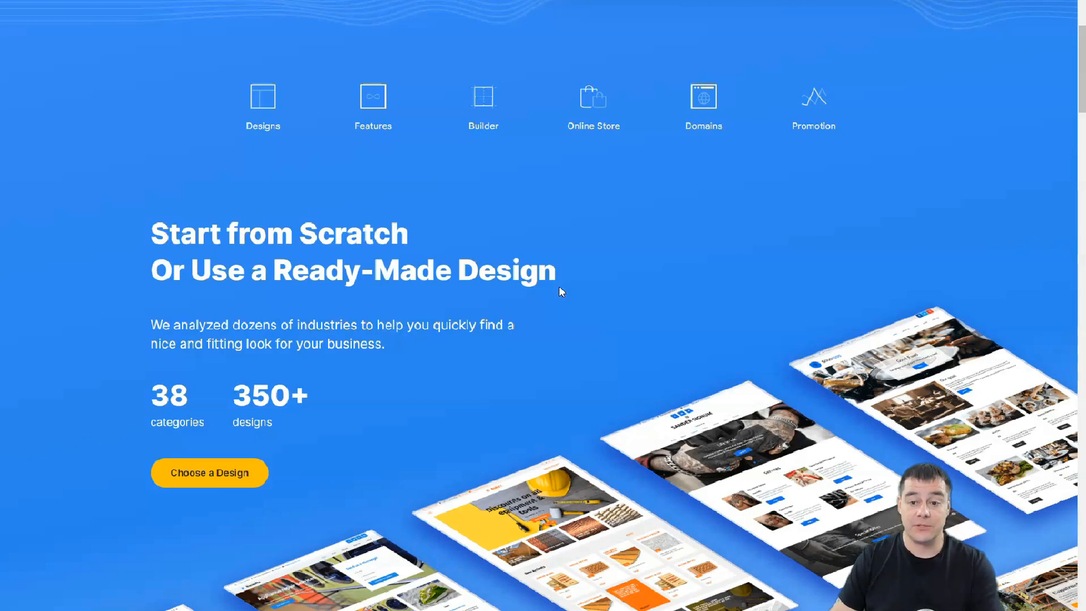
pyautogui.scroll(4, 561, 292)
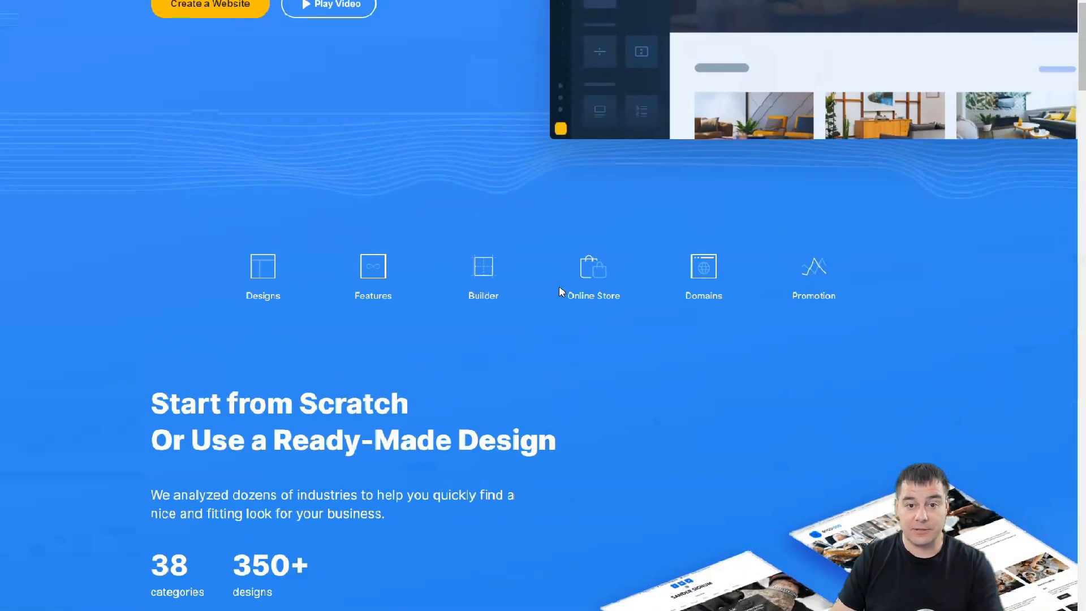
pyautogui.scroll(2, 561, 292)
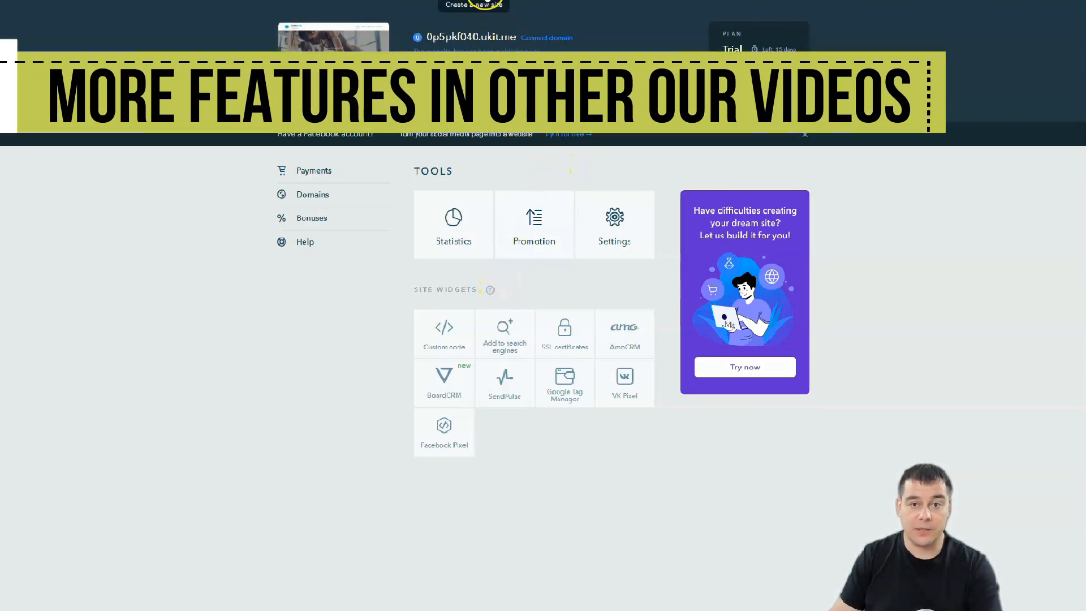
# - Start creating a new site and look through the list of design categories from Animals to Wedding
pyautogui.click(479, 3)
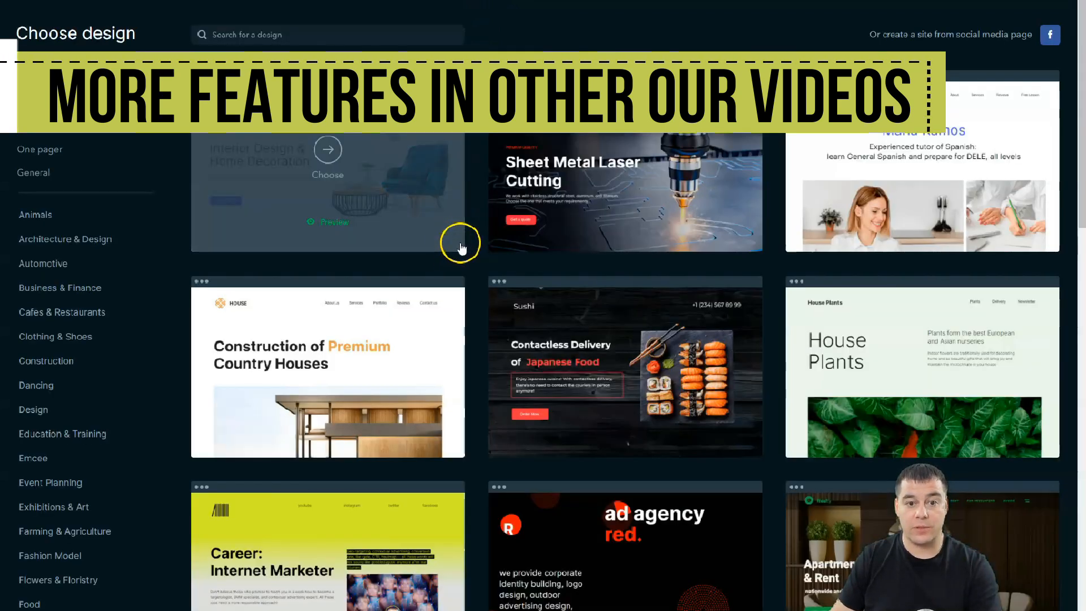
pyautogui.moveTo(585, 290)
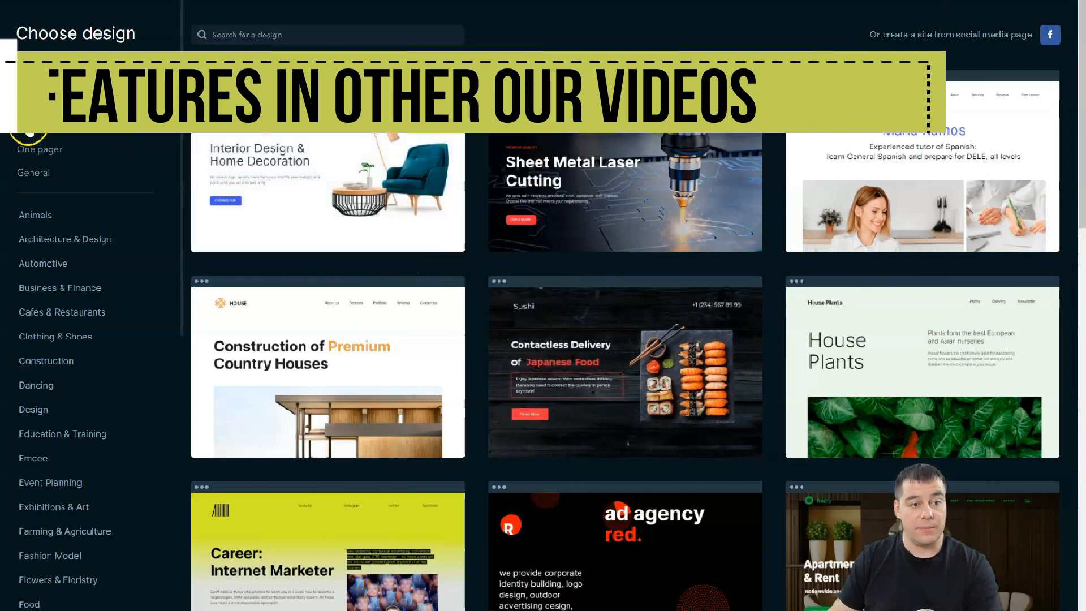
pyautogui.scroll(-6, 76, 270)
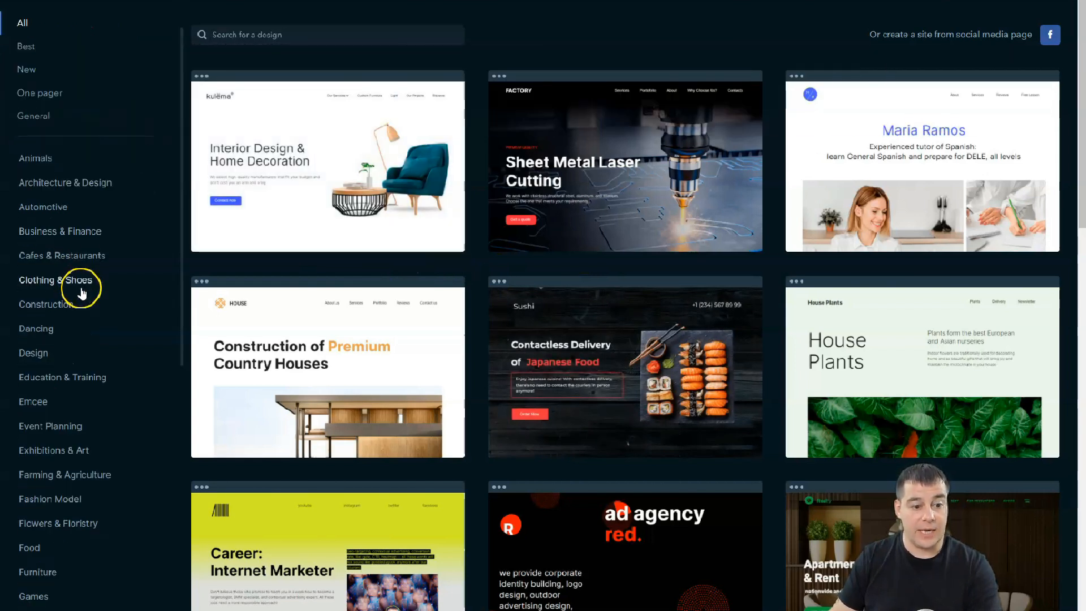
pyautogui.scroll(-5, 82, 295)
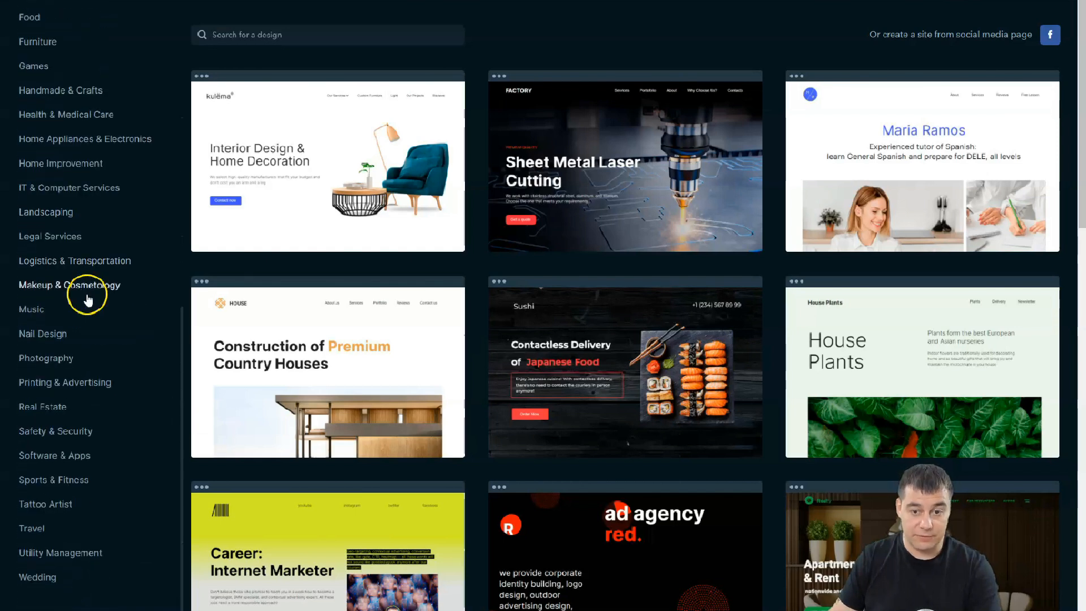
pyautogui.scroll(2, 46, 285)
pyautogui.scroll(3, 42, 288)
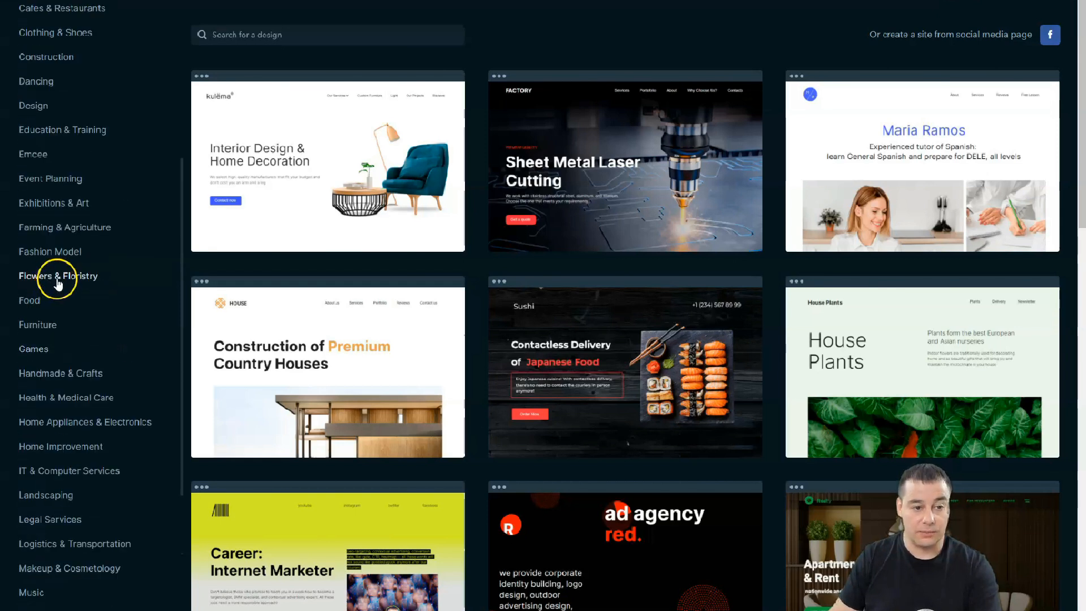
pyautogui.scroll(4, 51, 280)
pyautogui.scroll(2, 60, 275)
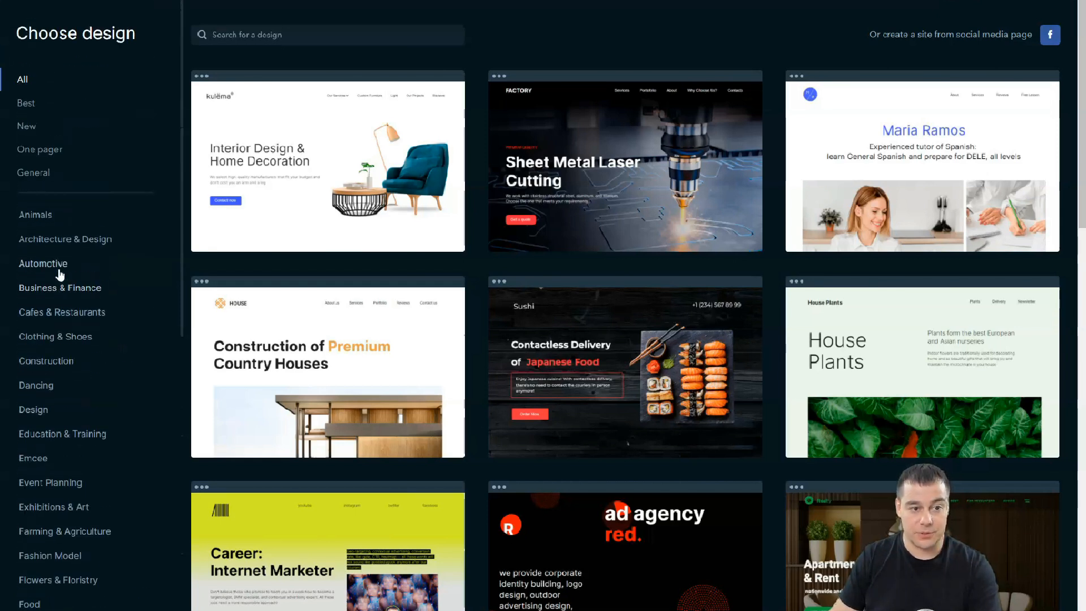
pyautogui.click(69, 276)
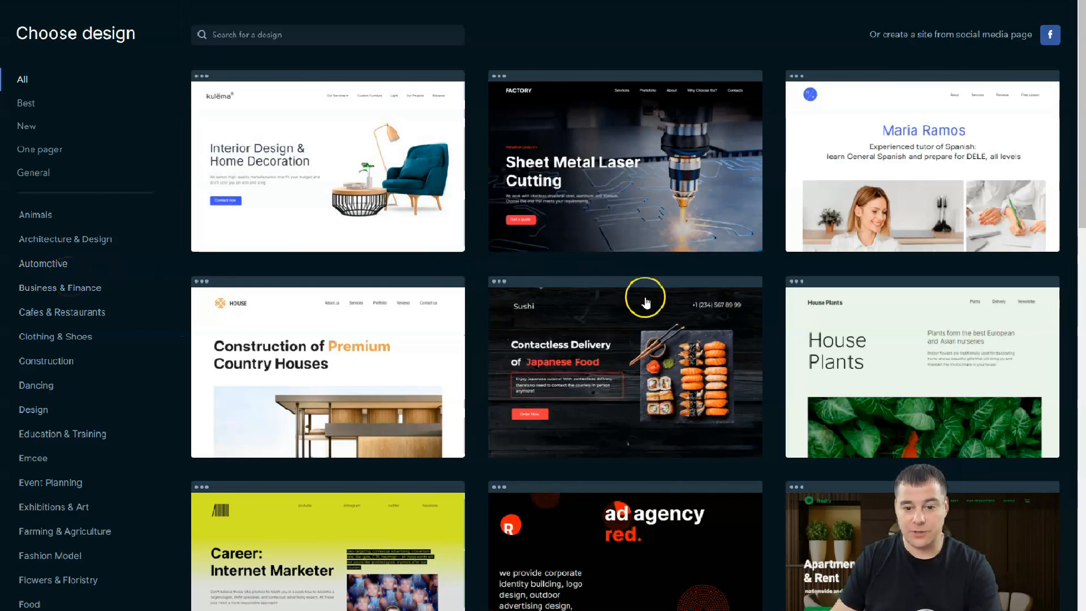
# - Choose the Hair Salon design from the gallery of all designs for the new site
pyautogui.scroll(-6, 569, 351)
pyautogui.scroll(-6, 579, 347)
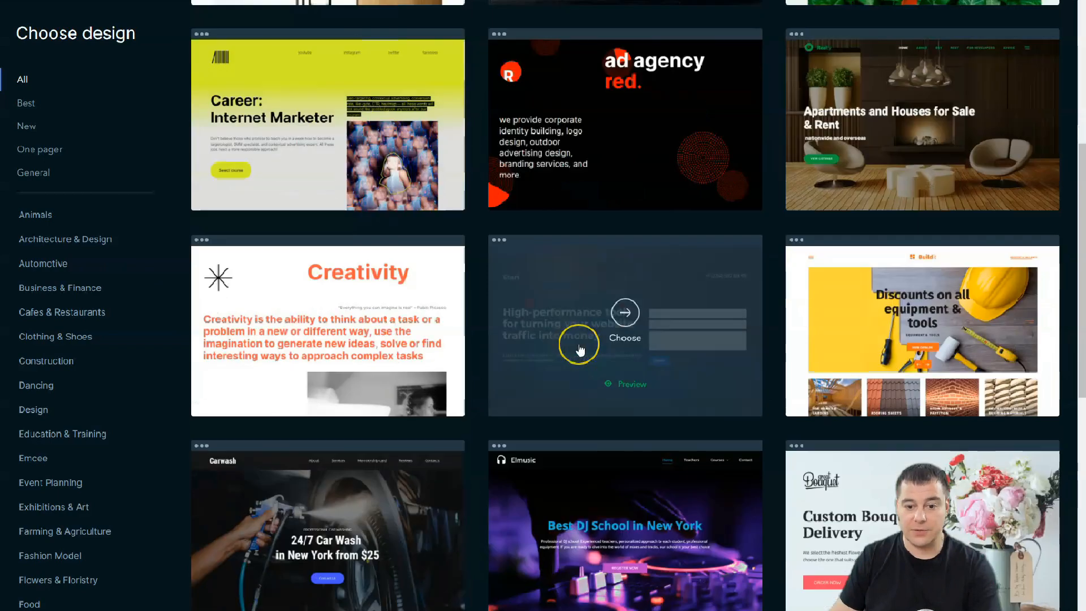
pyautogui.scroll(-3, 580, 351)
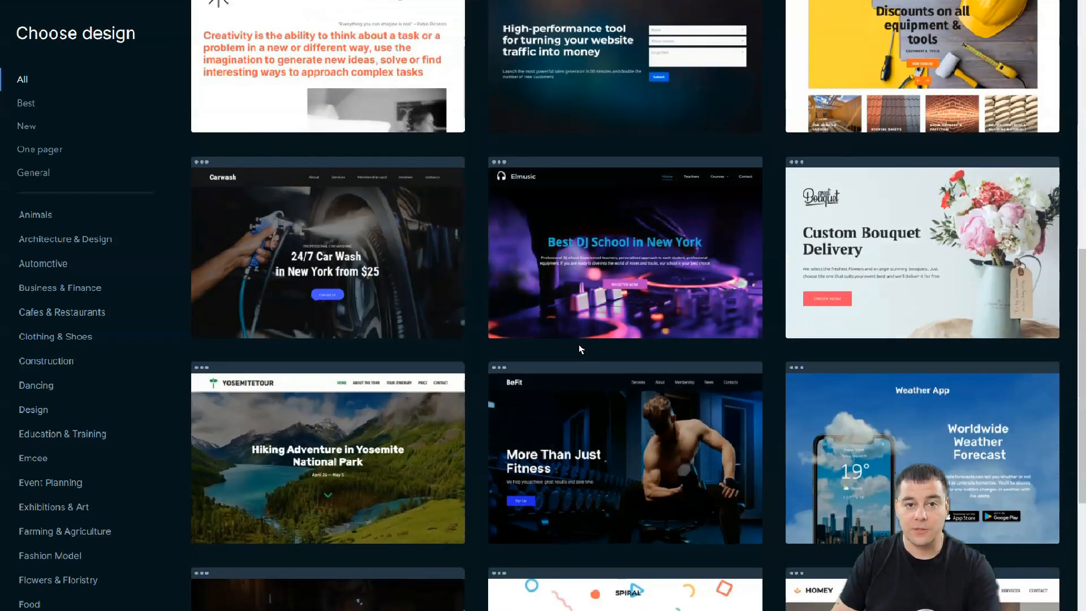
pyautogui.scroll(-11, 580, 351)
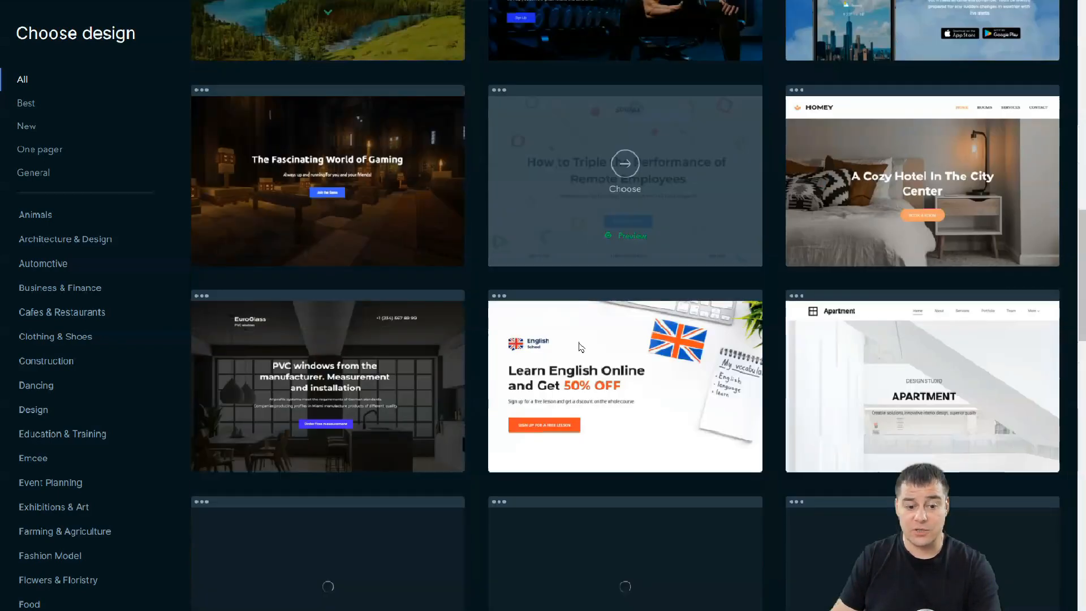
pyautogui.scroll(-11, 580, 348)
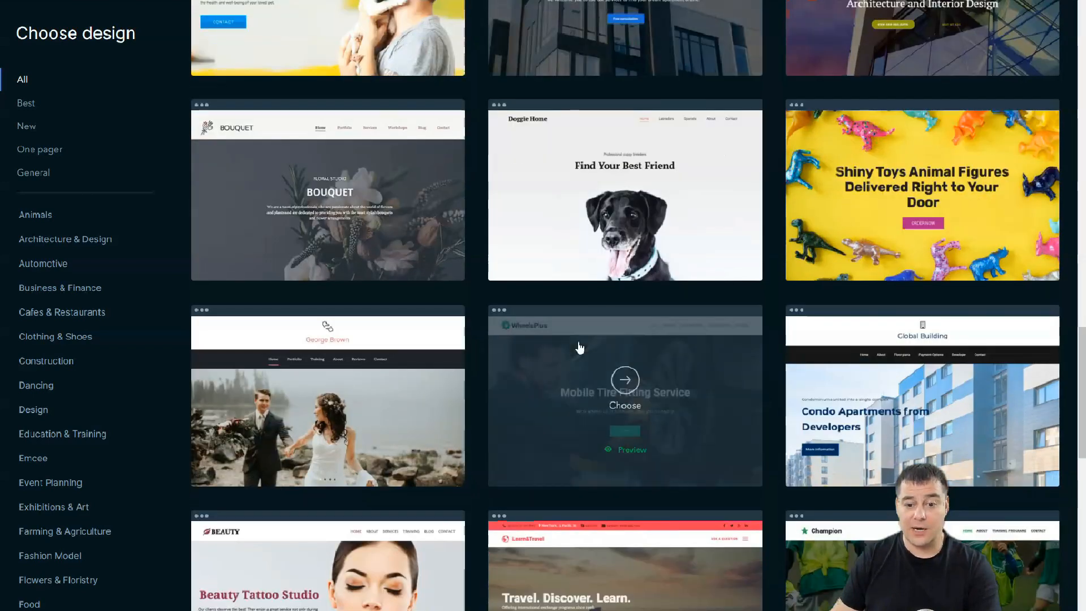
pyautogui.scroll(-8, 579, 346)
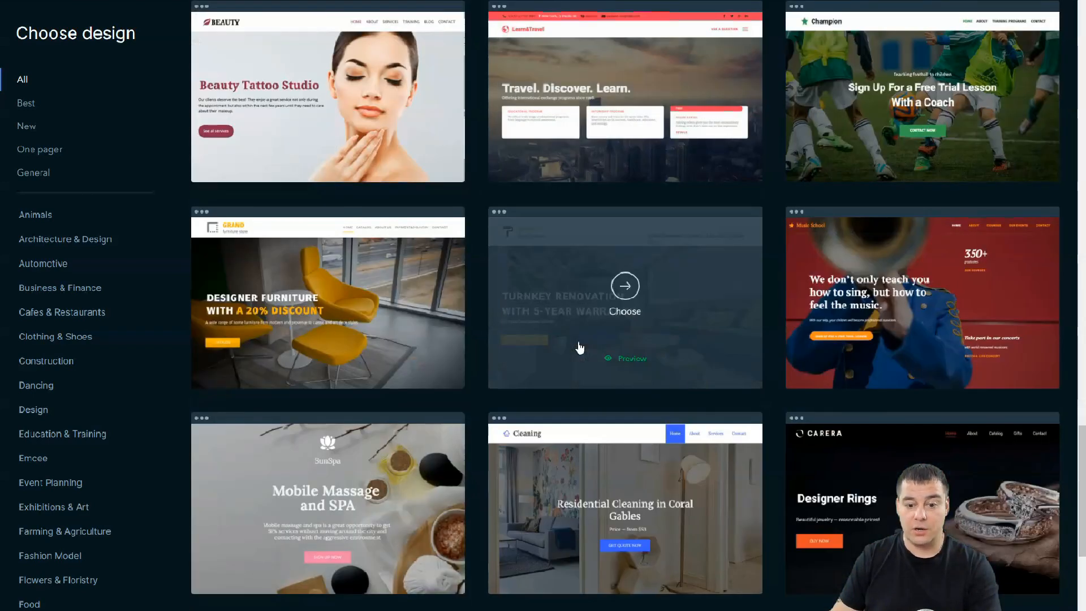
pyautogui.scroll(-7, 579, 346)
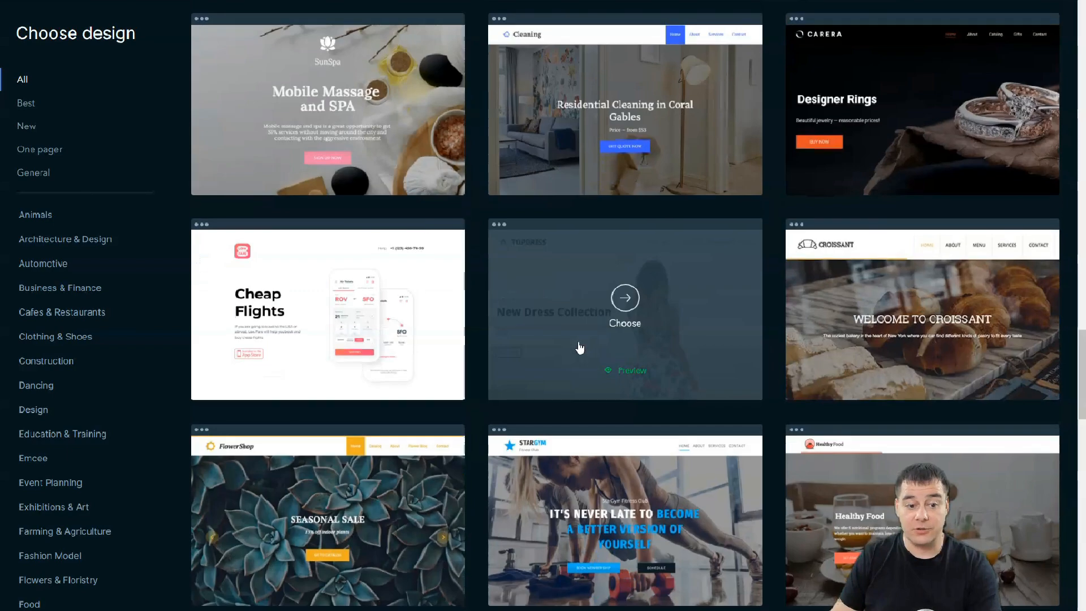
pyautogui.scroll(-12, 578, 342)
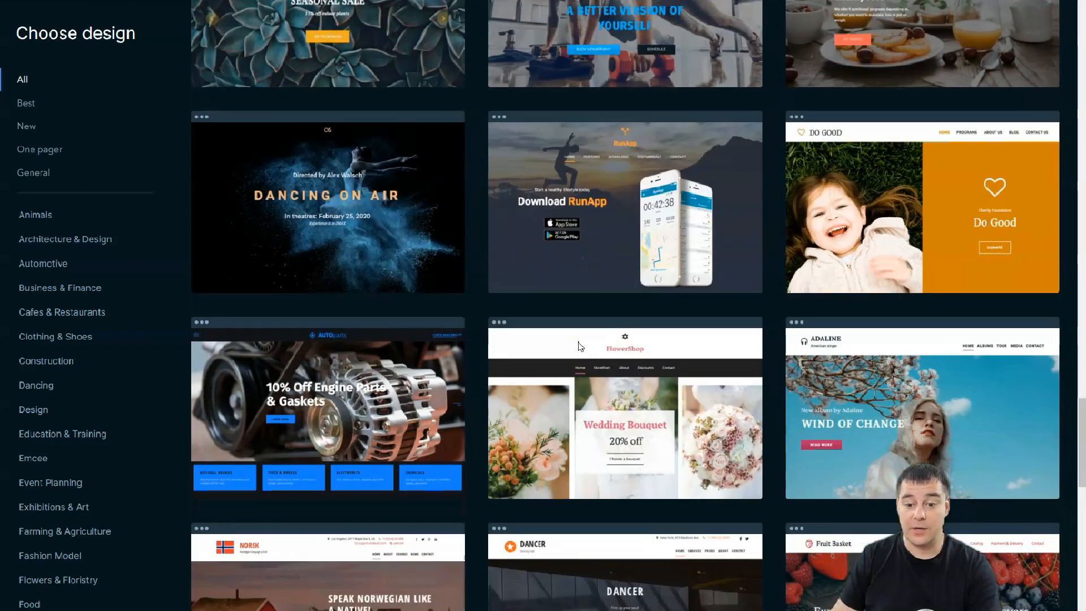
pyautogui.scroll(-5, 577, 342)
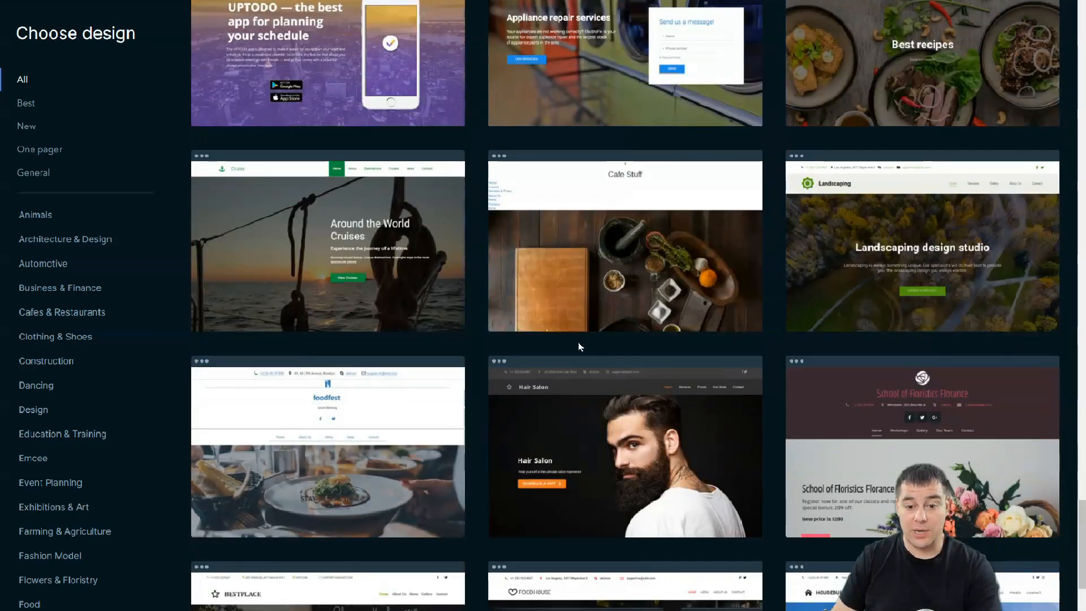
pyautogui.click(608, 276)
pyautogui.scroll(-2, 577, 294)
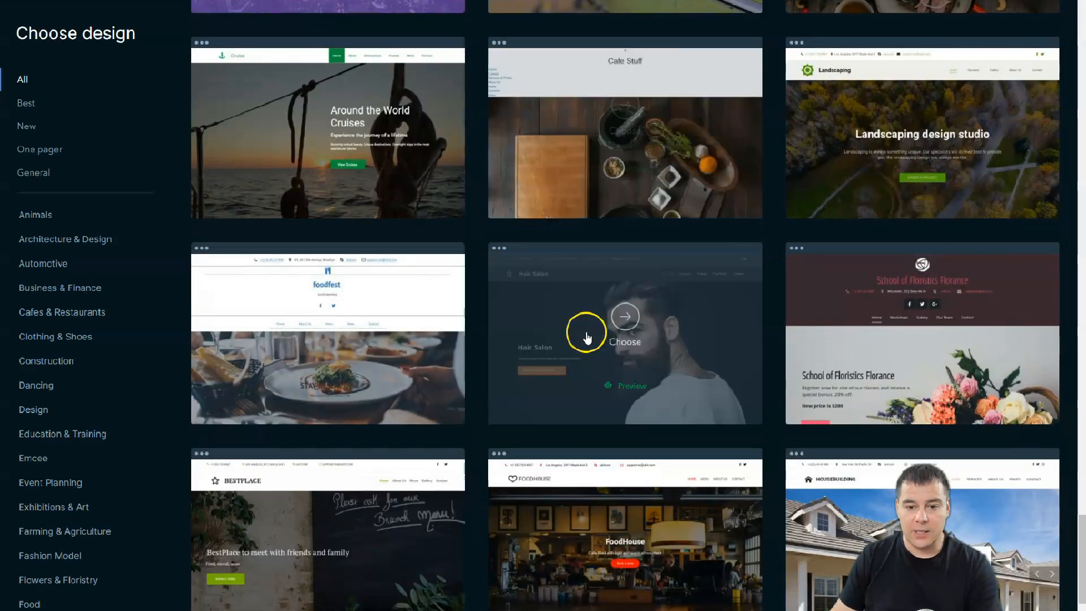
pyautogui.click(628, 323)
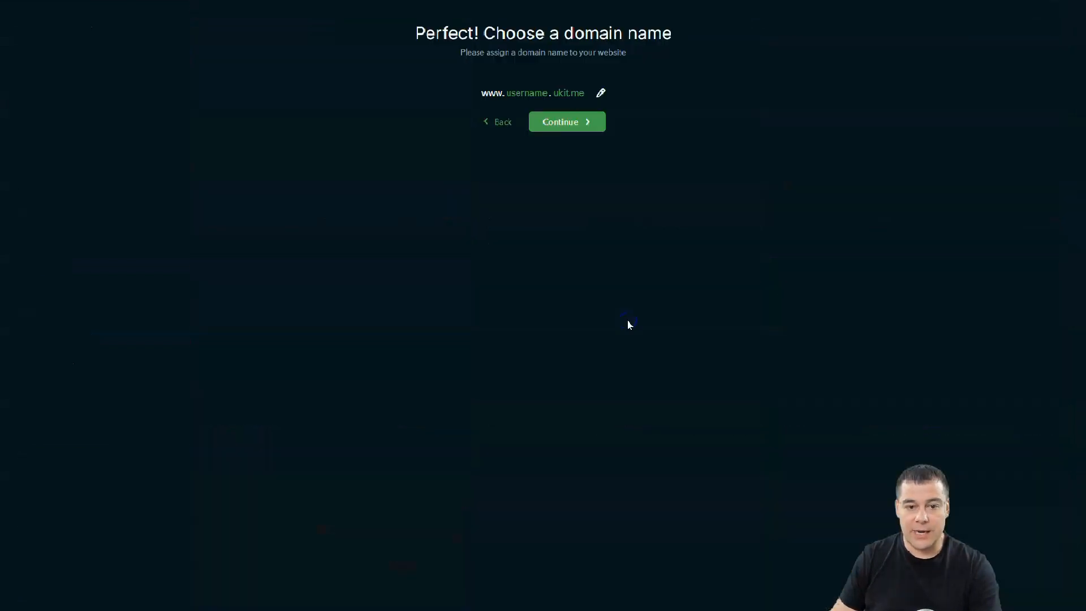
# - Accept the suggested ukit.me domain name and decline the introductory tour of the builder
pyautogui.click(558, 126)
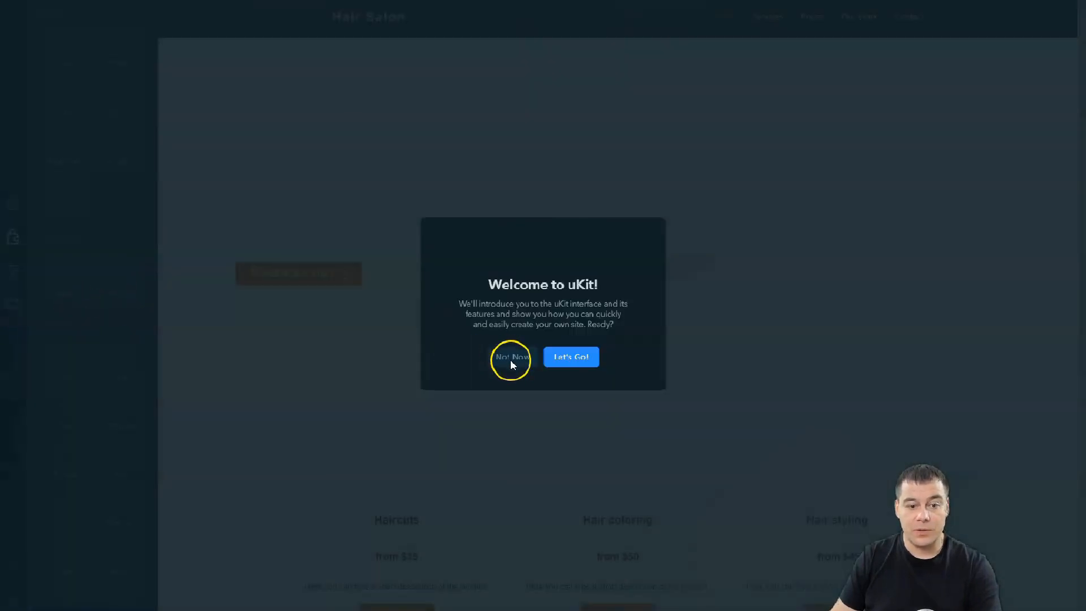
pyautogui.click(510, 358)
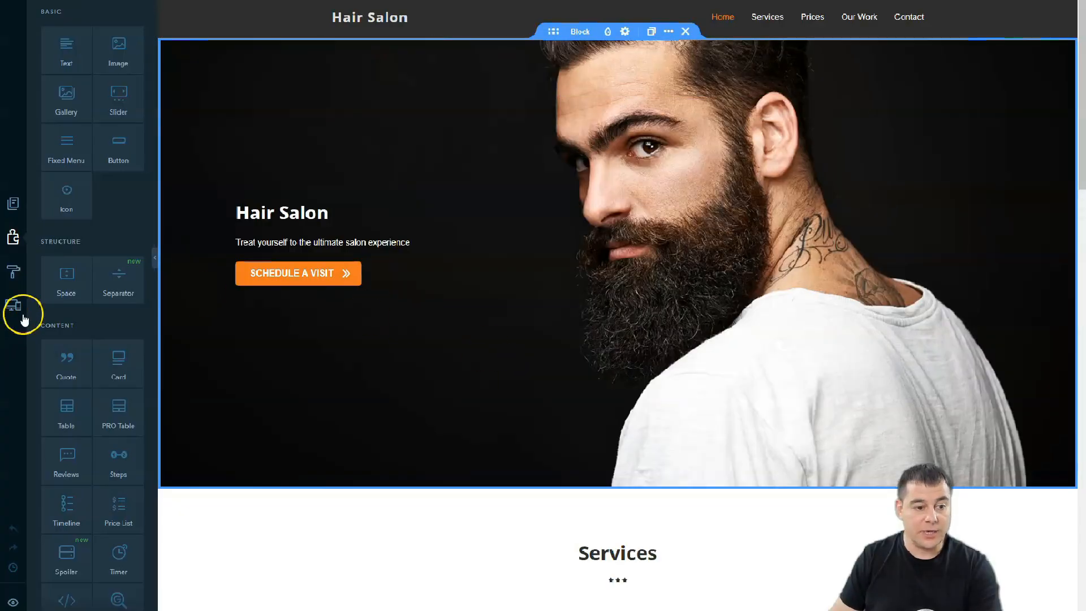
# - Preview the site in the Mobile device view and return to the Desktop view
pyautogui.click(13, 308)
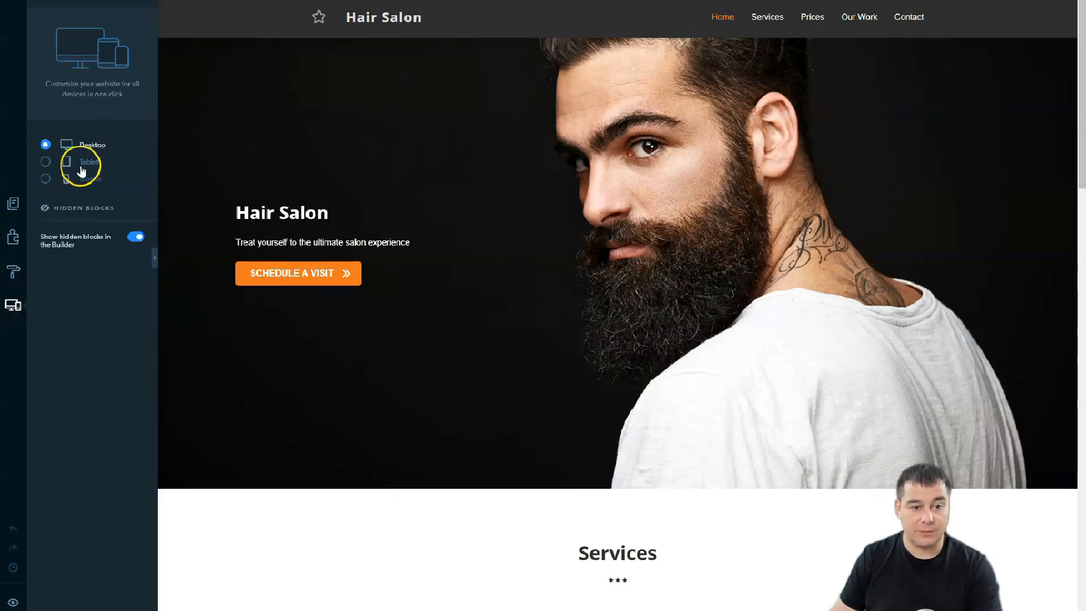
pyautogui.click(48, 179)
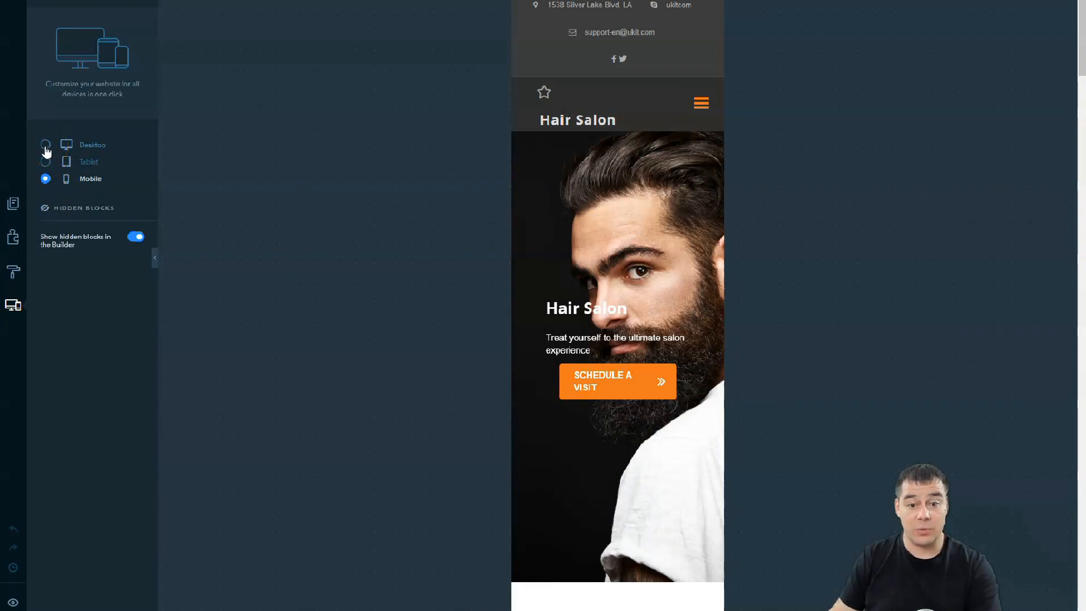
pyautogui.click(45, 146)
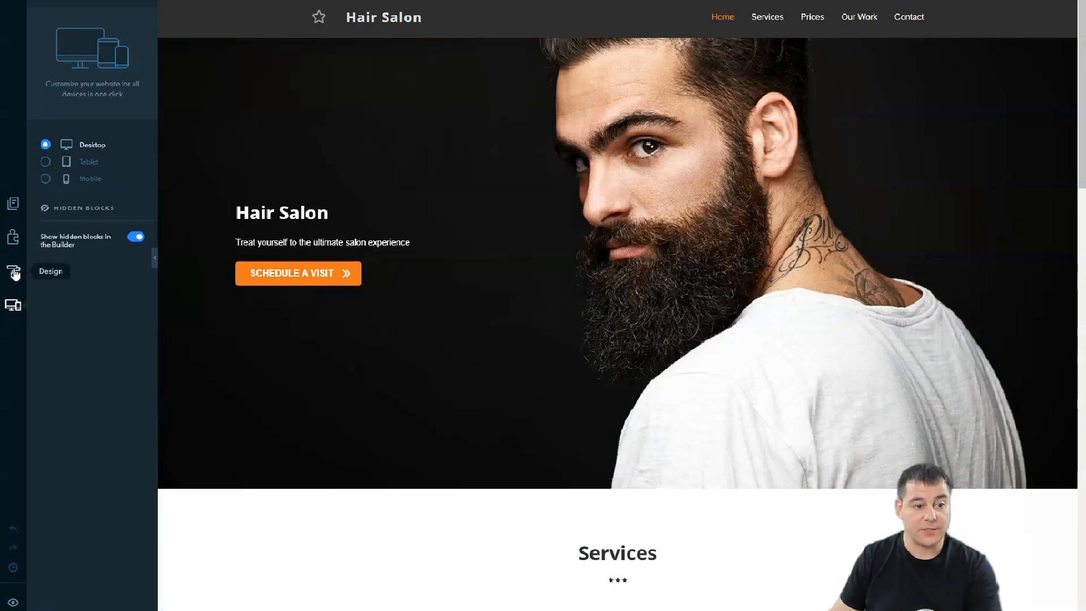
# - Apply the color scheme with the red accent to the site design
pyautogui.click(14, 272)
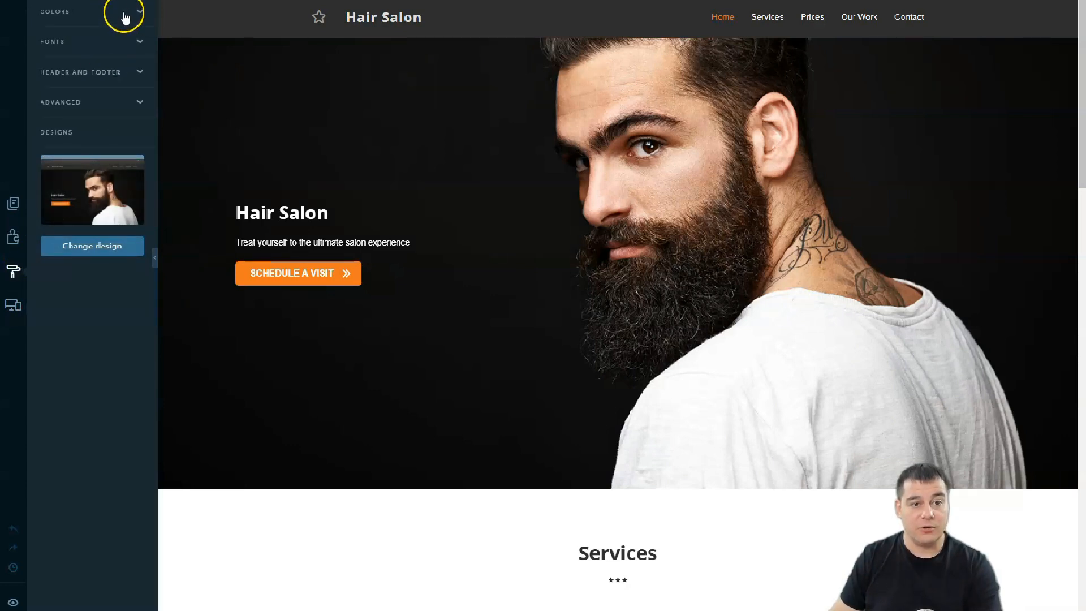
pyautogui.click(138, 16)
pyautogui.click(94, 29)
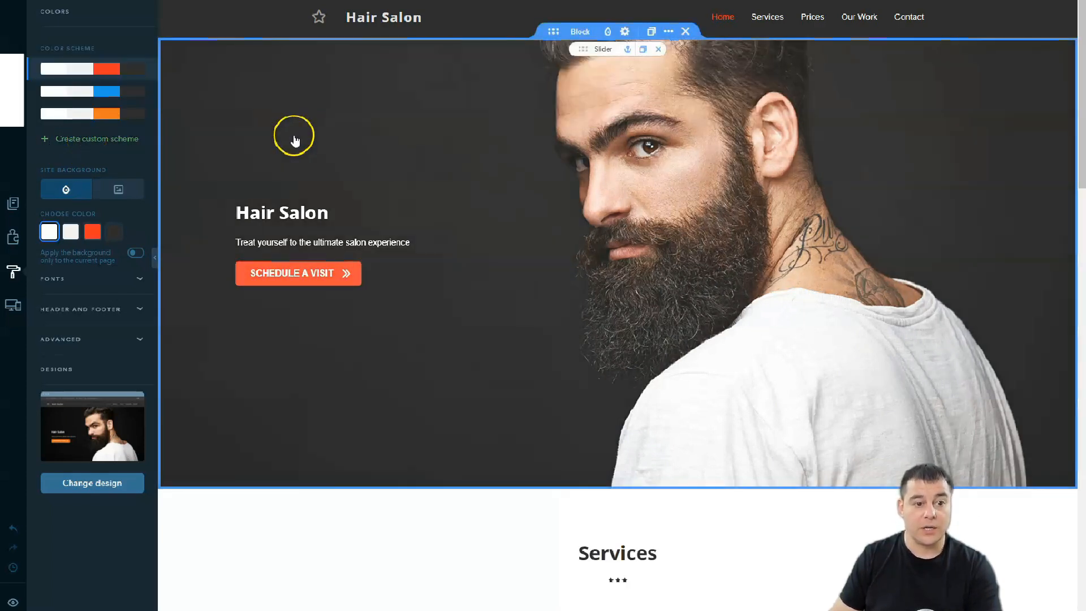
# - Examine how the chosen color scheme looks across the home page, from the header and service cards to the gallery and footer
pyautogui.scroll(-5, 304, 140)
pyautogui.scroll(-3, 322, 143)
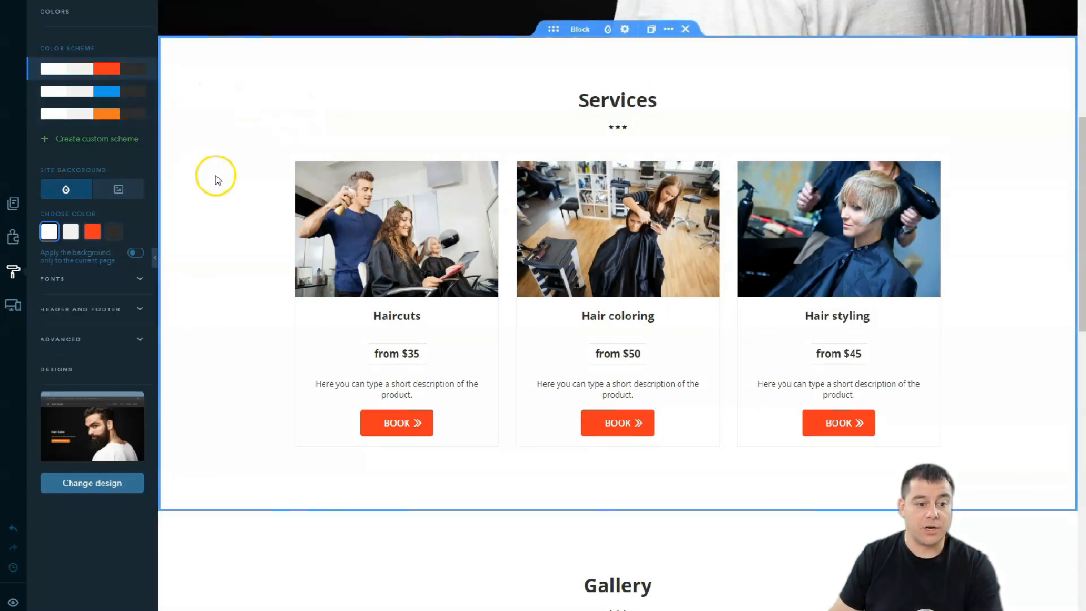
pyautogui.scroll(3, 291, 153)
pyautogui.scroll(5, 291, 149)
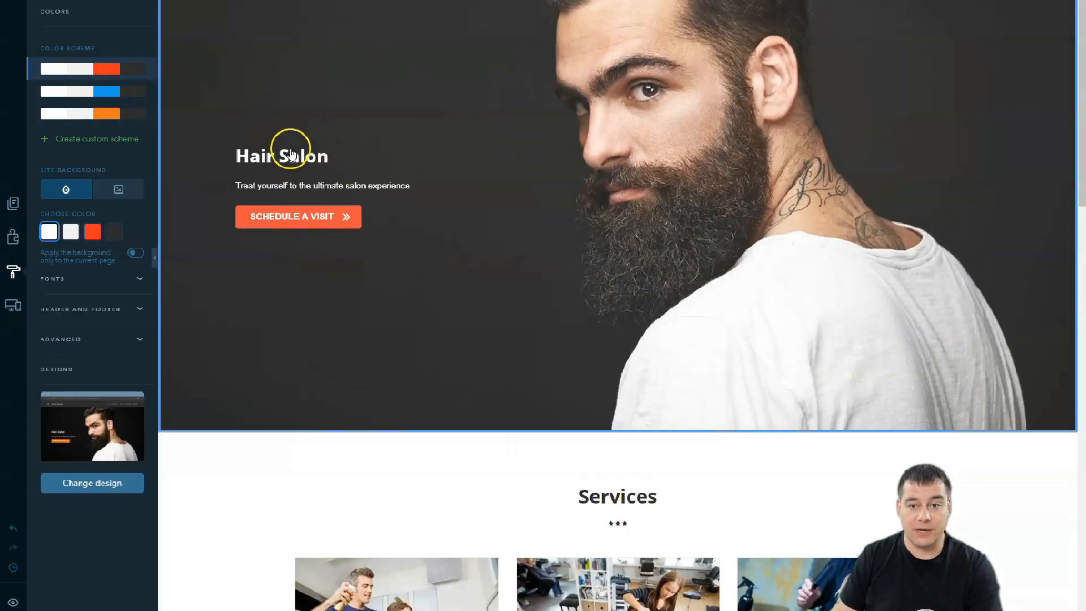
pyautogui.scroll(-20, 453, 164)
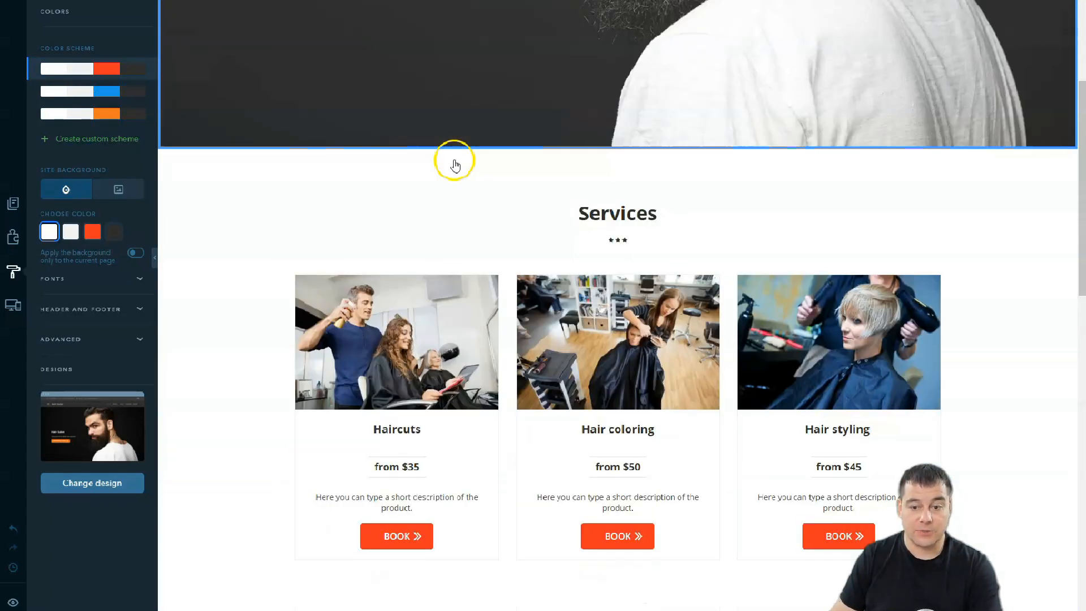
pyautogui.scroll(-5, 461, 168)
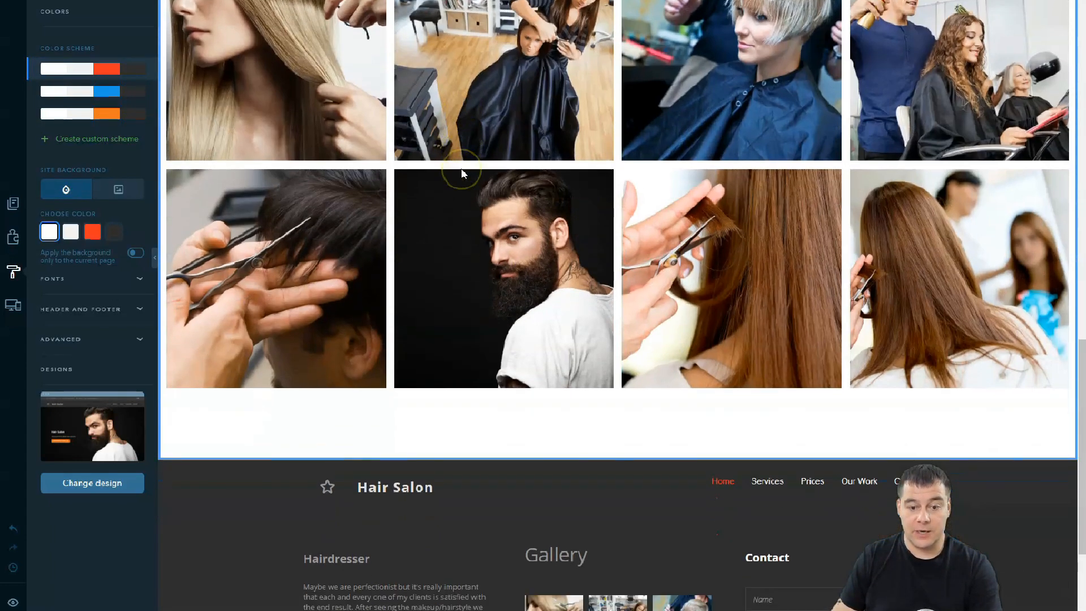
pyautogui.scroll(6, 457, 162)
pyautogui.scroll(20, 456, 163)
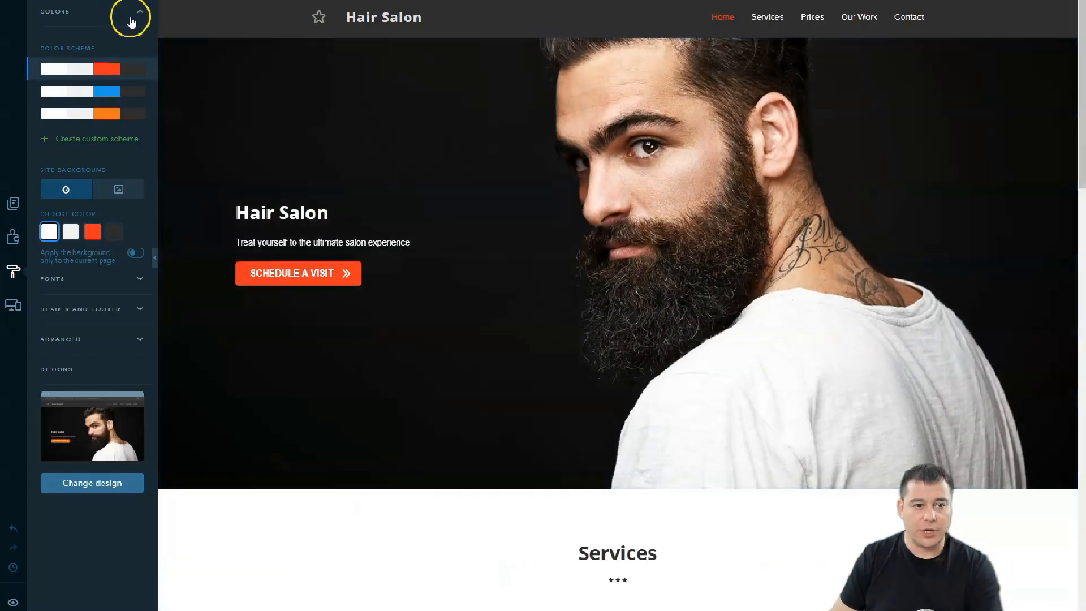
pyautogui.scroll(-8, 561, 287)
pyautogui.scroll(-17, 561, 287)
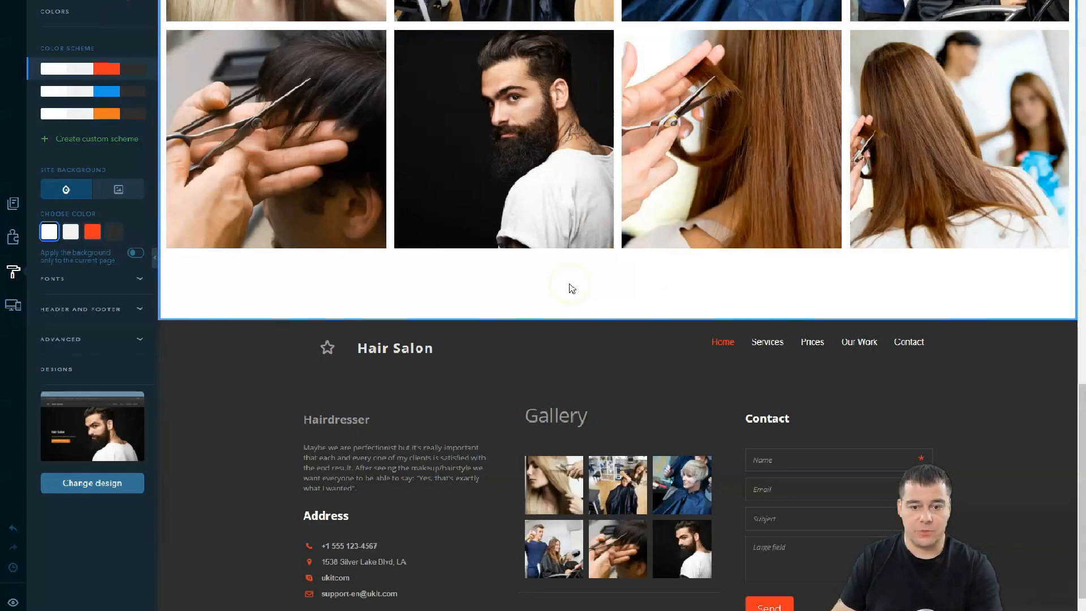
pyautogui.scroll(17, 421, 224)
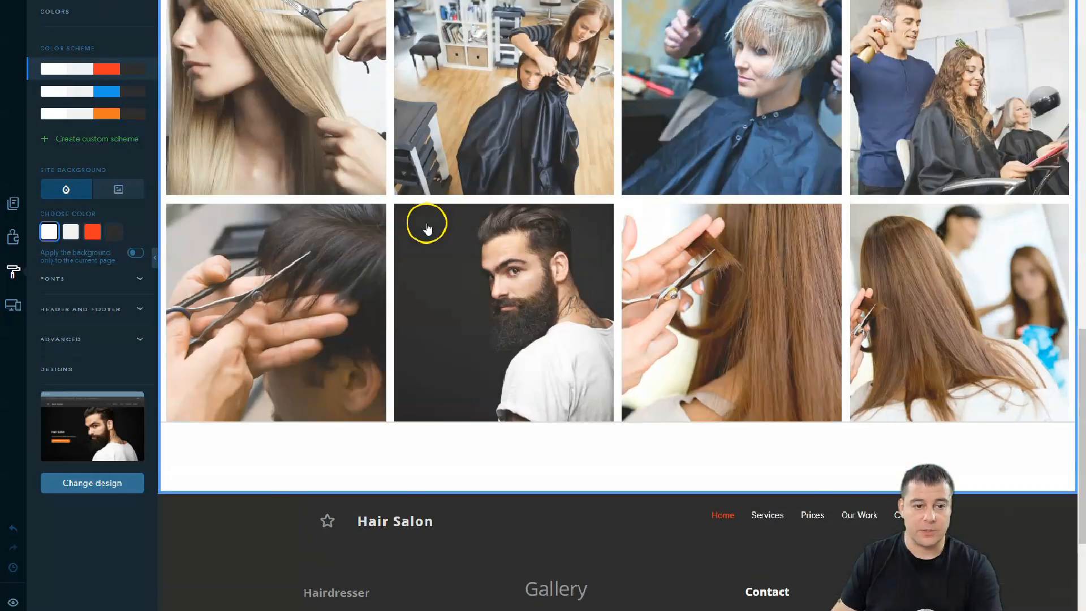
pyautogui.scroll(9, 423, 222)
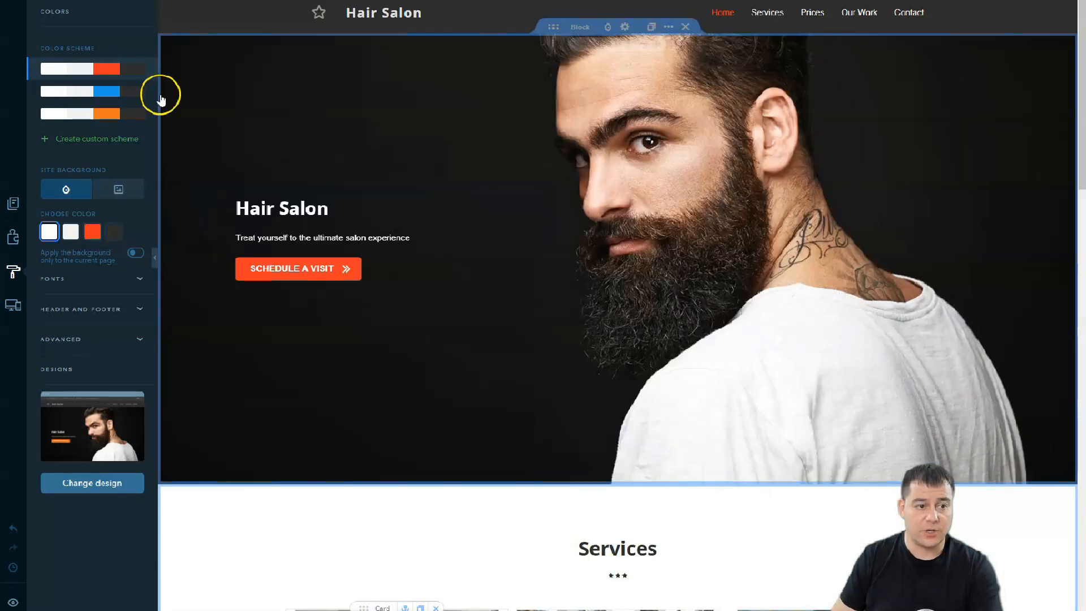
# - Try the PT Serif/Open Sans and Open Sans/Fira Sans font pairs, and apply the Roboto/Ubuntu pair to the site
pyautogui.click(140, 12)
pyautogui.click(138, 43)
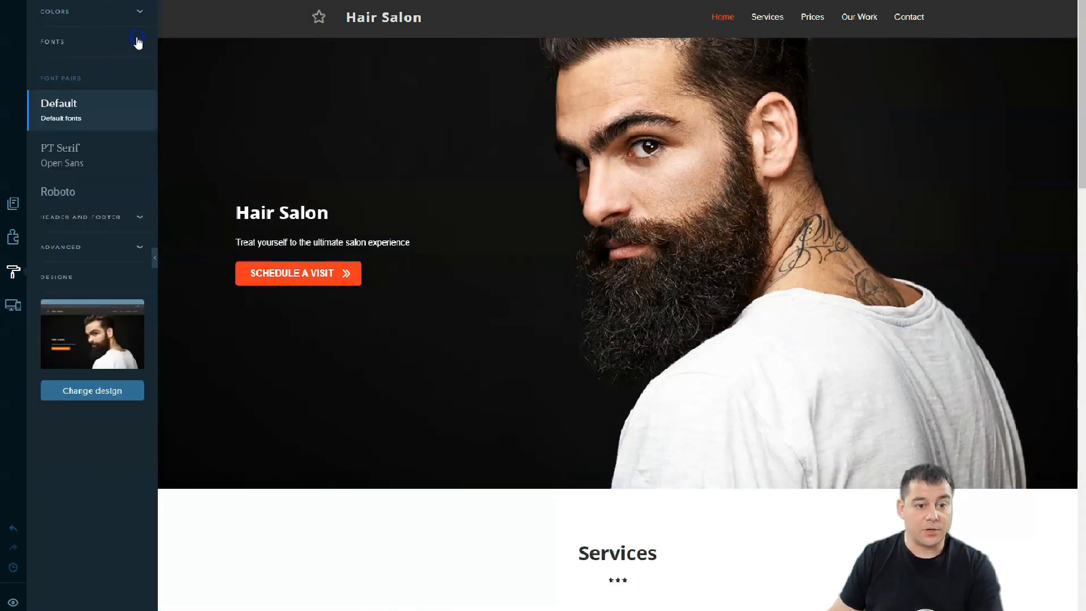
pyautogui.click(82, 151)
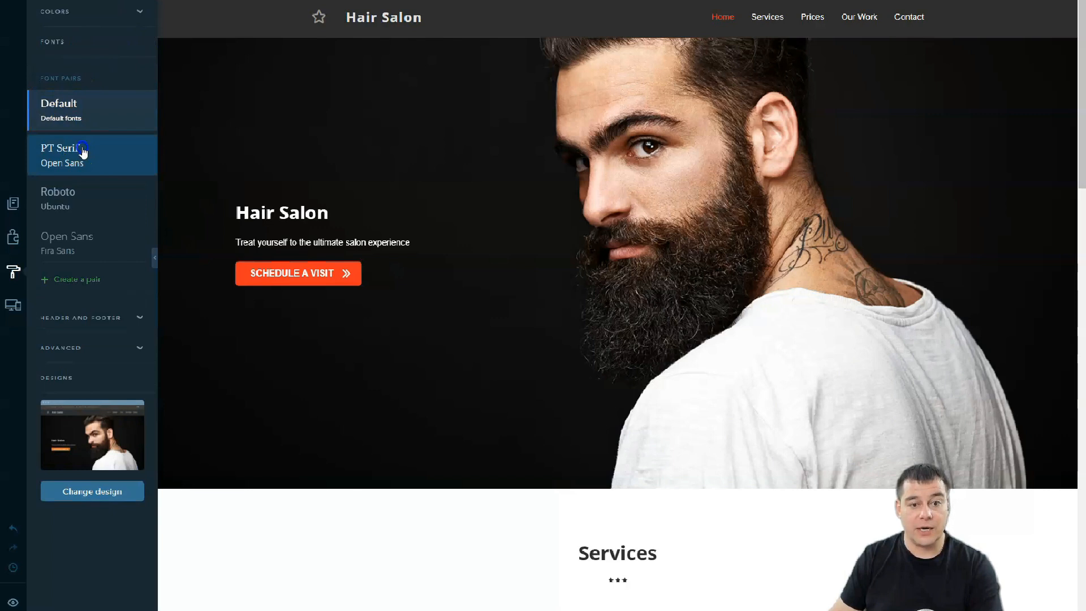
pyautogui.click(79, 236)
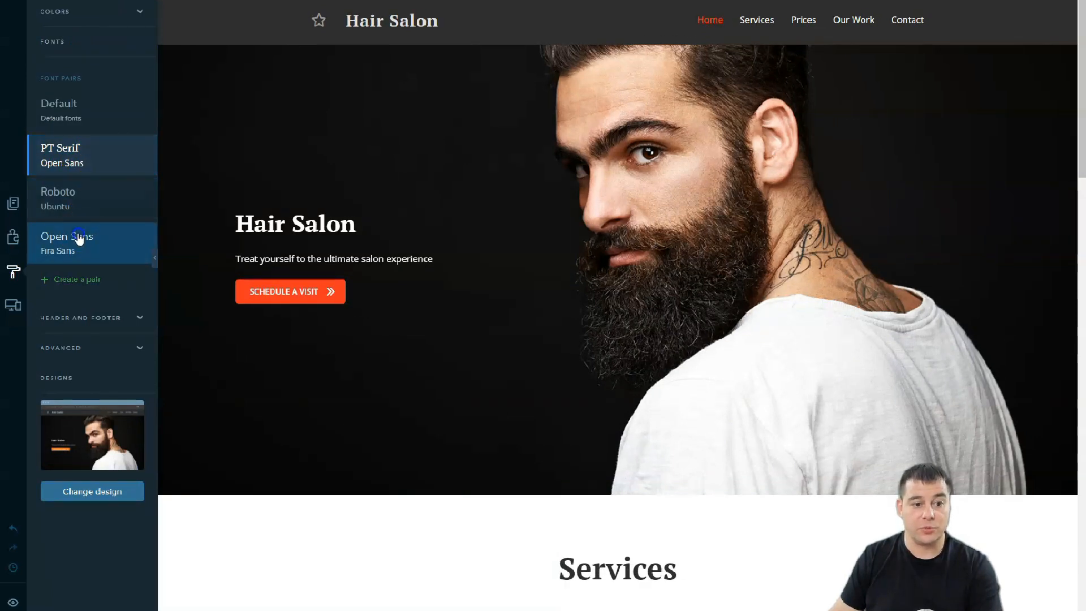
pyautogui.click(88, 205)
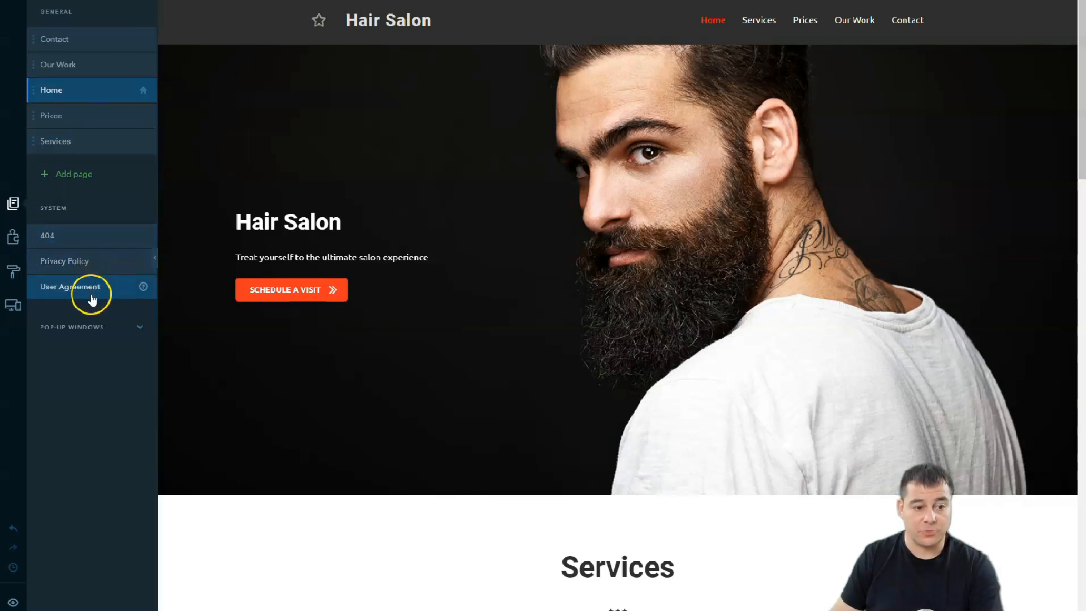
# - Review the site's list of pop-up windows and the widgets available for the pages
pyautogui.click(138, 328)
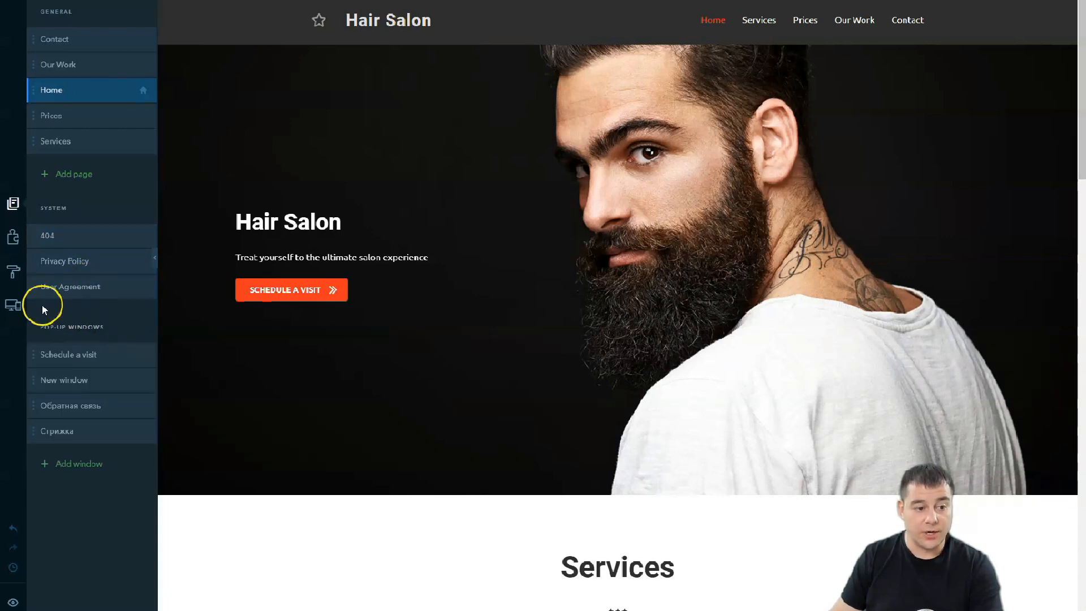
pyautogui.click(13, 237)
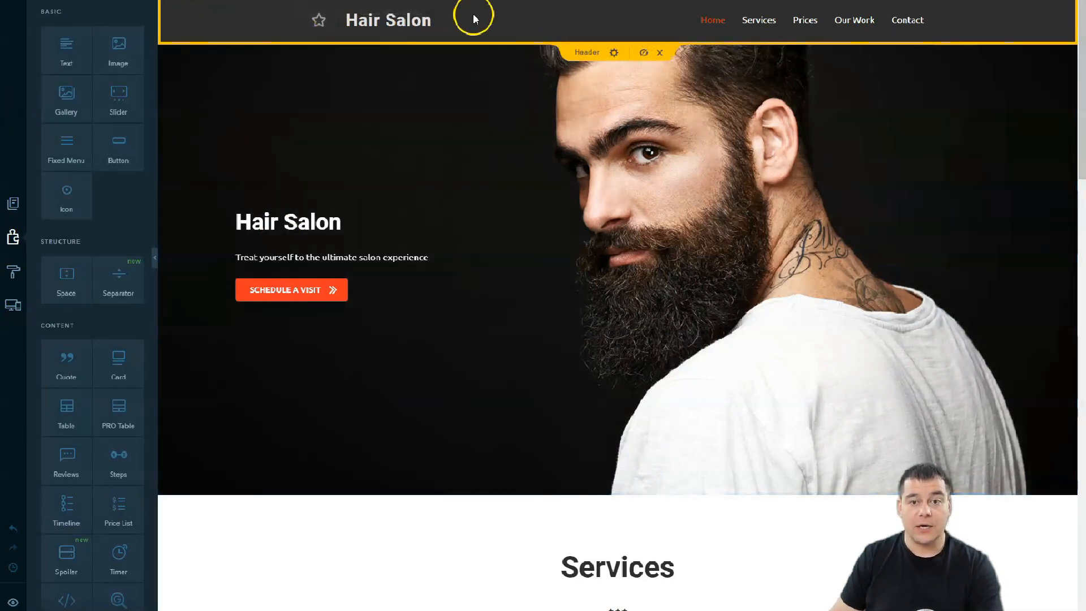
# - Hide the site header through the design settings and show it again
pyautogui.click(13, 273)
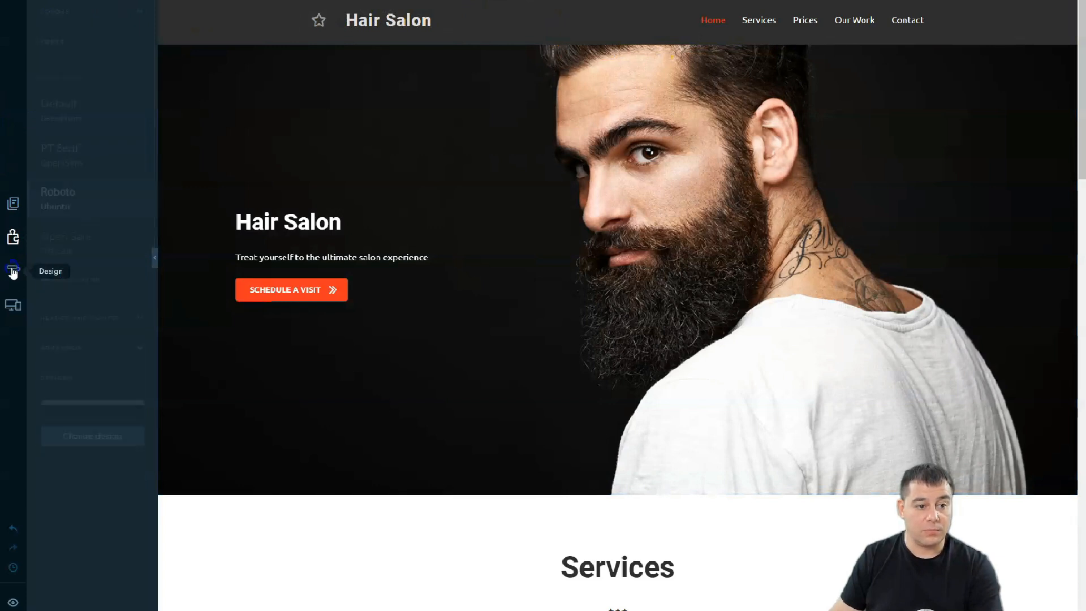
pyautogui.click(98, 44)
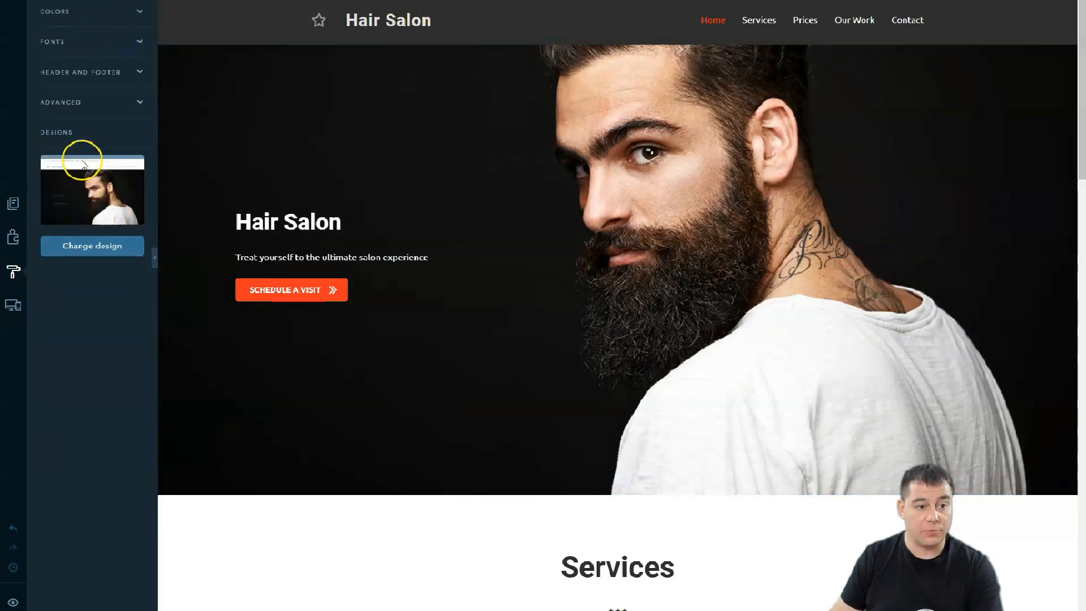
pyautogui.click(139, 77)
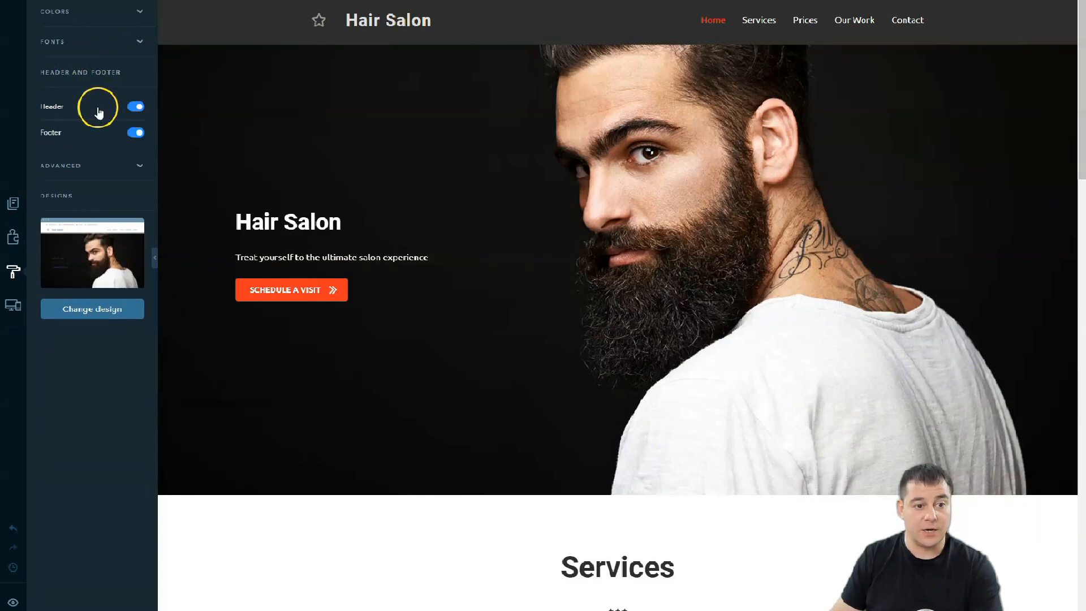
pyautogui.click(135, 106)
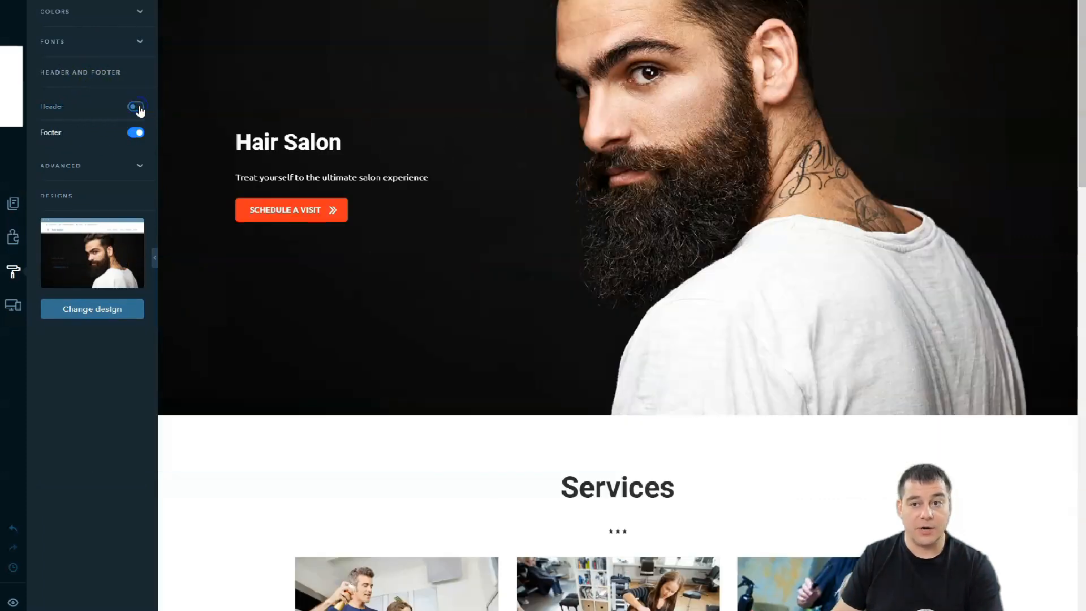
pyautogui.click(135, 106)
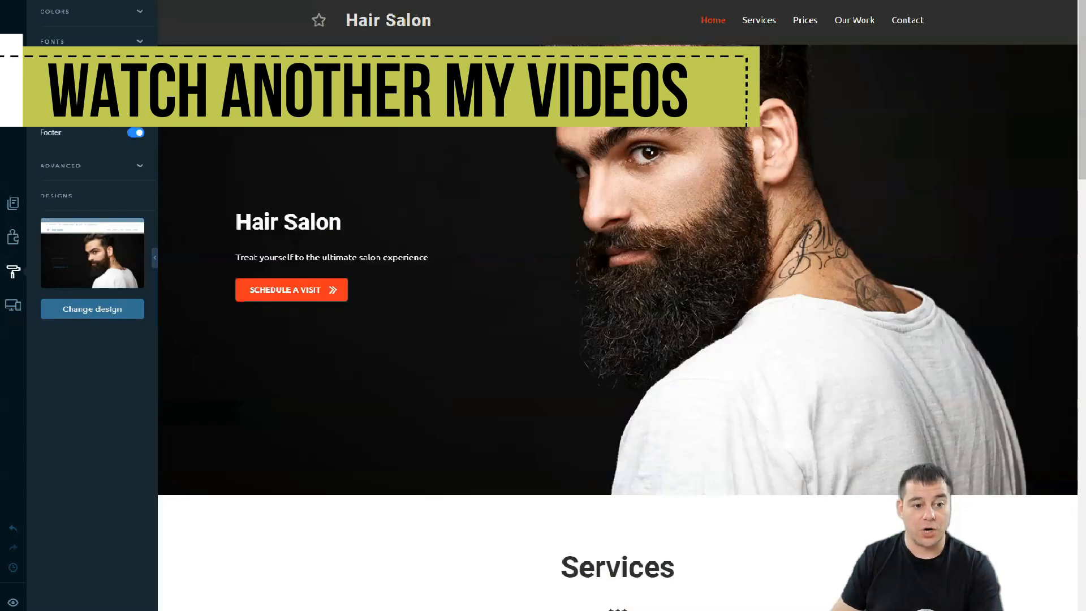
pyautogui.scroll(-3, 93, 255)
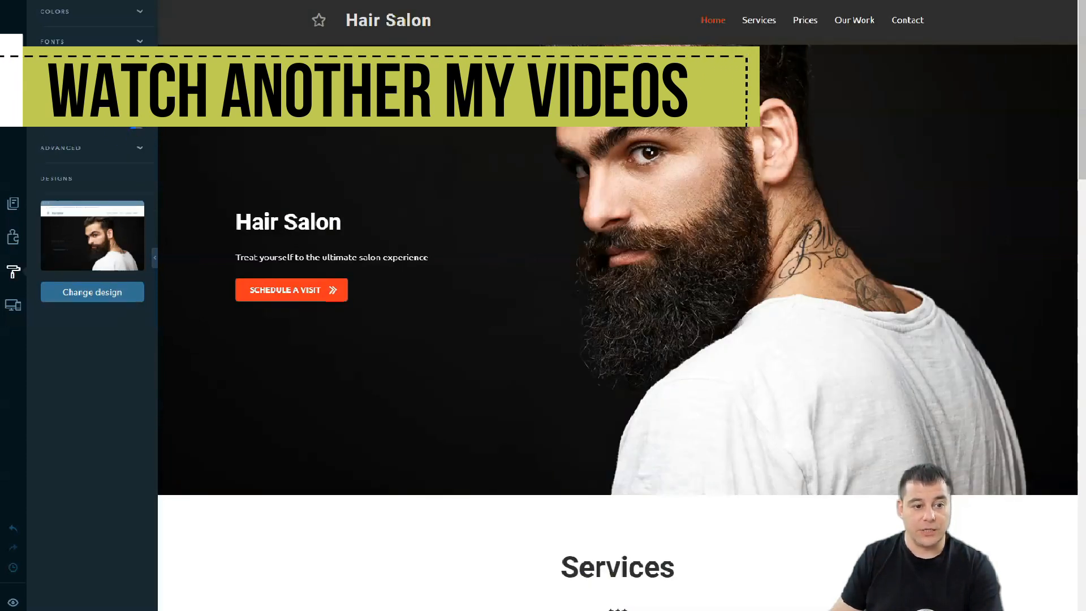
# - Display the available widgets and examine the home page's sections from the hero slider to the footer
pyautogui.click(13, 203)
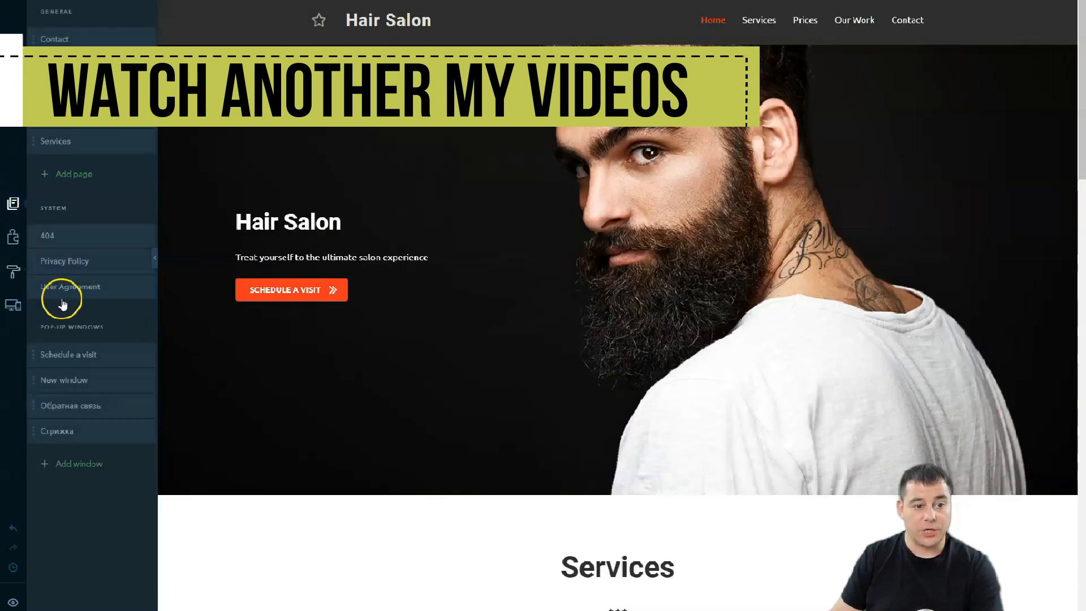
pyautogui.click(12, 237)
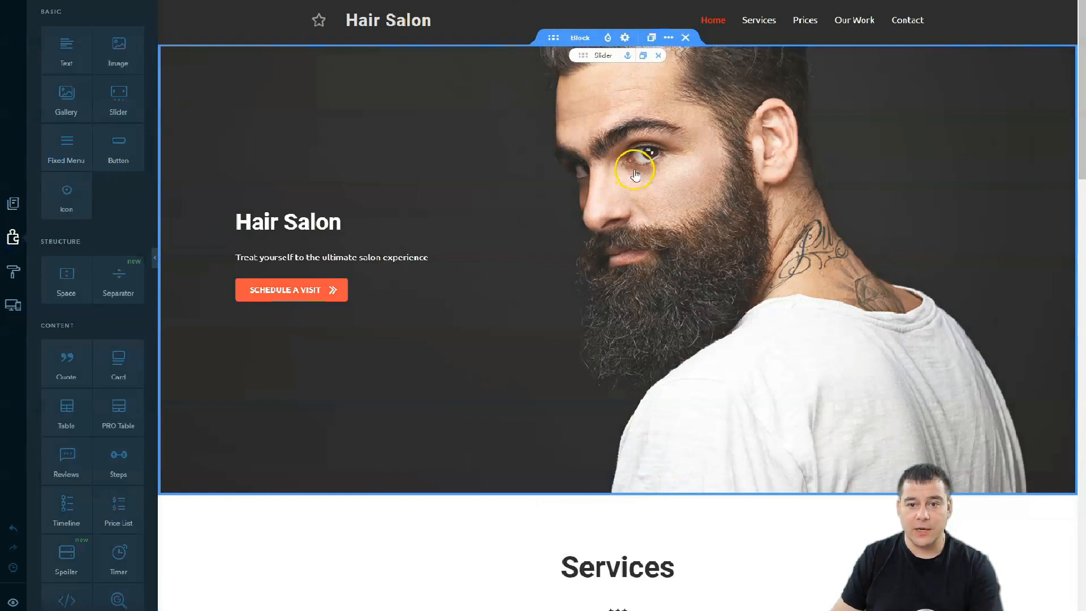
pyautogui.scroll(-10, 532, 353)
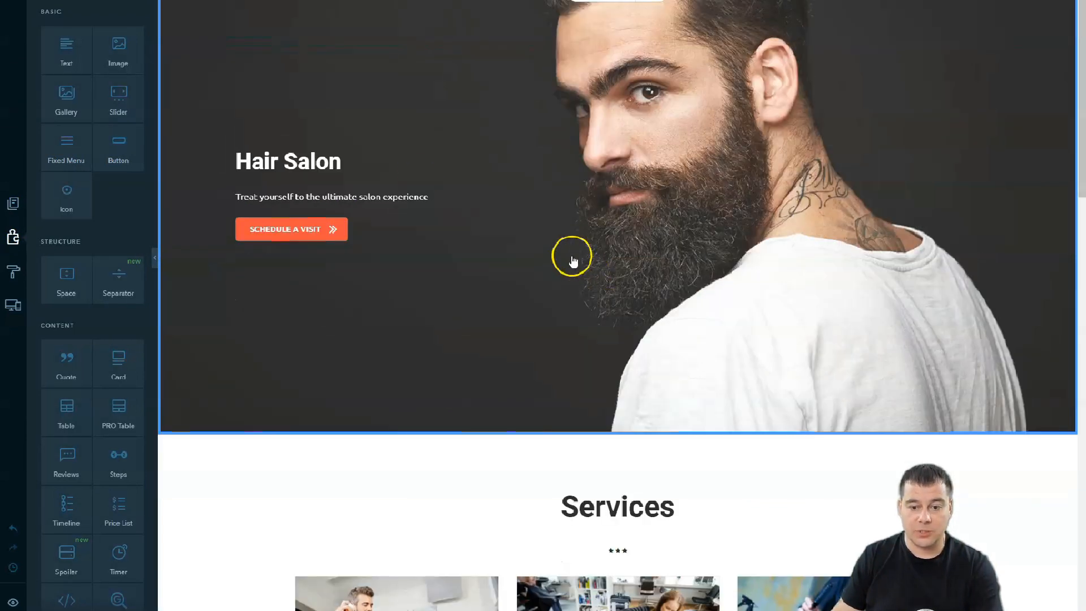
pyautogui.scroll(-13, 242, 298)
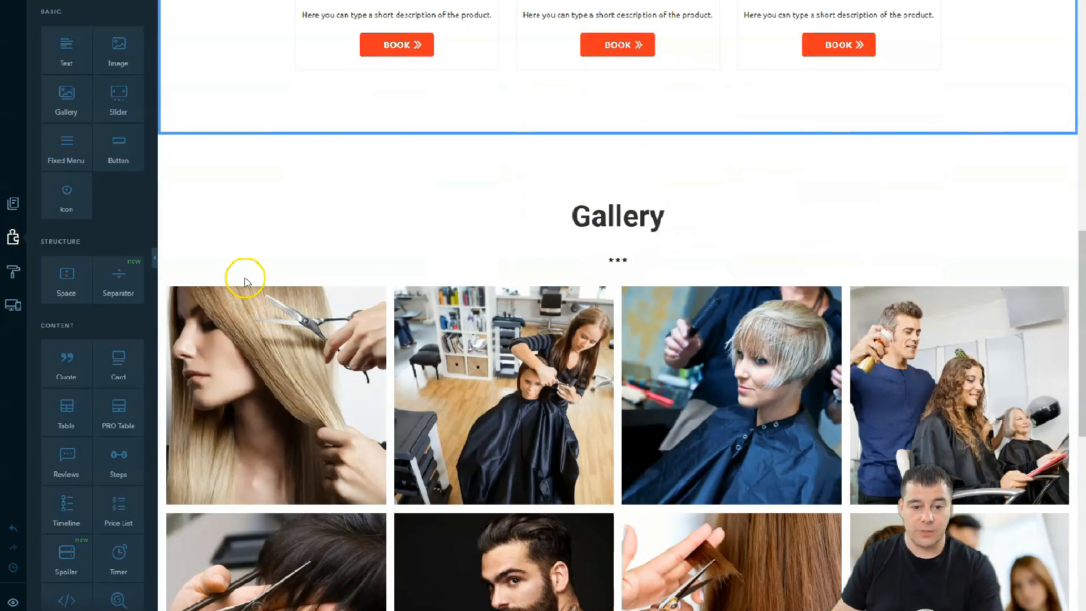
pyautogui.scroll(-3, 232, 316)
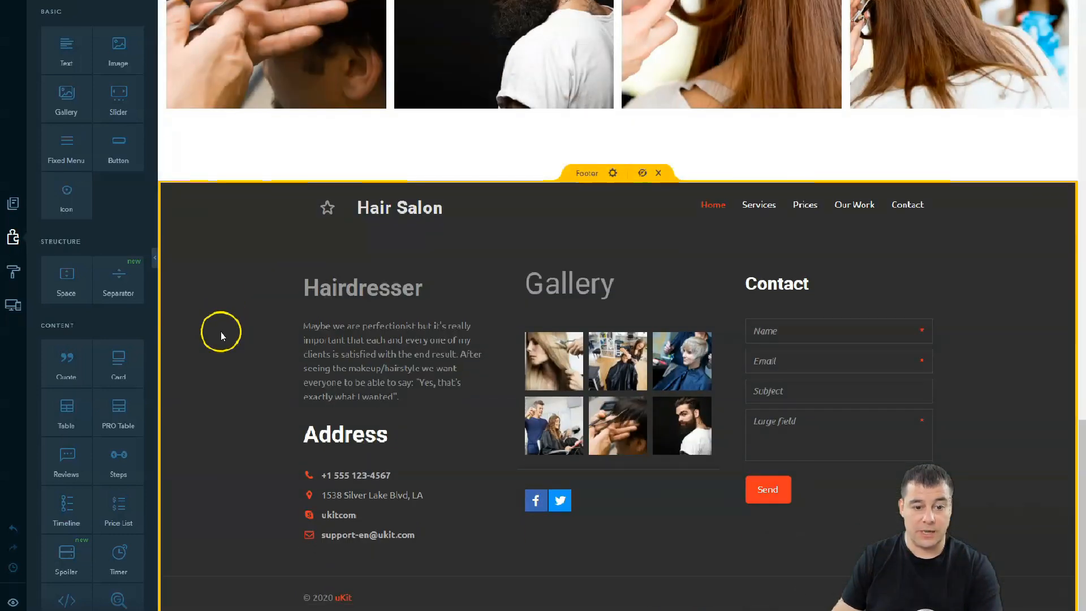
pyautogui.scroll(20, 221, 337)
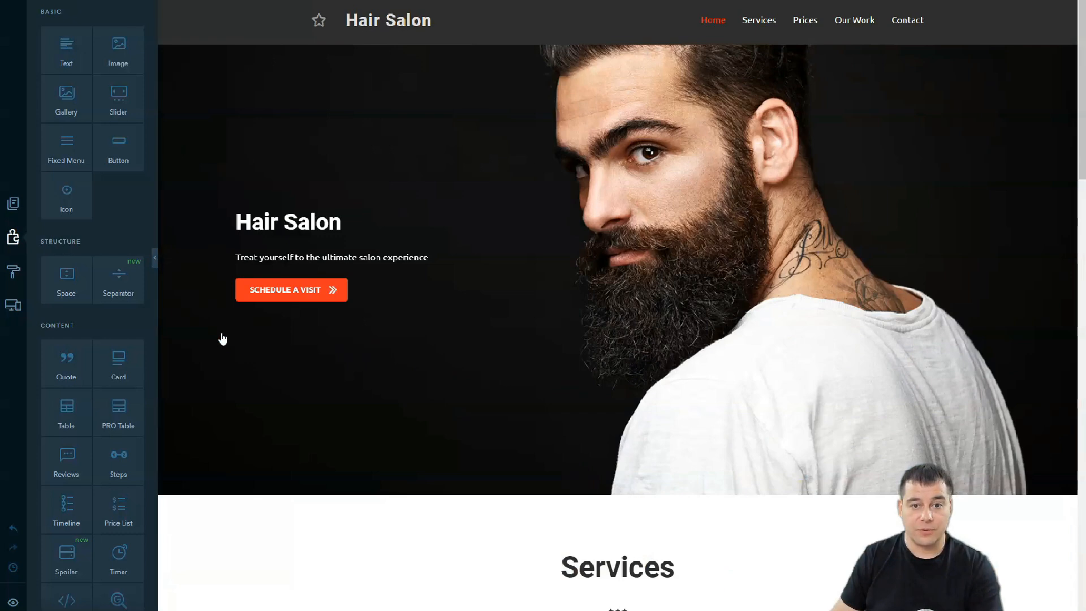
# - Open the hero slider's settings, browse the themed pictures in the image library, and leave without choosing one
pyautogui.click(395, 274)
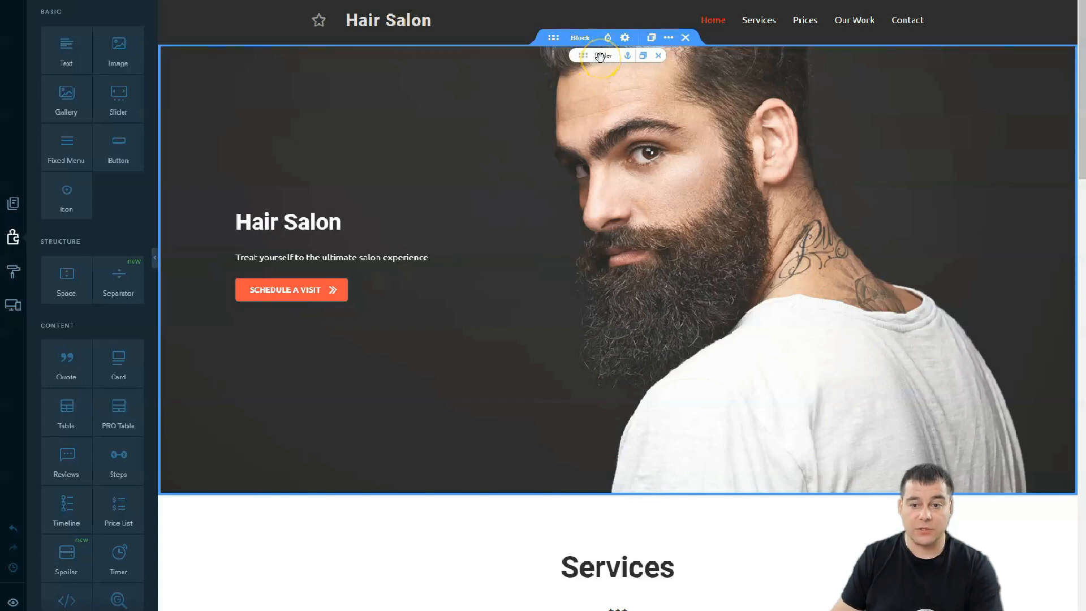
pyautogui.click(616, 115)
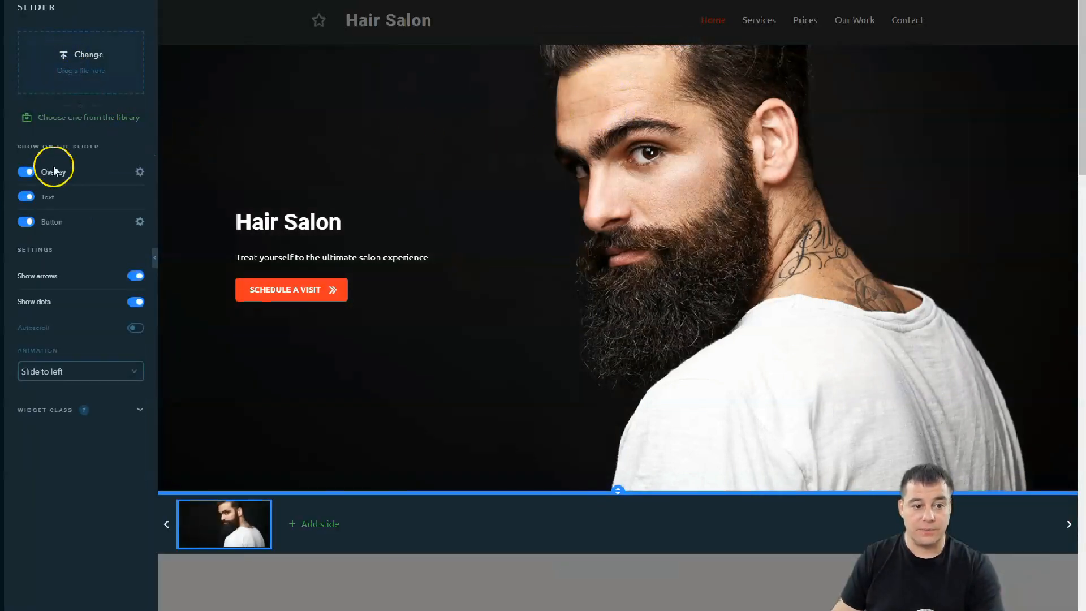
pyautogui.click(83, 120)
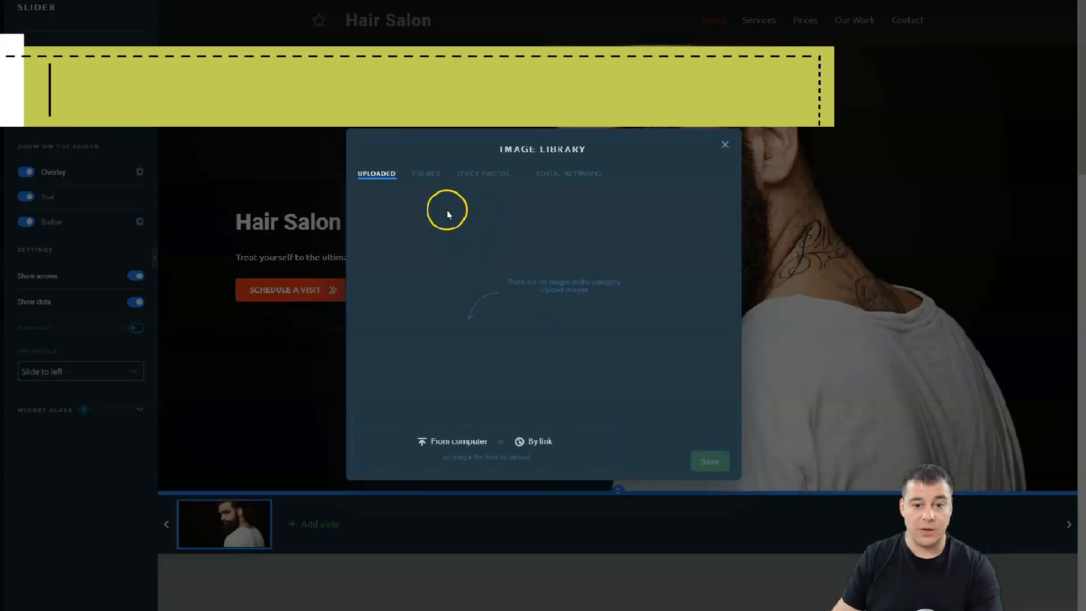
pyautogui.click(431, 175)
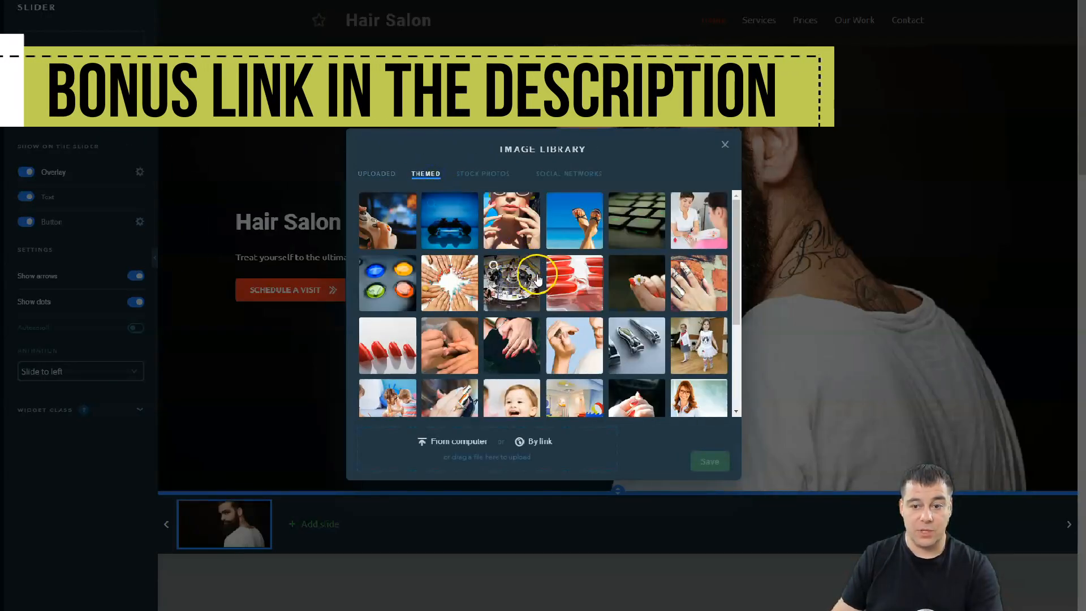
pyautogui.scroll(-10, 537, 278)
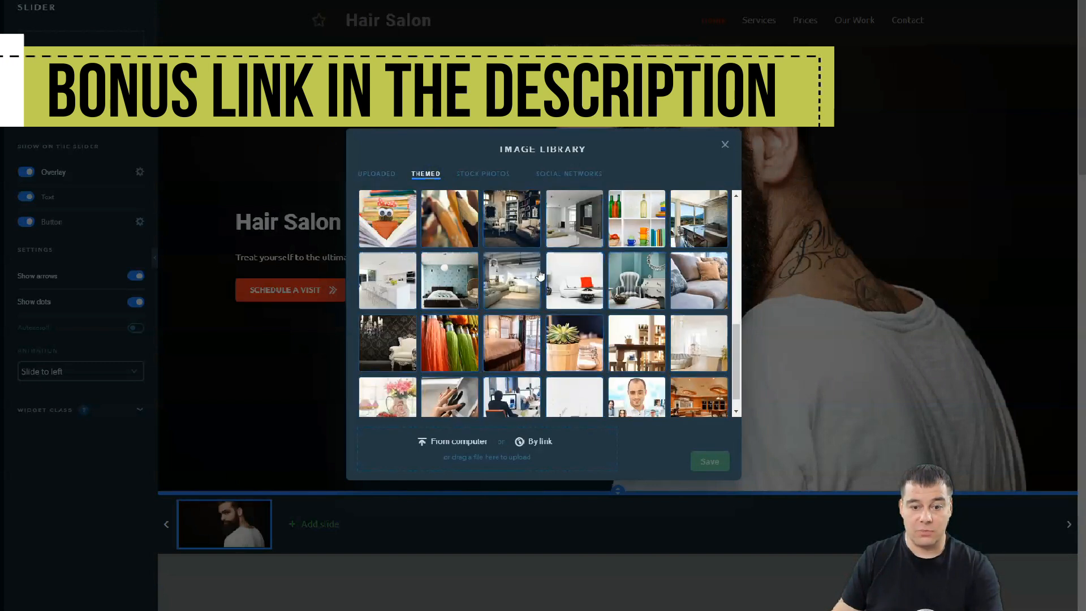
pyautogui.scroll(-10, 538, 273)
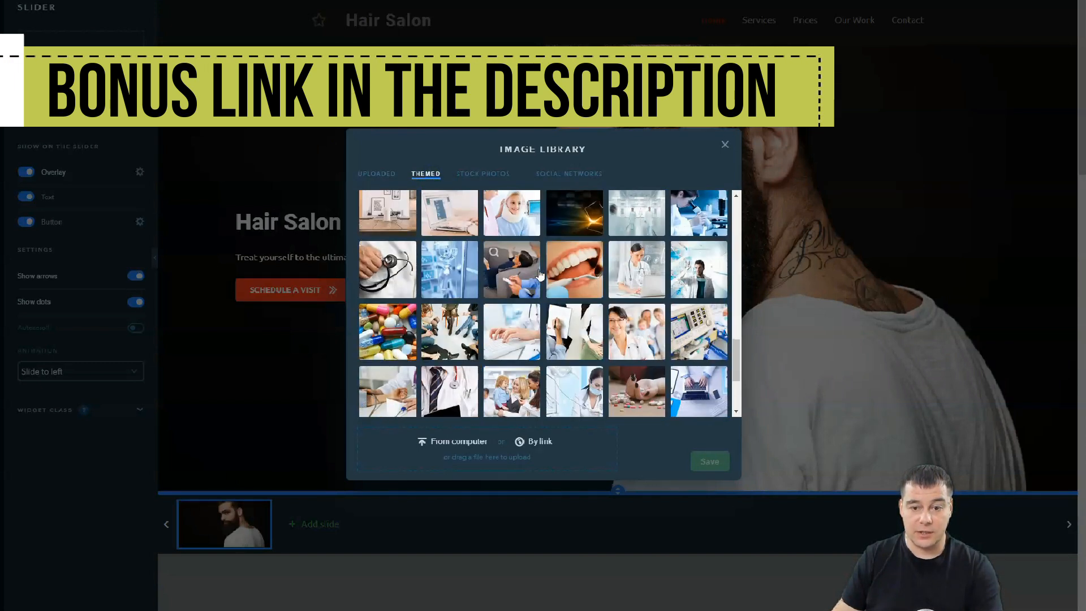
pyautogui.scroll(-10, 540, 275)
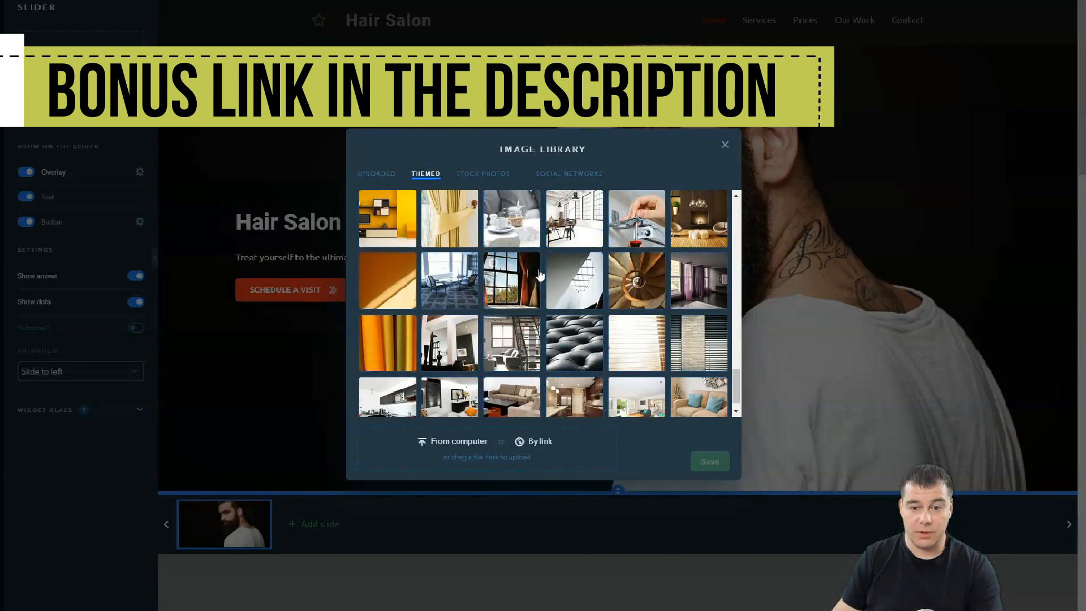
pyautogui.scroll(-10, 540, 275)
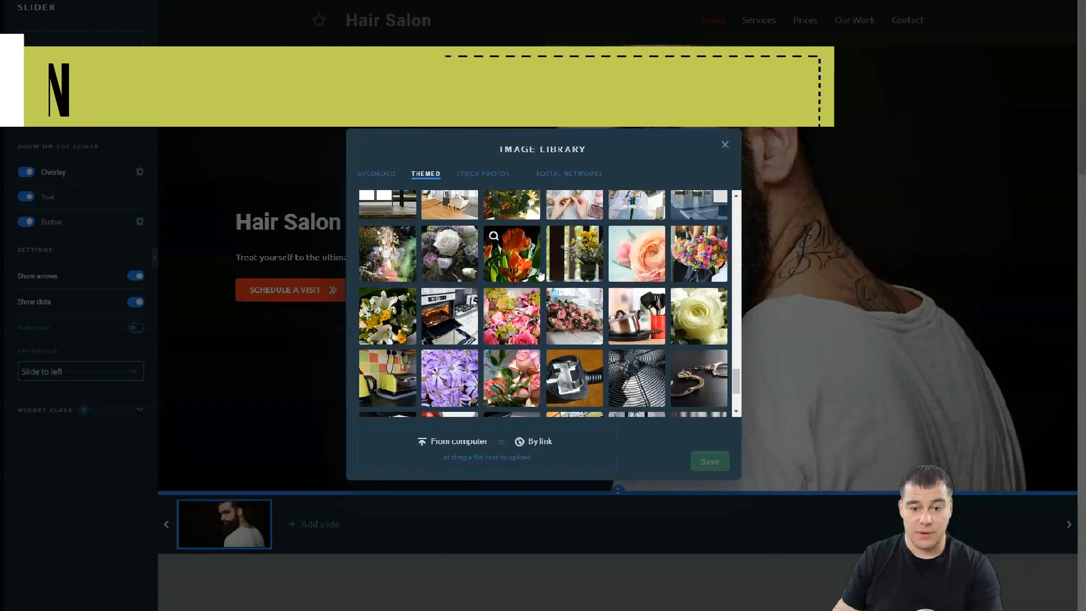
pyautogui.scroll(-3, 540, 275)
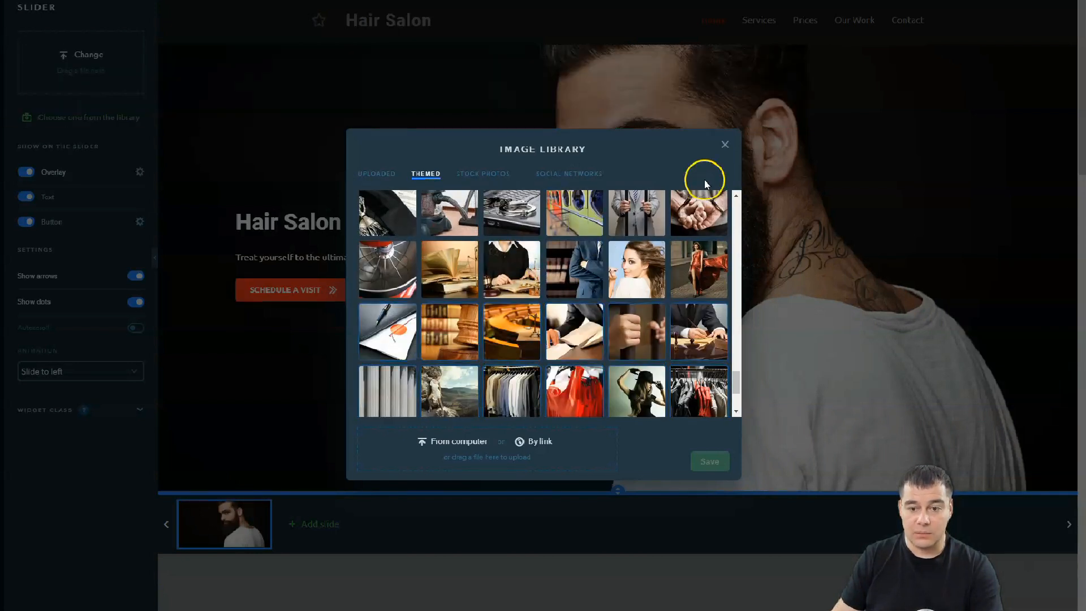
pyautogui.click(725, 145)
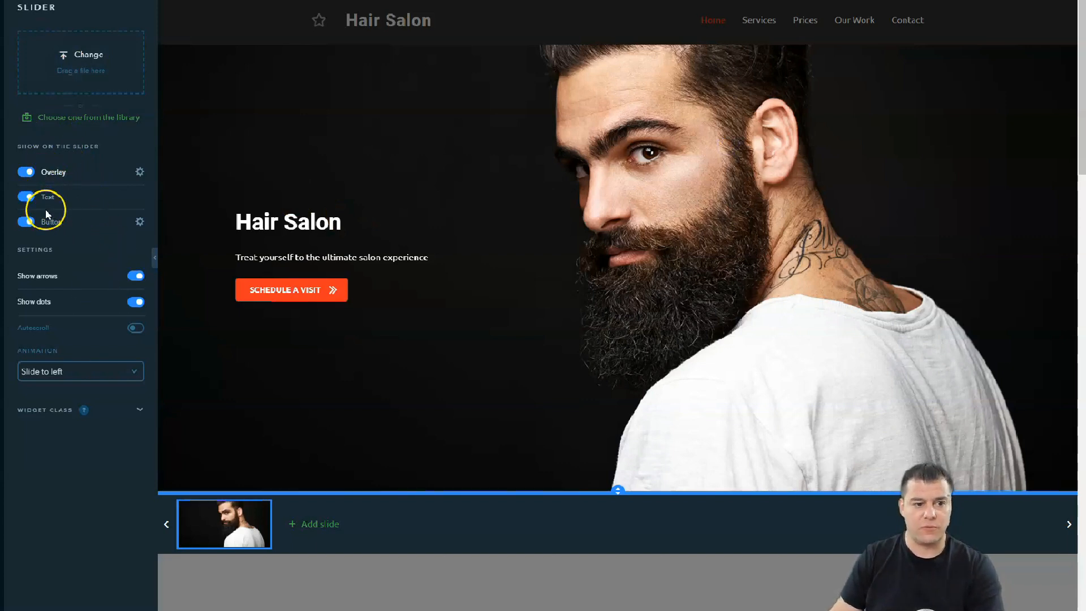
pyautogui.click(23, 0)
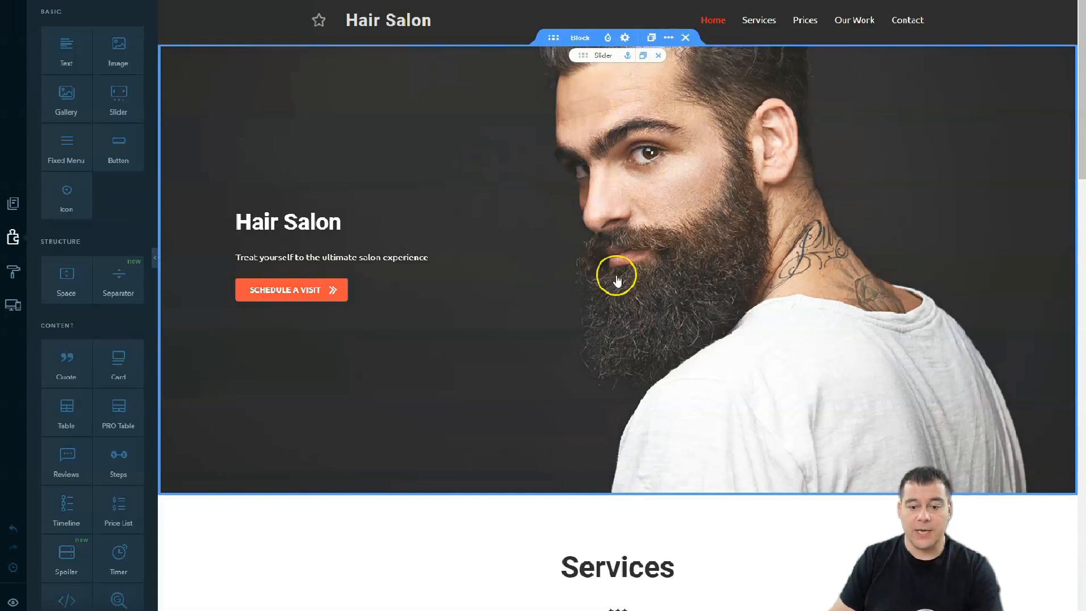
# - Add a blank Container block between the hero slider and the Services section
pyautogui.scroll(-5, 616, 280)
pyautogui.scroll(2, 625, 262)
pyautogui.click(120, 0)
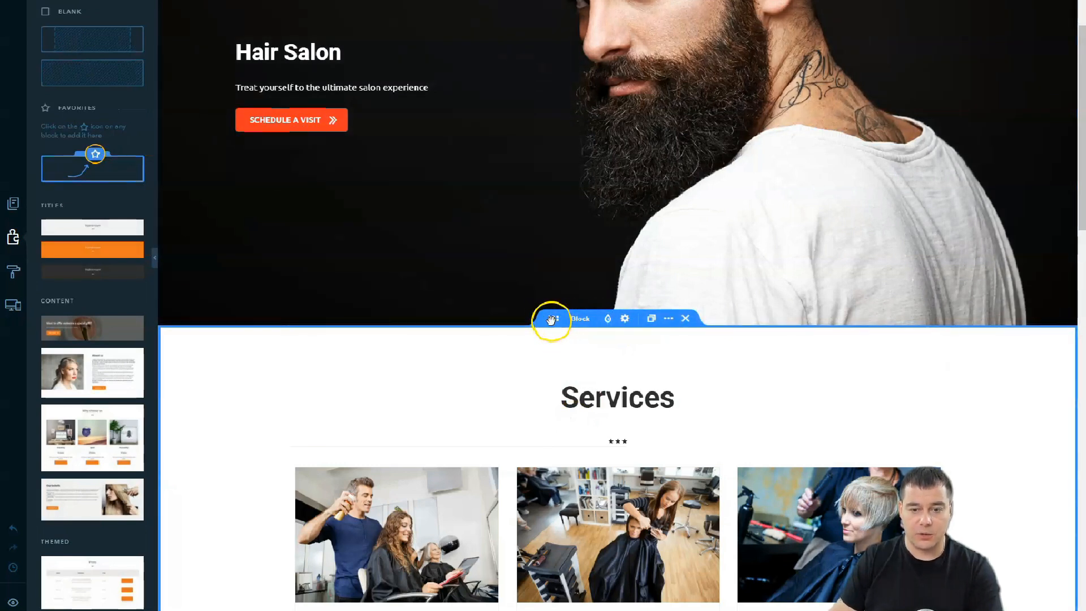
pyautogui.moveTo(557, 353)
pyautogui.mouseDown()
pyautogui.moveTo(562, 380)
pyautogui.moveTo(562, 317)
pyautogui.moveTo(572, 386)
pyautogui.moveTo(570, 363)
pyautogui.mouseUp()
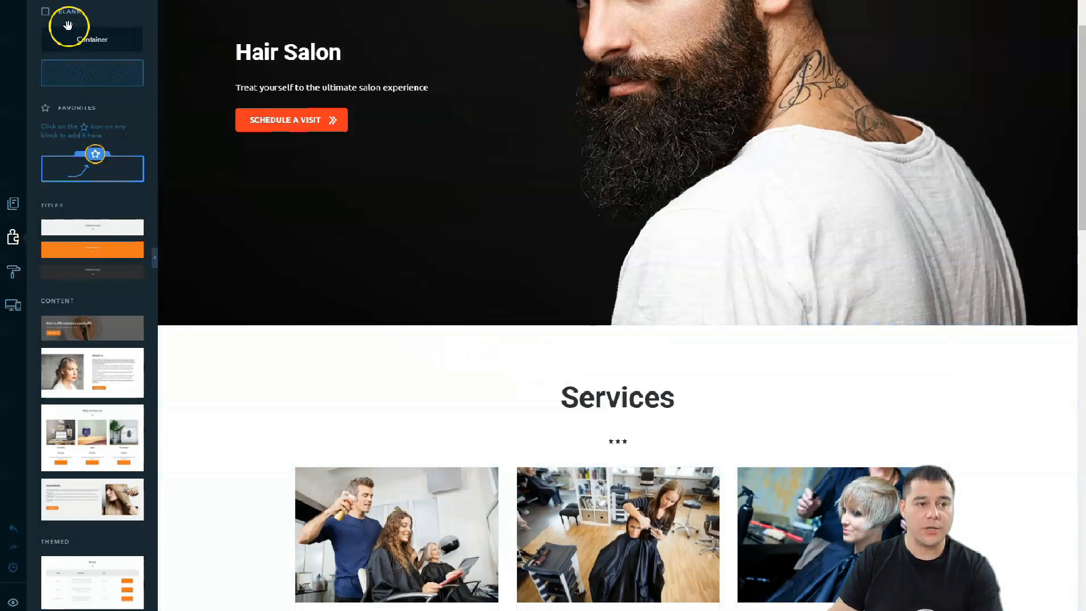
pyautogui.moveTo(73, 37)
pyautogui.moveTo(76, 40); pyautogui.dragTo(615, 341)
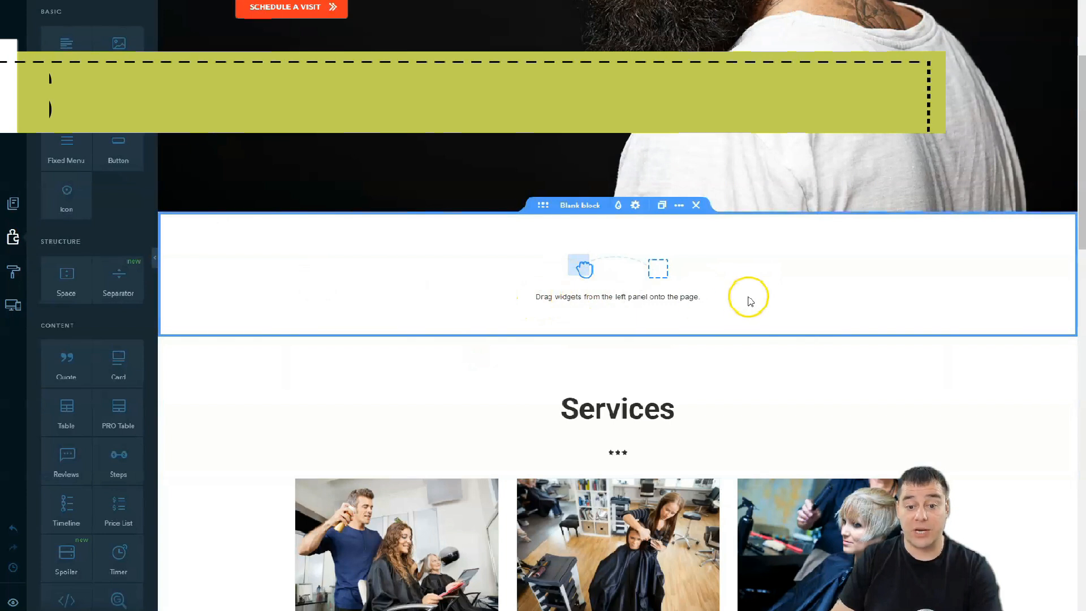
# - Add an Image widget to the blank block and replace its picture with the themed photo of the woman with windblown hair
pyautogui.moveTo(120, 50); pyautogui.dragTo(591, 273)
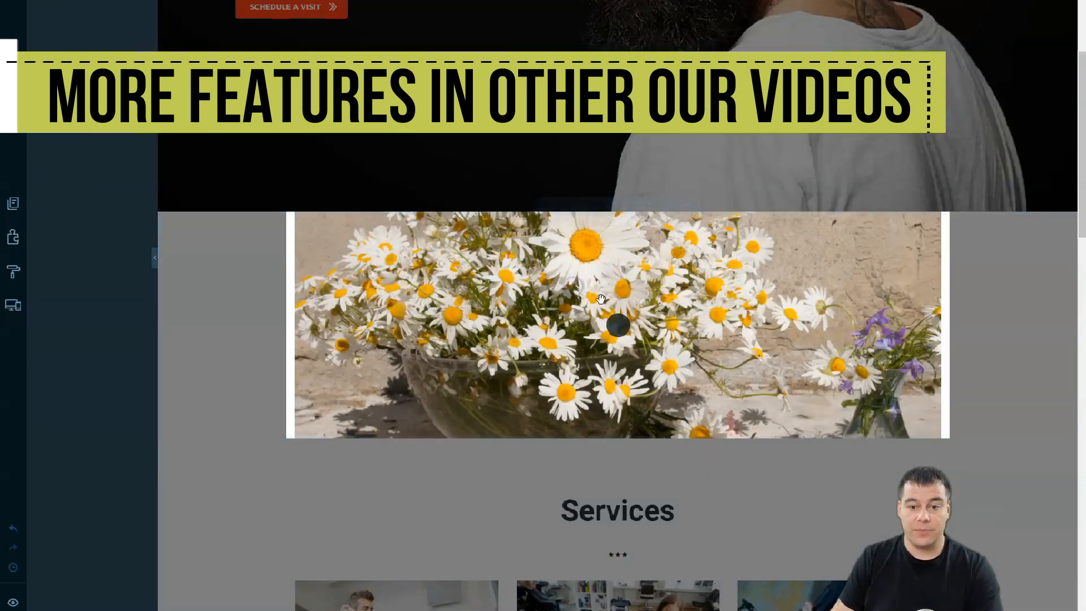
pyautogui.click(573, 291)
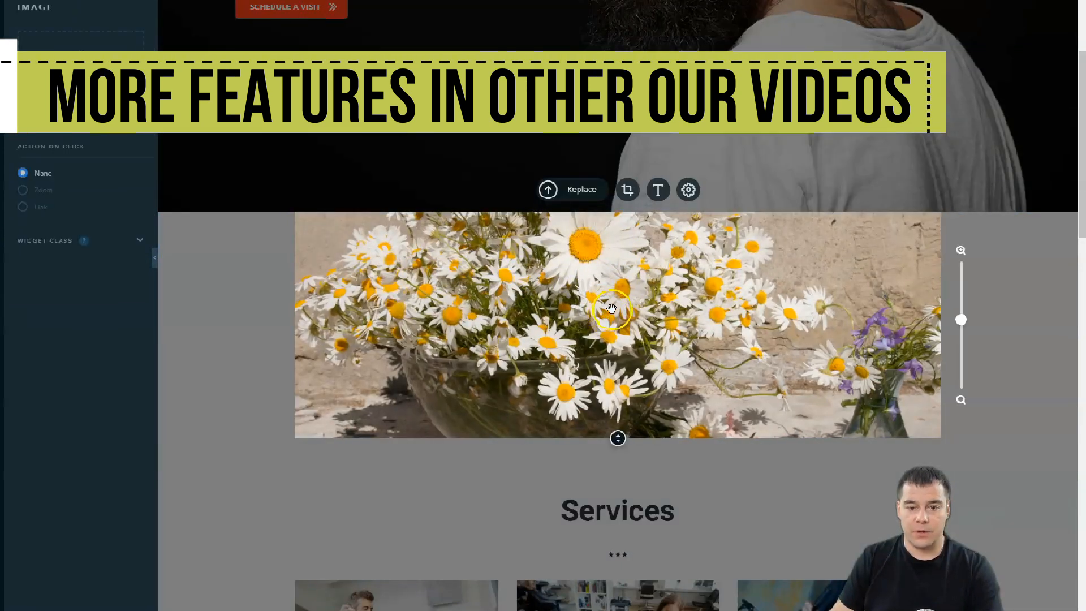
pyautogui.click(580, 190)
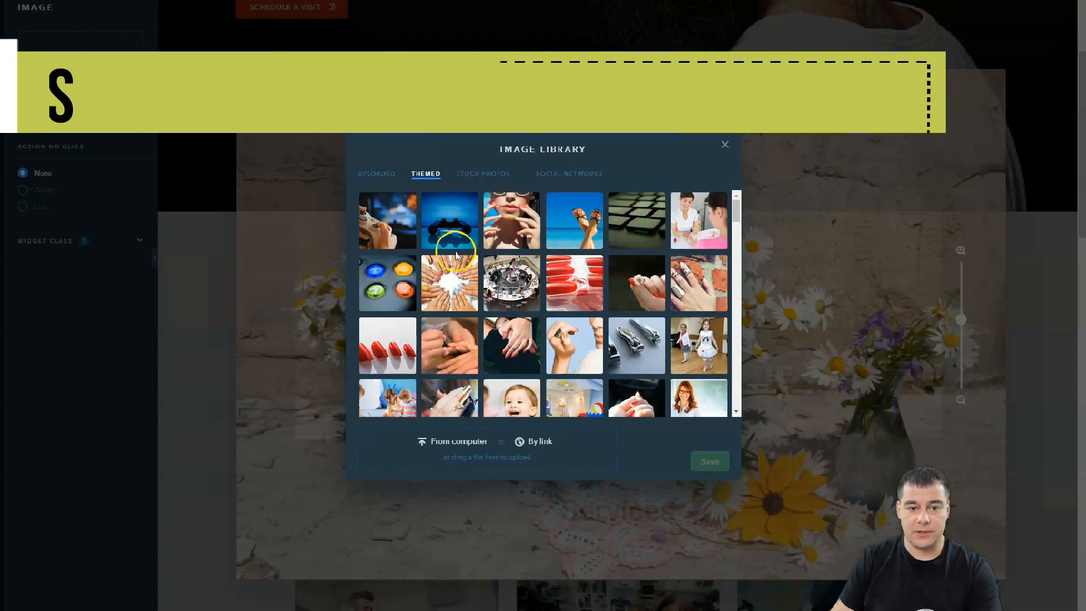
pyautogui.scroll(-4, 497, 314)
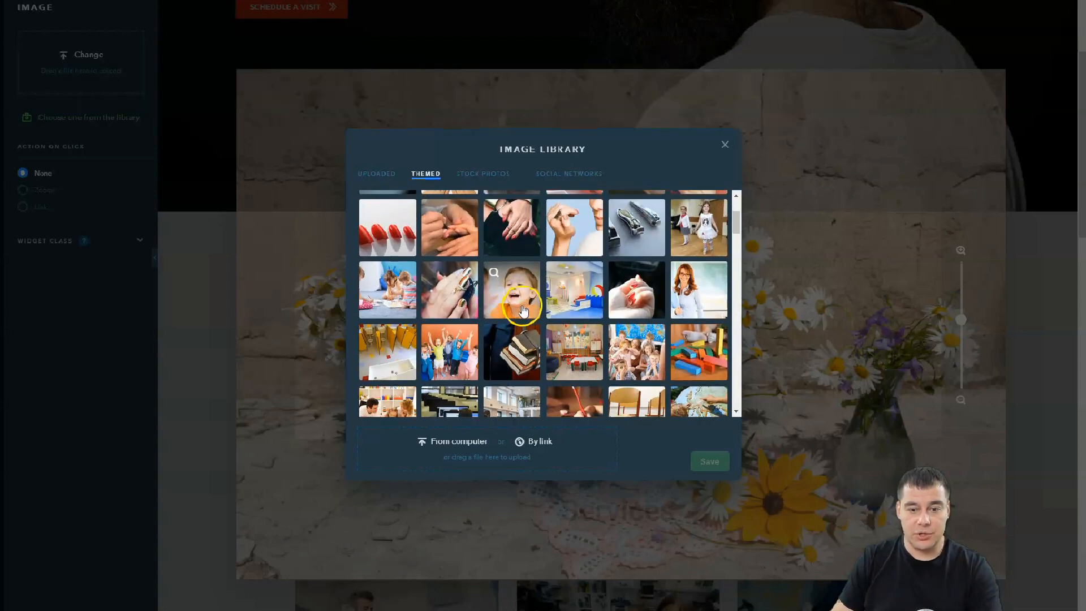
pyautogui.scroll(-10, 522, 305)
pyautogui.scroll(-10, 521, 300)
pyautogui.scroll(-10, 522, 299)
pyautogui.click(584, 253)
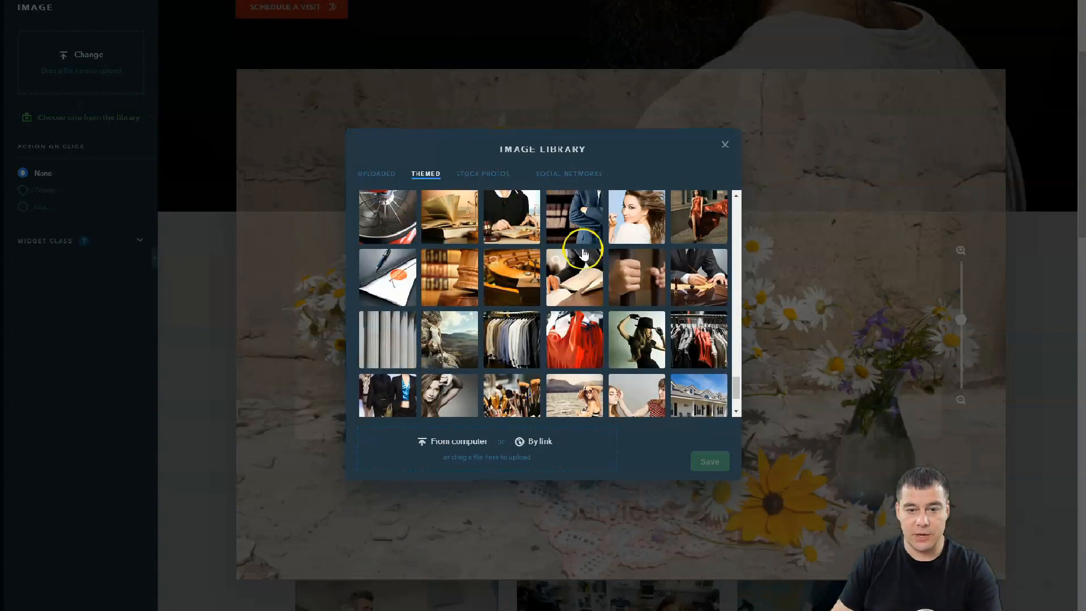
pyautogui.click(635, 214)
pyautogui.click(691, 455)
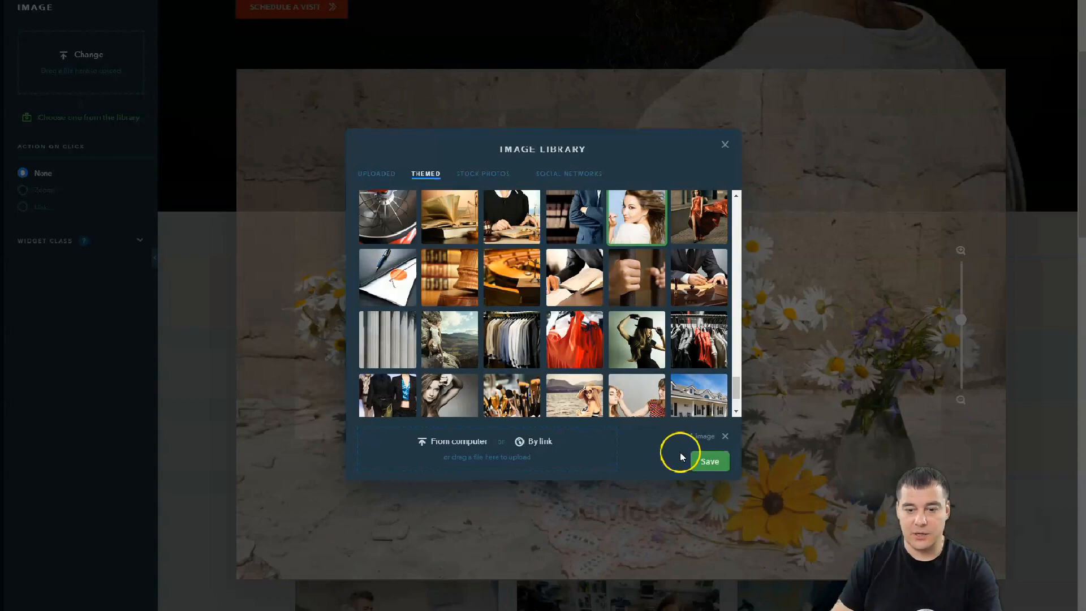
# - Reposition the woman's photo upward within its frame so her face and ringed hand fit, and finish editing the image
pyautogui.click(578, 290)
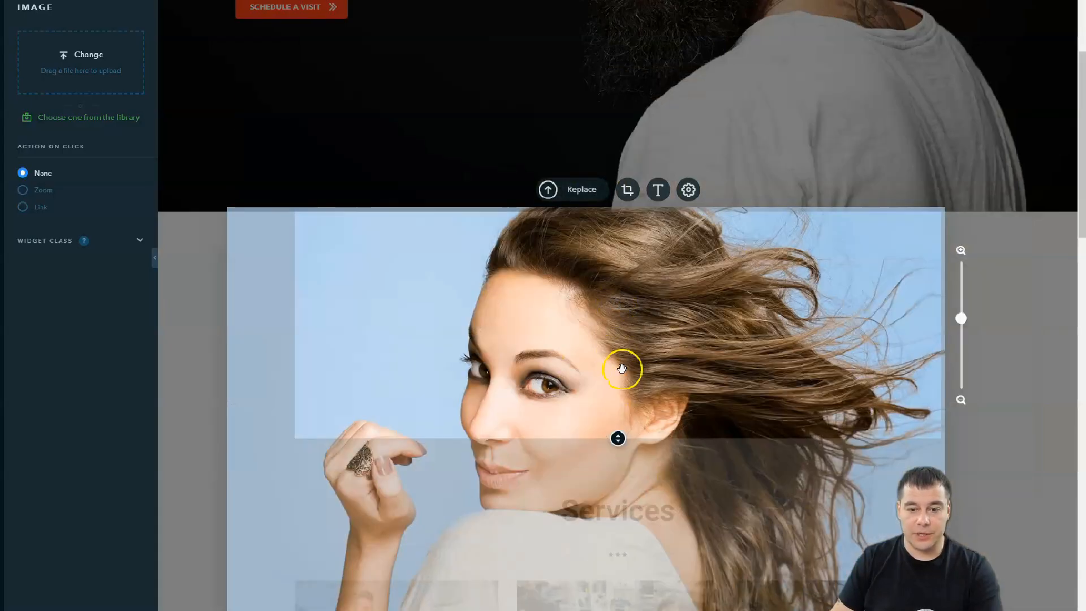
pyautogui.moveTo(622, 368); pyautogui.dragTo(637, 324)
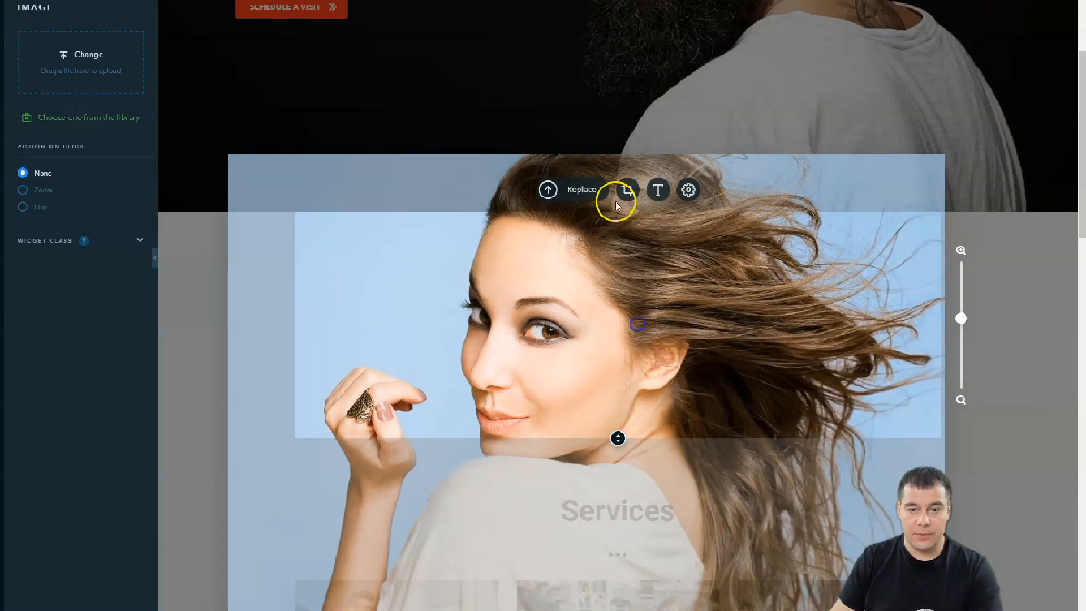
pyautogui.click(1012, 320)
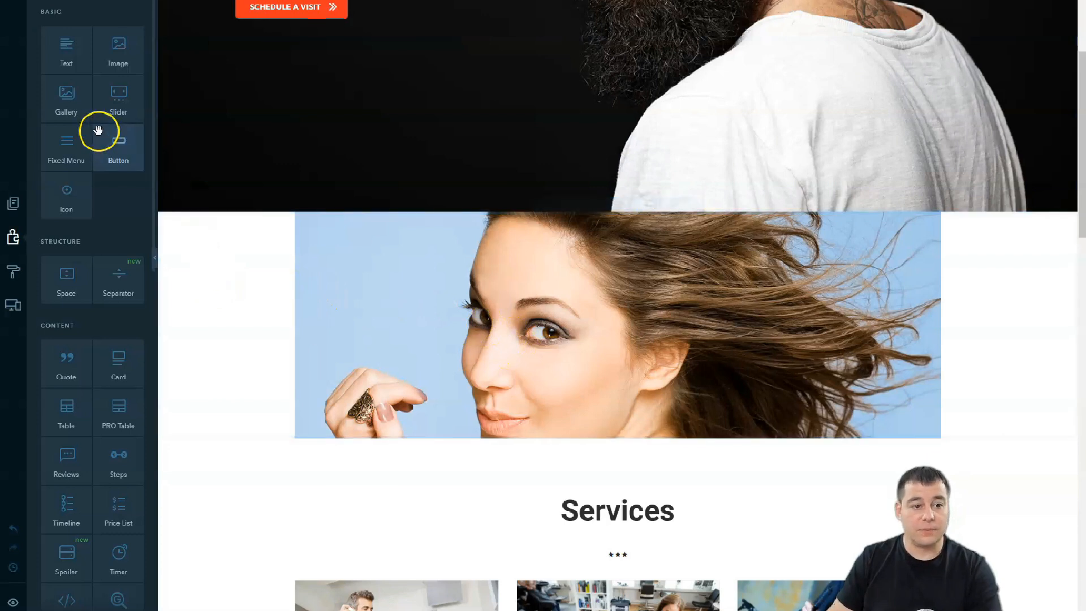
# - Add a Text widget to the left of the image and narrow its column to about a quarter of the content width
pyautogui.moveTo(61, 53)
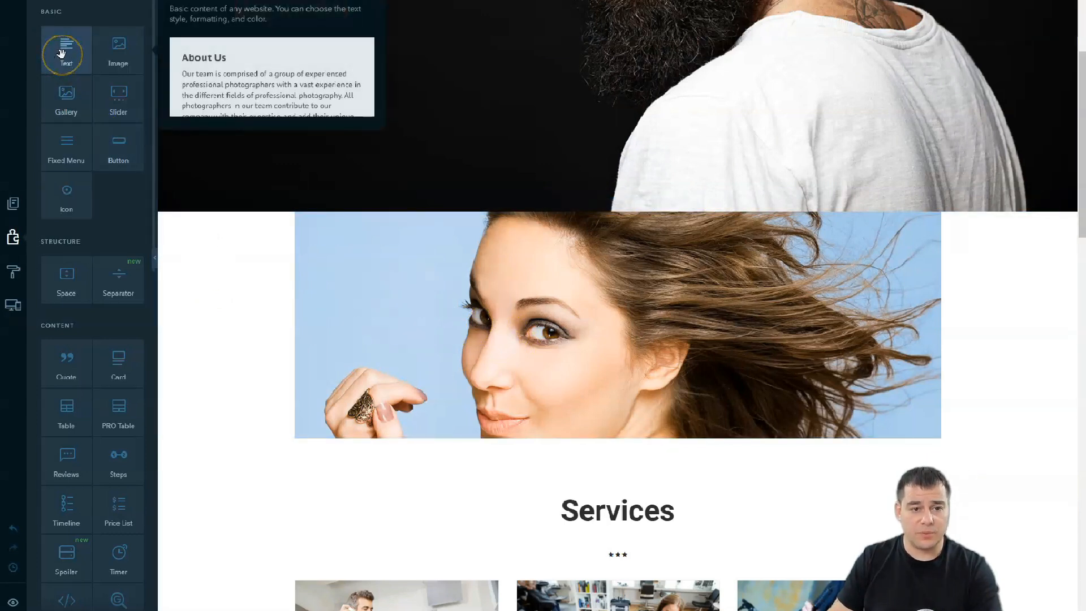
pyautogui.moveTo(61, 53); pyautogui.dragTo(298, 363)
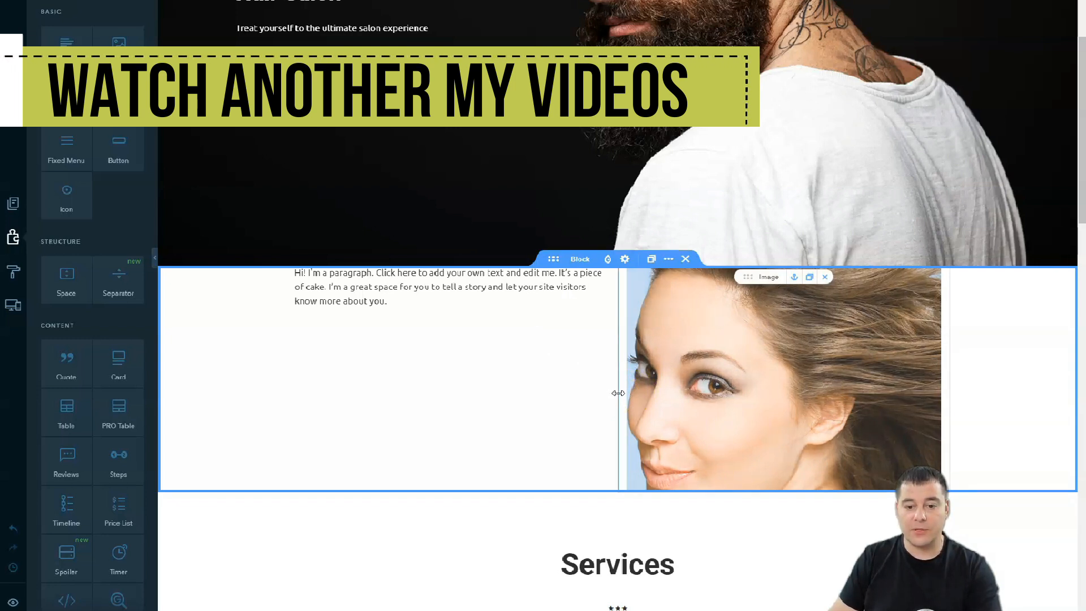
pyautogui.moveTo(618, 393); pyautogui.dragTo(587, 394)
pyautogui.moveTo(531, 394); pyautogui.dragTo(444, 387)
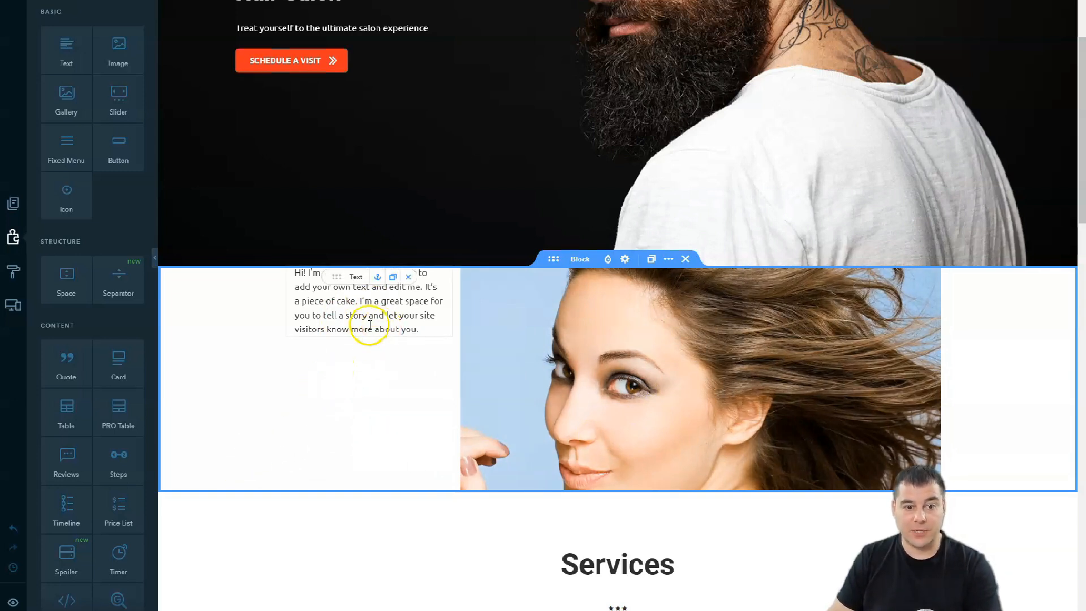
# - Try the Important style on the new paragraph and set it to Heading 4
pyautogui.click(323, 294)
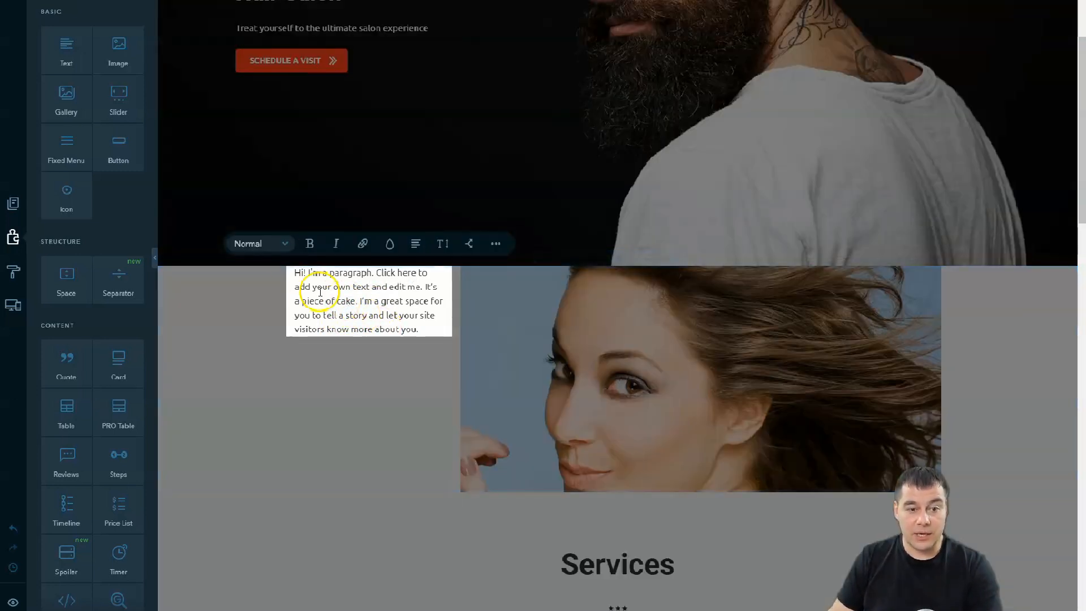
pyautogui.click(285, 244)
pyautogui.click(262, 301)
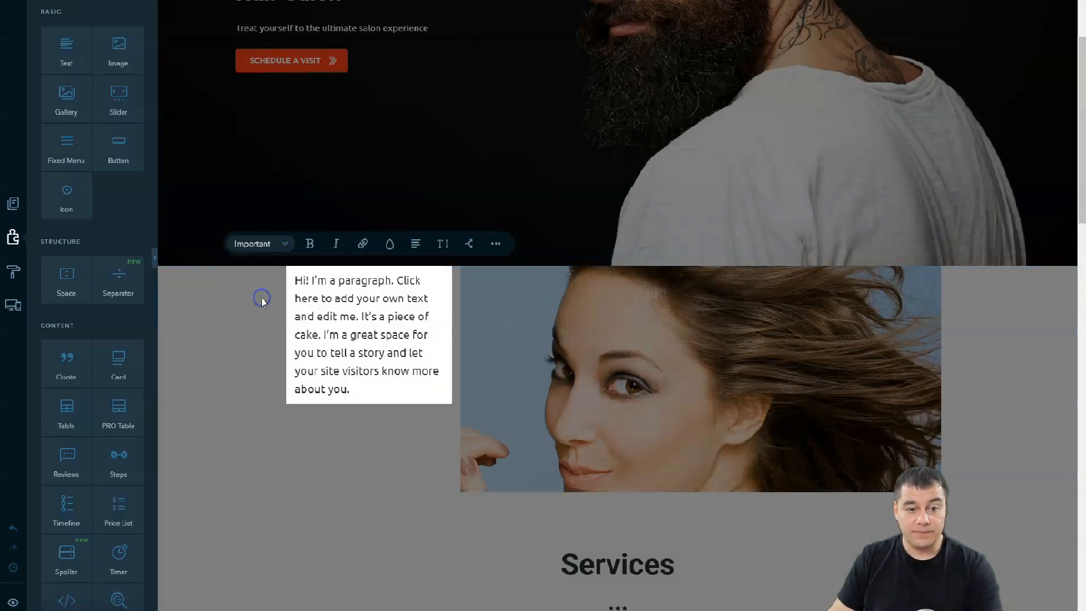
pyautogui.click(285, 244)
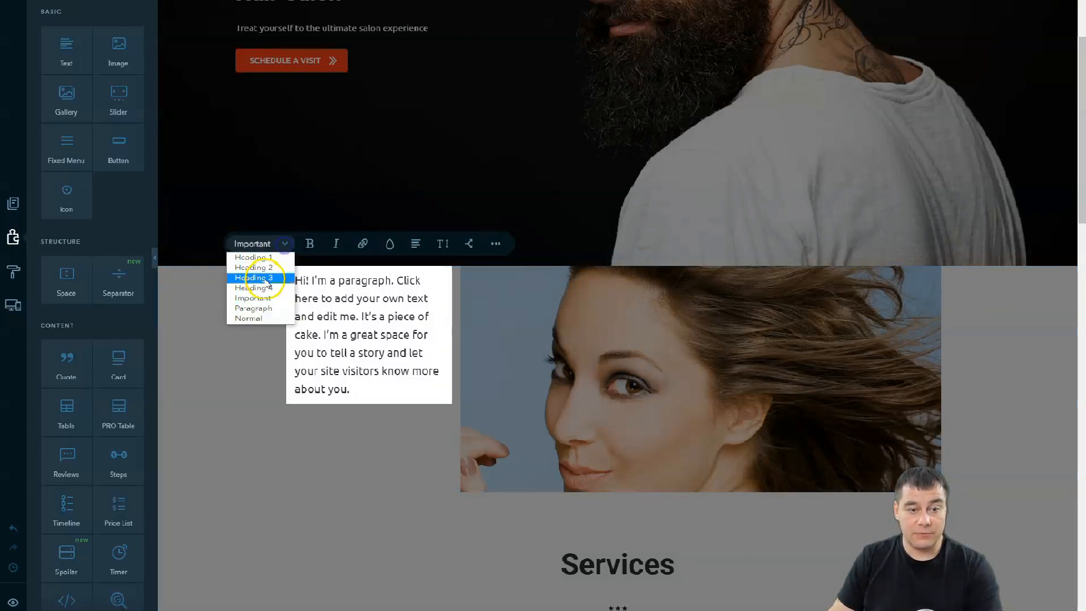
pyautogui.click(262, 293)
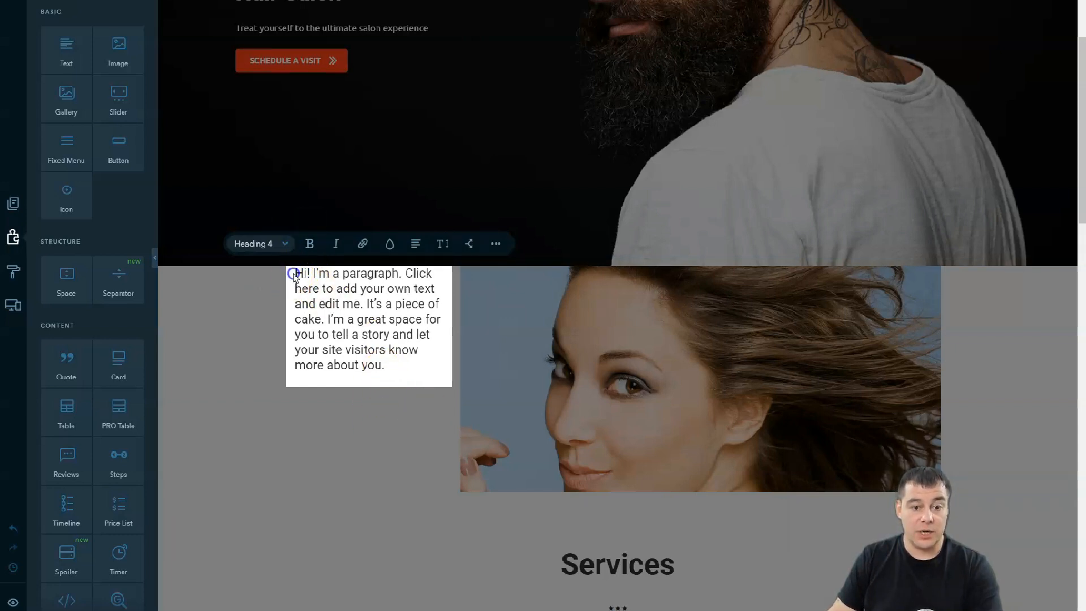
# - Make the whole paragraph bold and center it, and finish editing the text
pyautogui.moveTo(386, 366); pyautogui.dragTo(286, 276)
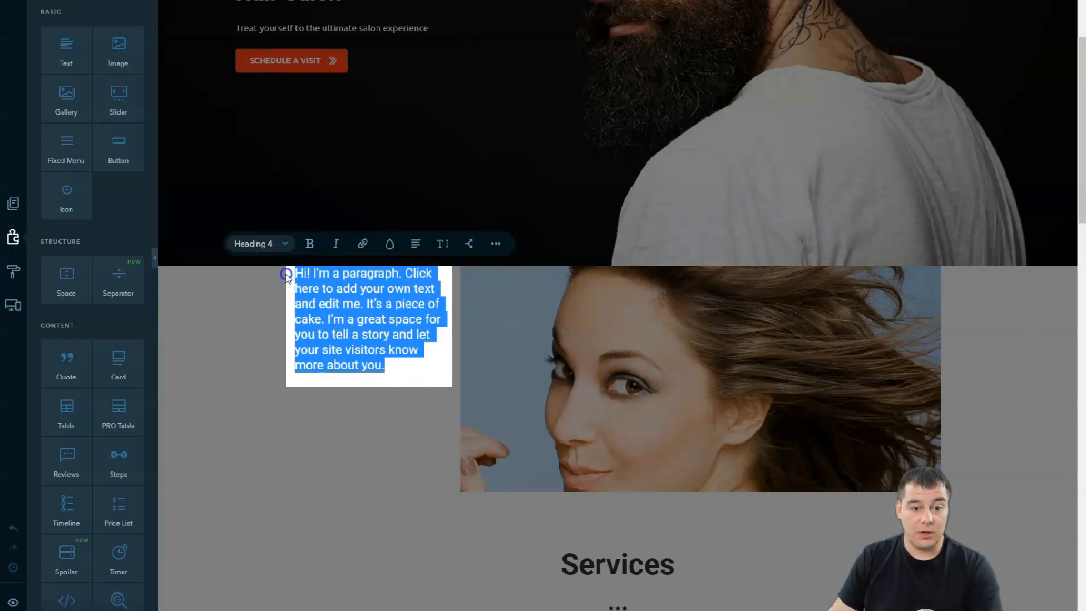
pyautogui.click(311, 244)
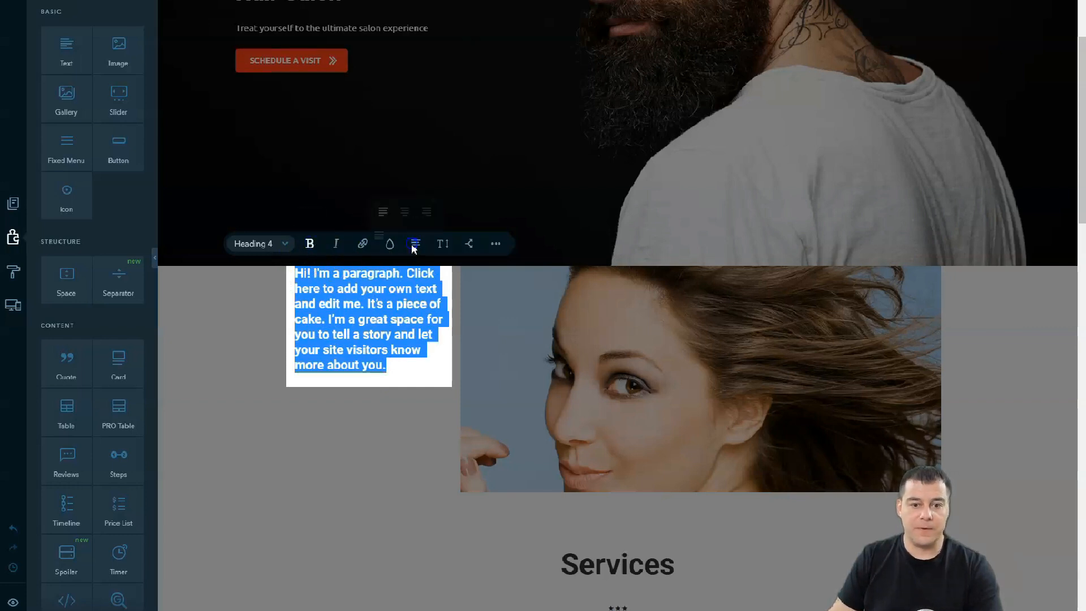
pyautogui.click(403, 212)
pyautogui.click(384, 439)
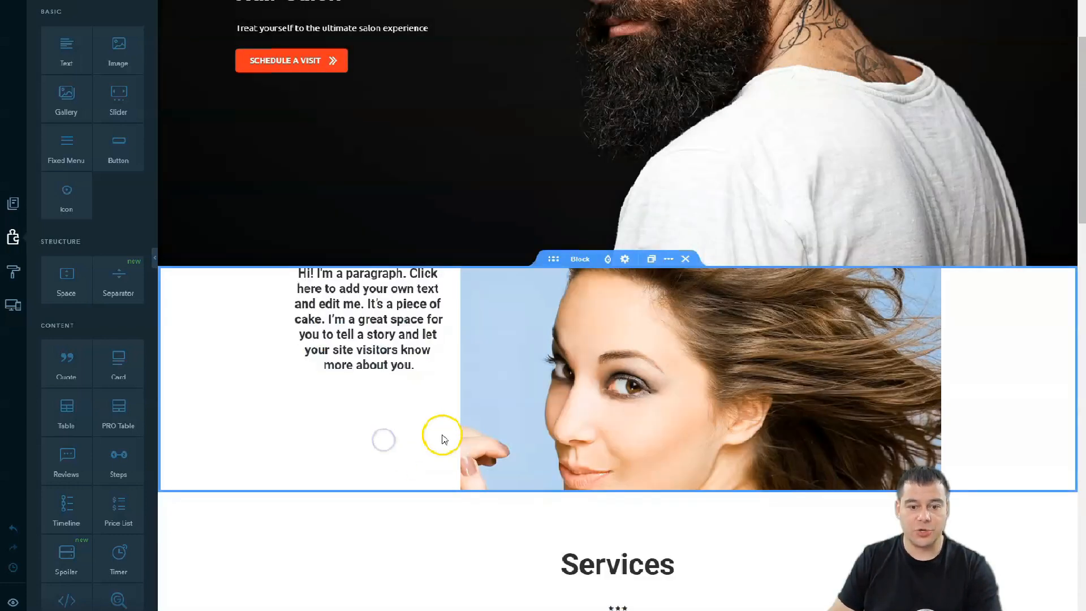
# - Widen the text column to match the image's width and place a Button widget directly below the paragraph
pyautogui.moveTo(479, 390); pyautogui.dragTo(607, 392)
pyautogui.moveTo(120, 151); pyautogui.dragTo(298, 298)
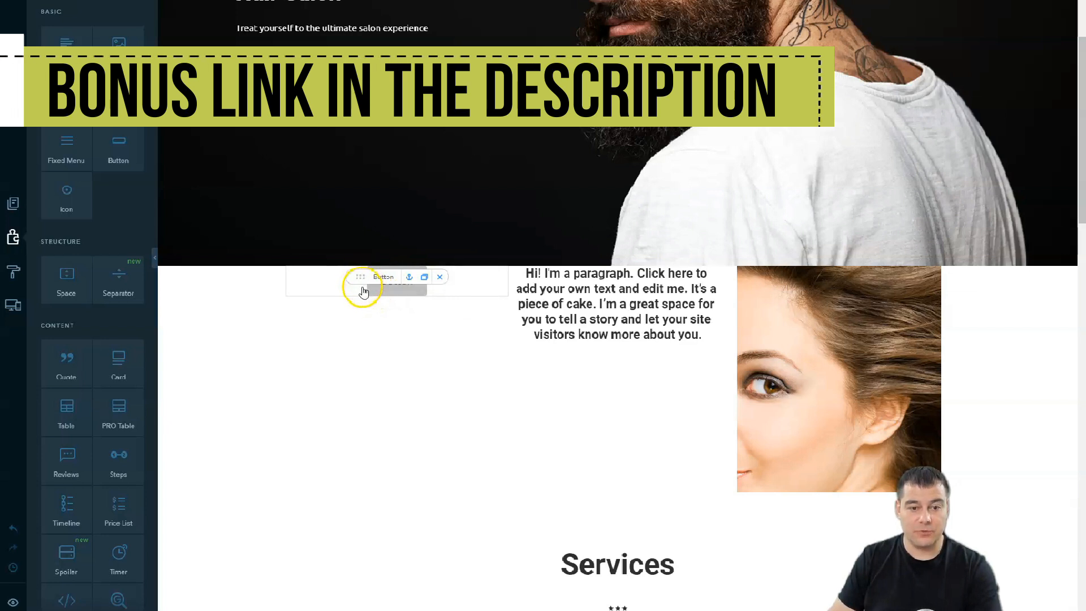
pyautogui.moveTo(361, 283); pyautogui.dragTo(454, 414)
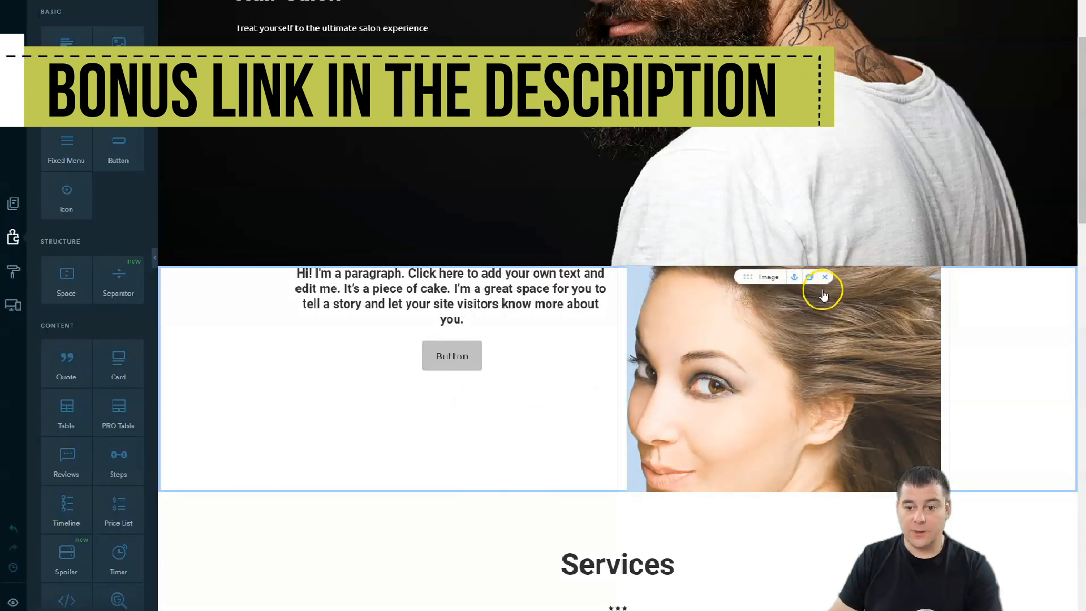
# - Replace the block's image with a Video widget and widen its column to about two thirds of the content width
pyautogui.click(825, 277)
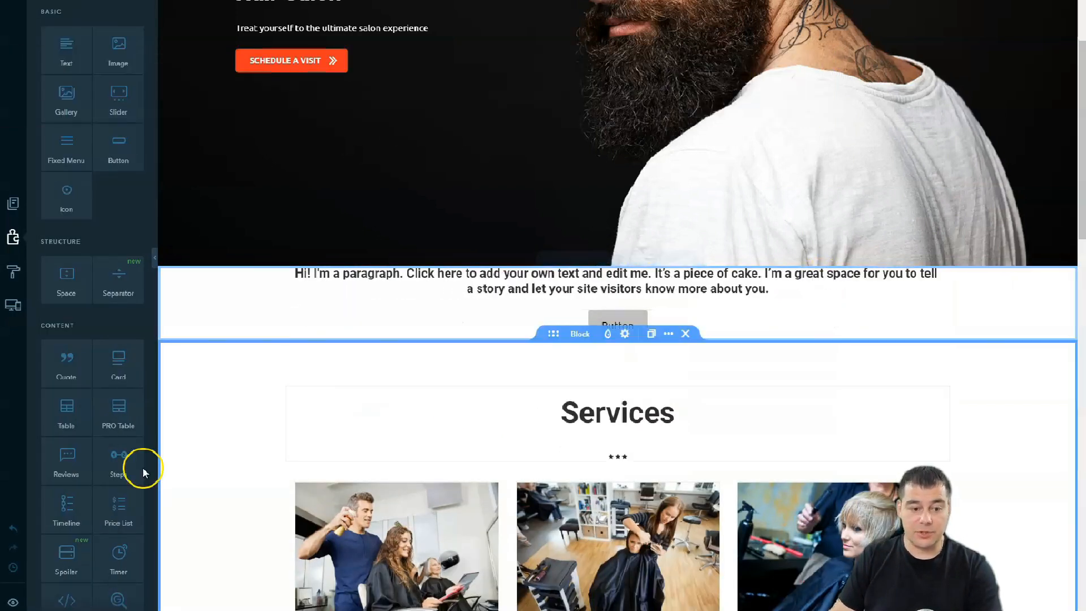
pyautogui.scroll(-3, 93, 480)
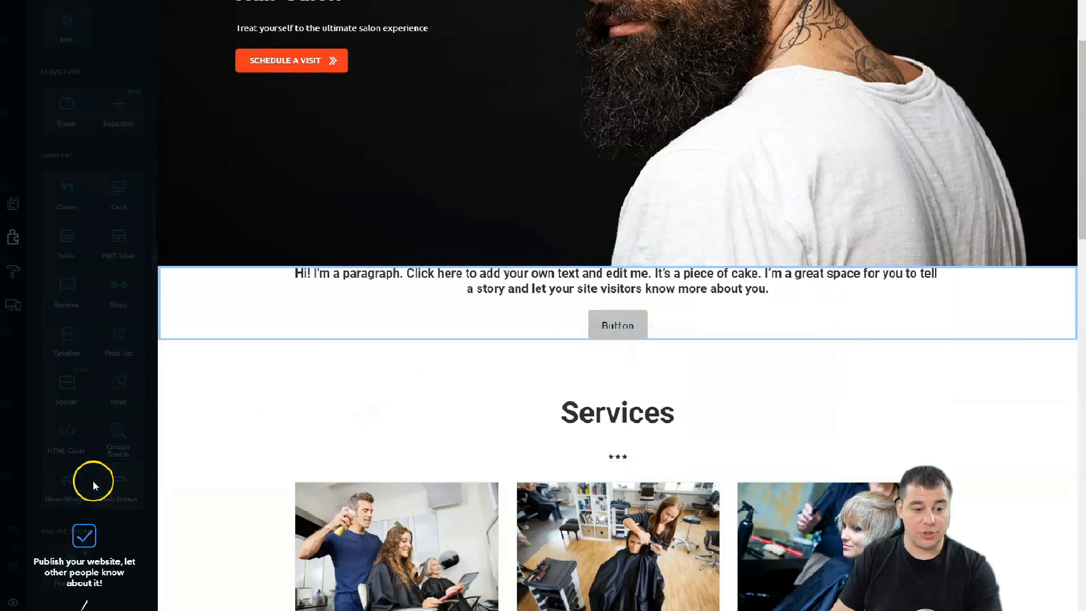
pyautogui.click(32, 375)
pyautogui.scroll(-7, 107, 424)
pyautogui.scroll(-5, 107, 429)
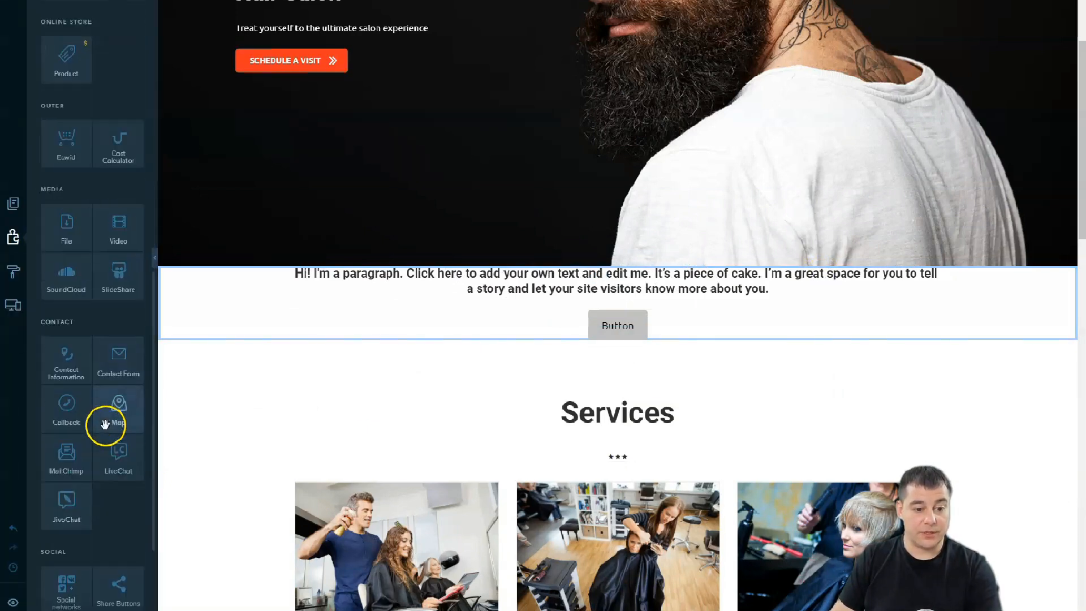
pyautogui.scroll(4, 104, 436)
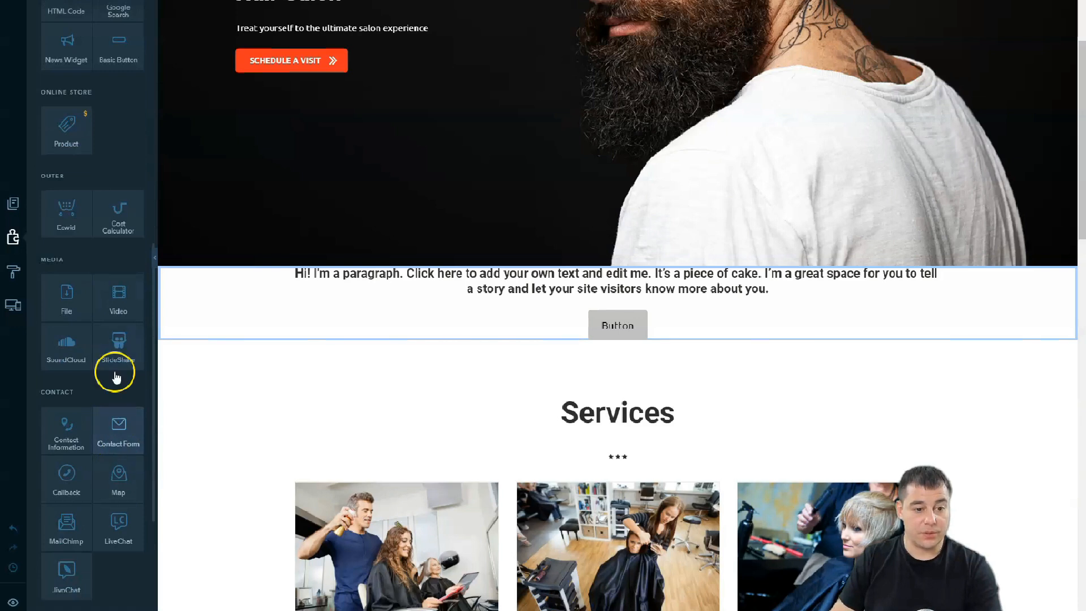
pyautogui.moveTo(117, 305); pyautogui.dragTo(953, 295)
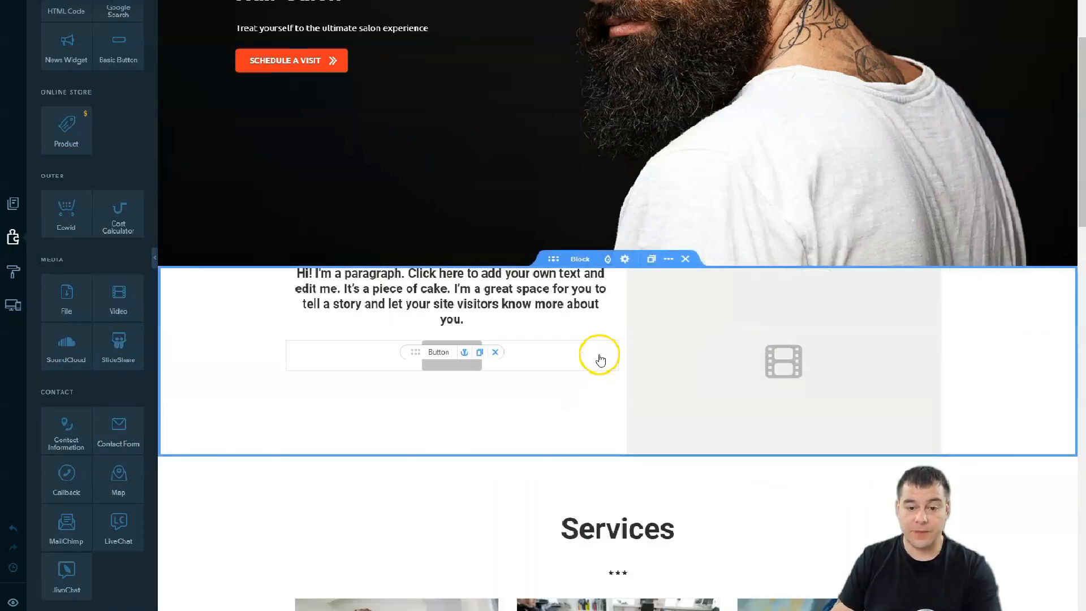
pyautogui.moveTo(617, 345); pyautogui.dragTo(500, 350)
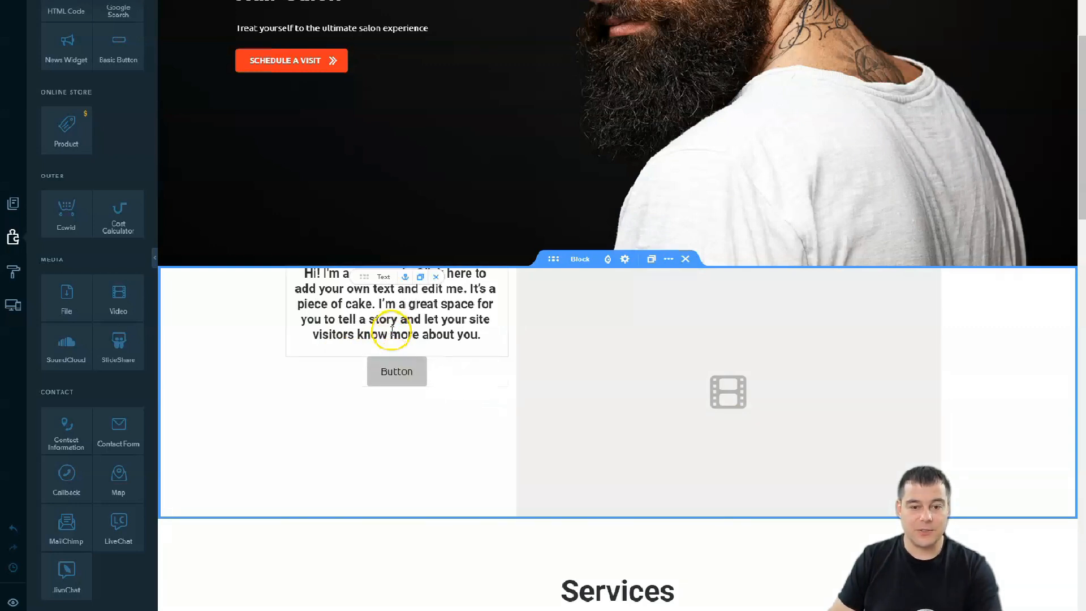
# - Add Space widgets between the paragraph and the button, above the block's content, and below the video
pyautogui.scroll(6, 59, 186)
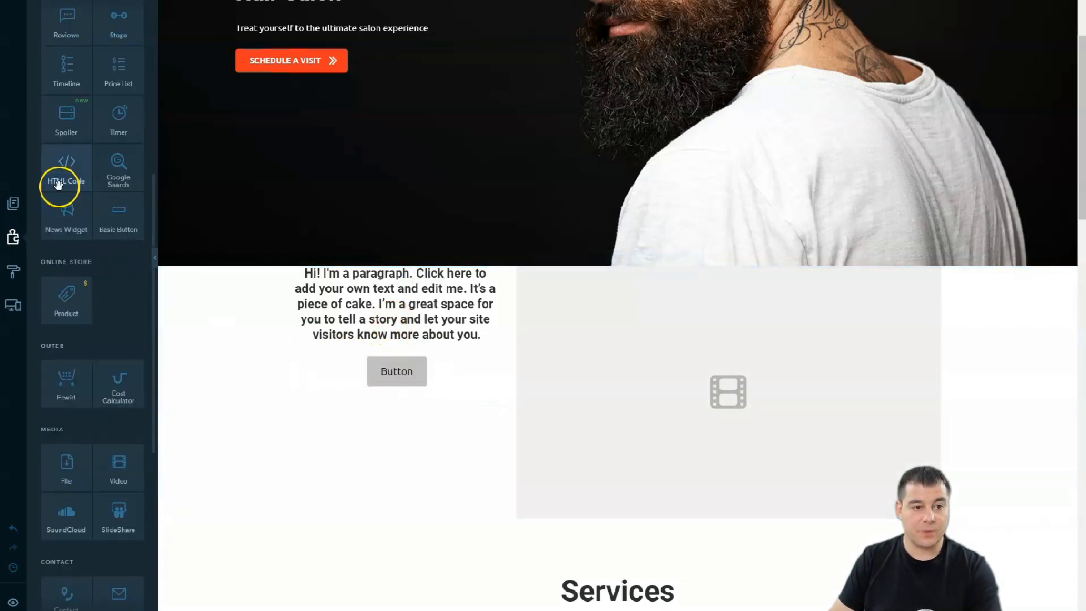
pyautogui.scroll(3, 64, 215)
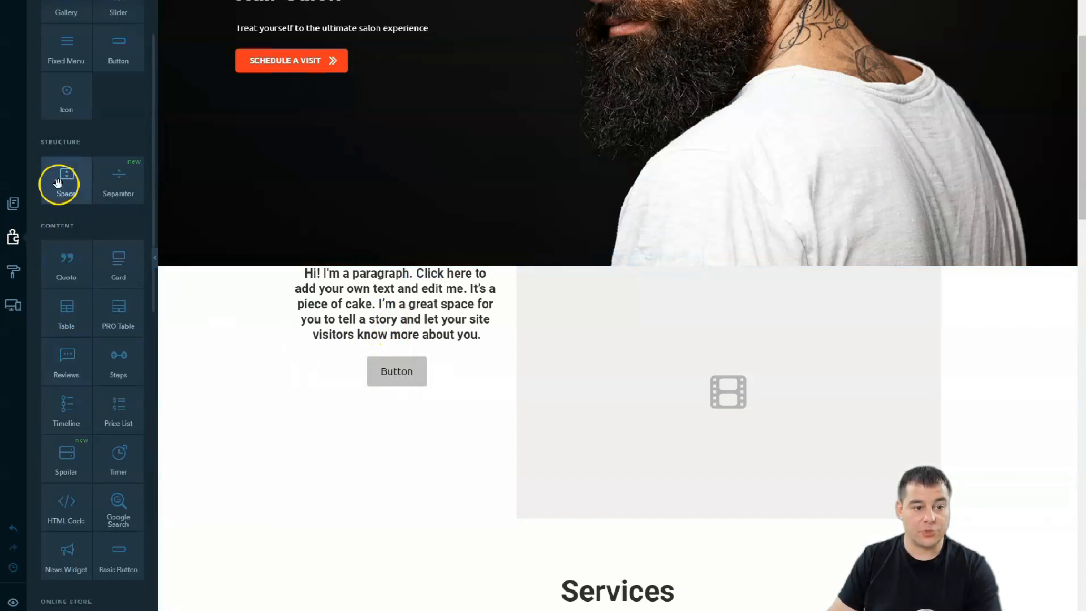
pyautogui.moveTo(60, 184); pyautogui.dragTo(407, 339)
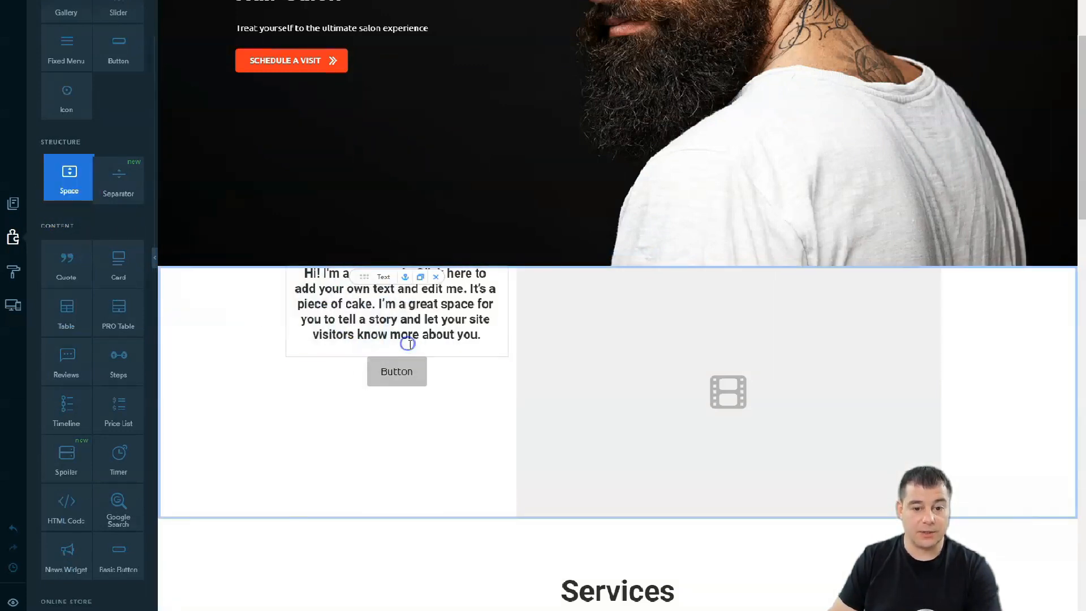
pyautogui.moveTo(690, 273)
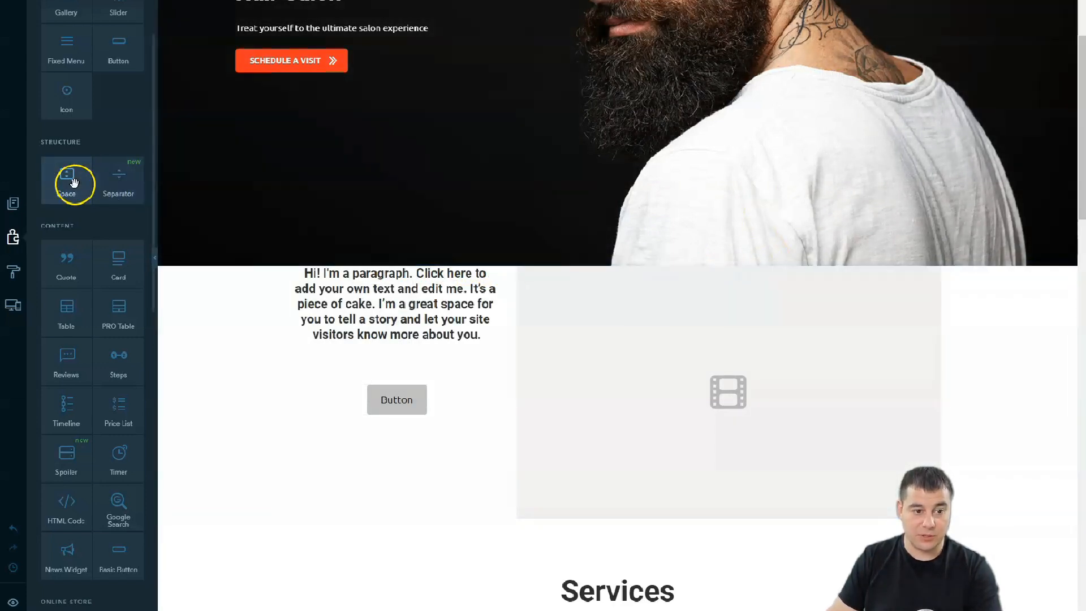
pyautogui.moveTo(67, 182); pyautogui.dragTo(539, 272)
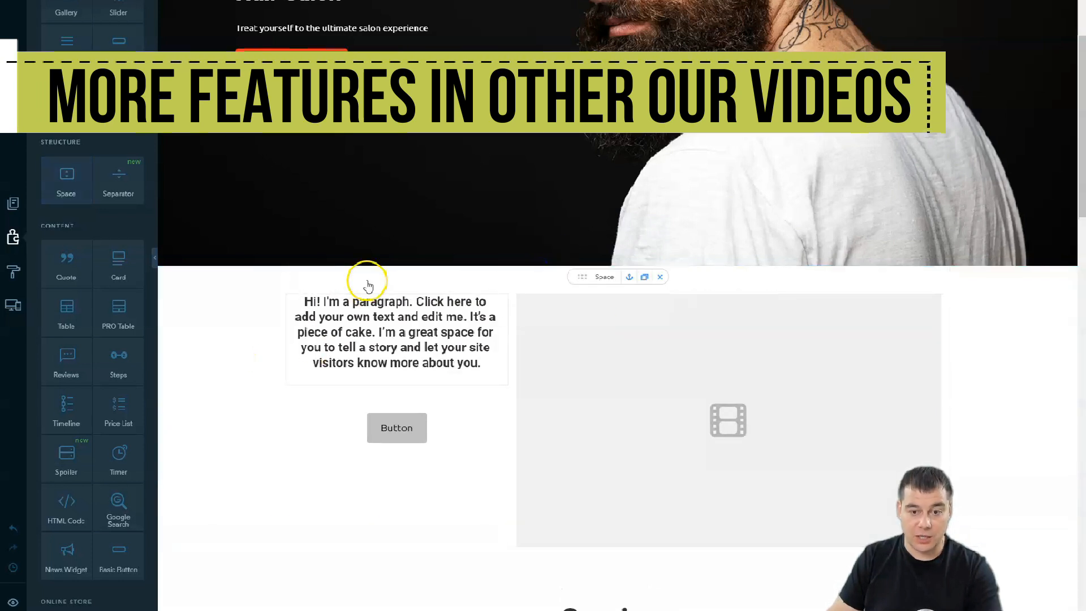
pyautogui.moveTo(66, 187); pyautogui.dragTo(523, 543)
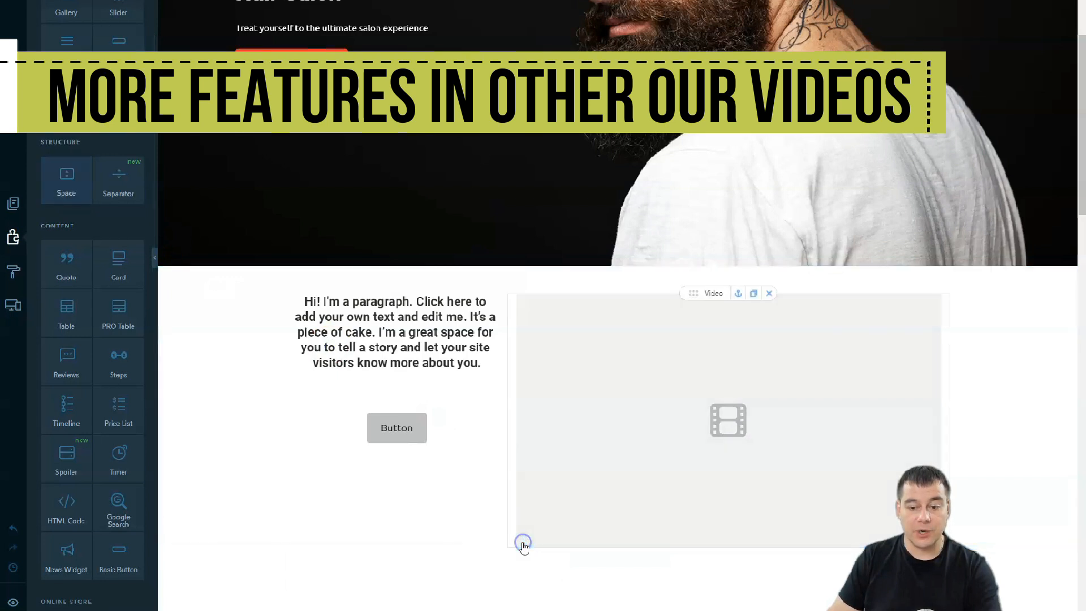
pyautogui.scroll(-3, 797, 409)
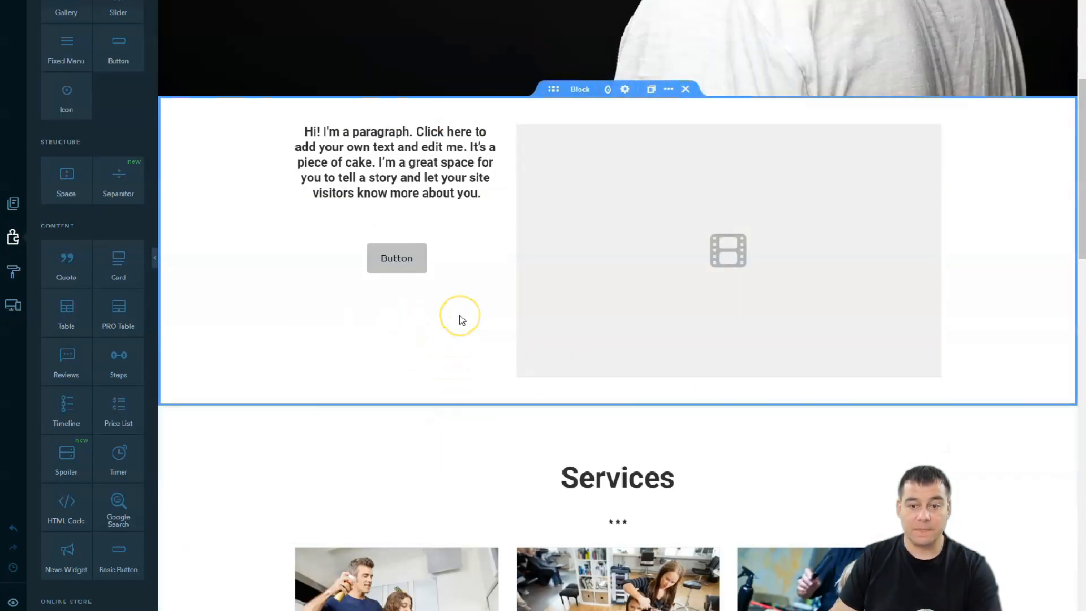
# - Give the new block the dark grey background and enlarge the space between its paragraph and button to about 115 px
pyautogui.click(608, 89)
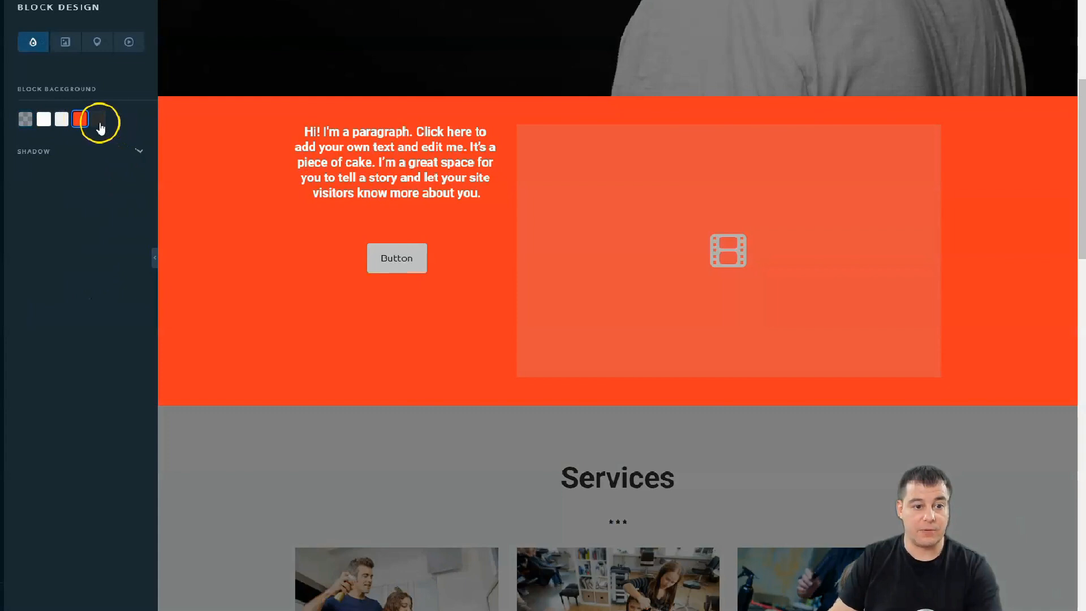
pyautogui.click(98, 118)
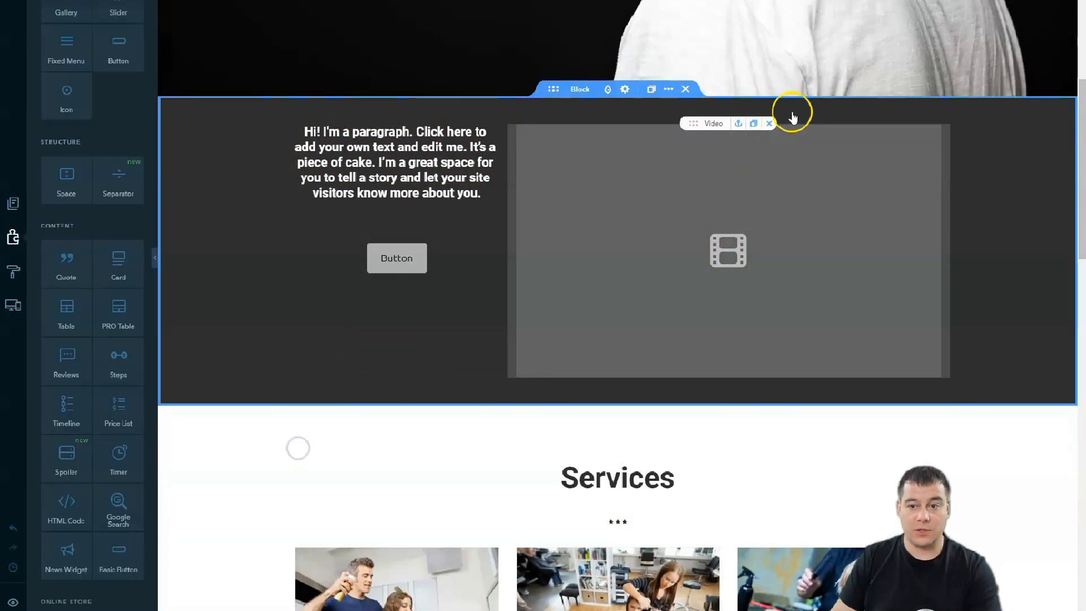
pyautogui.click(395, 235)
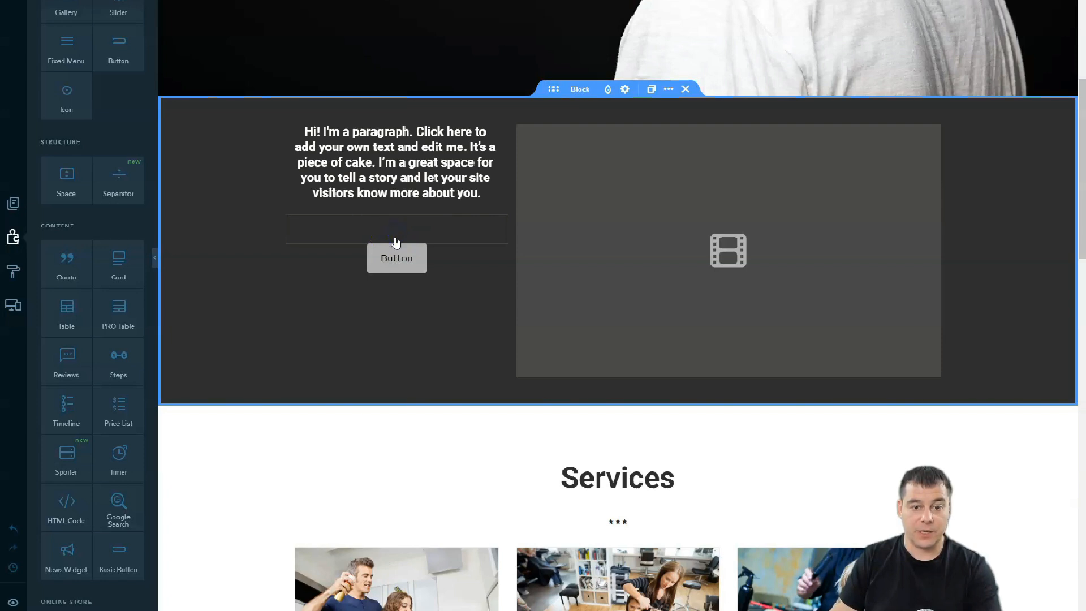
pyautogui.moveTo(396, 242); pyautogui.dragTo(389, 277)
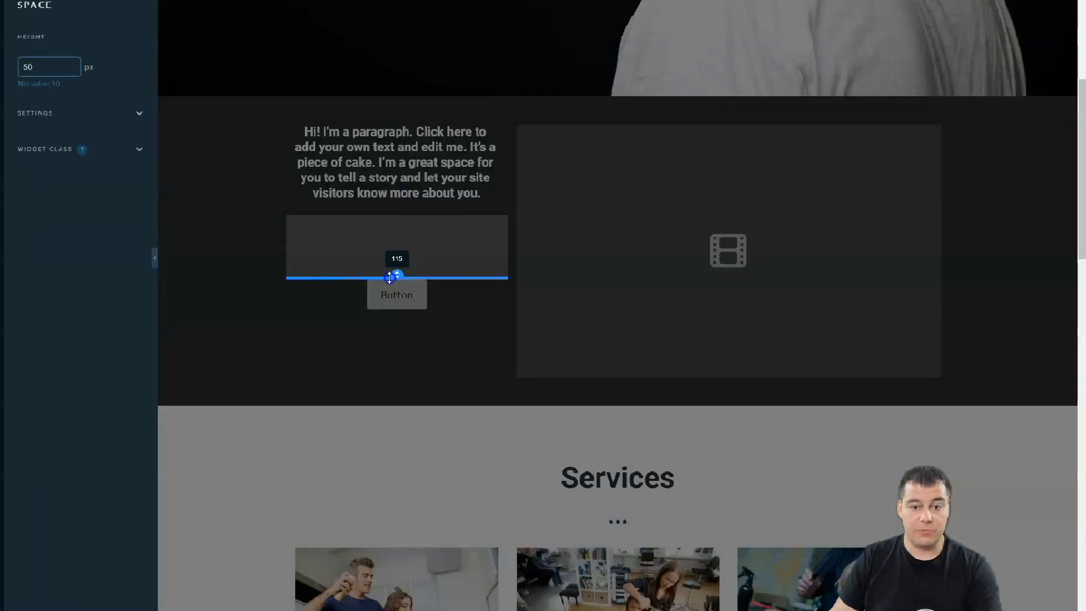
pyautogui.click(275, 229)
# - Try a Steps widget above the Services heading, and delete it
pyautogui.moveTo(548, 448)
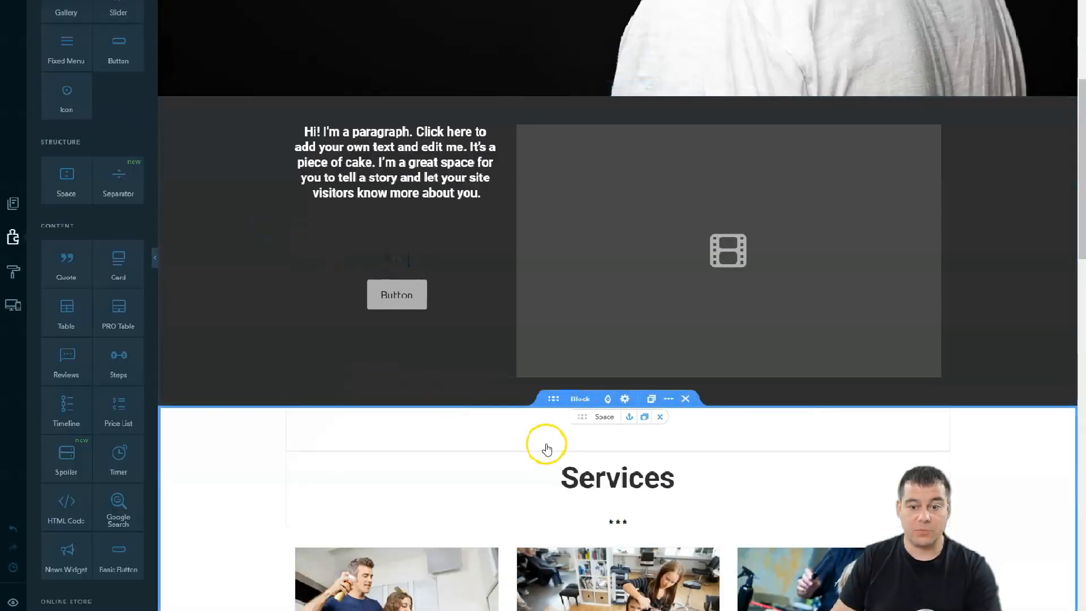
pyautogui.scroll(-5, 589, 407)
pyautogui.scroll(5, 585, 407)
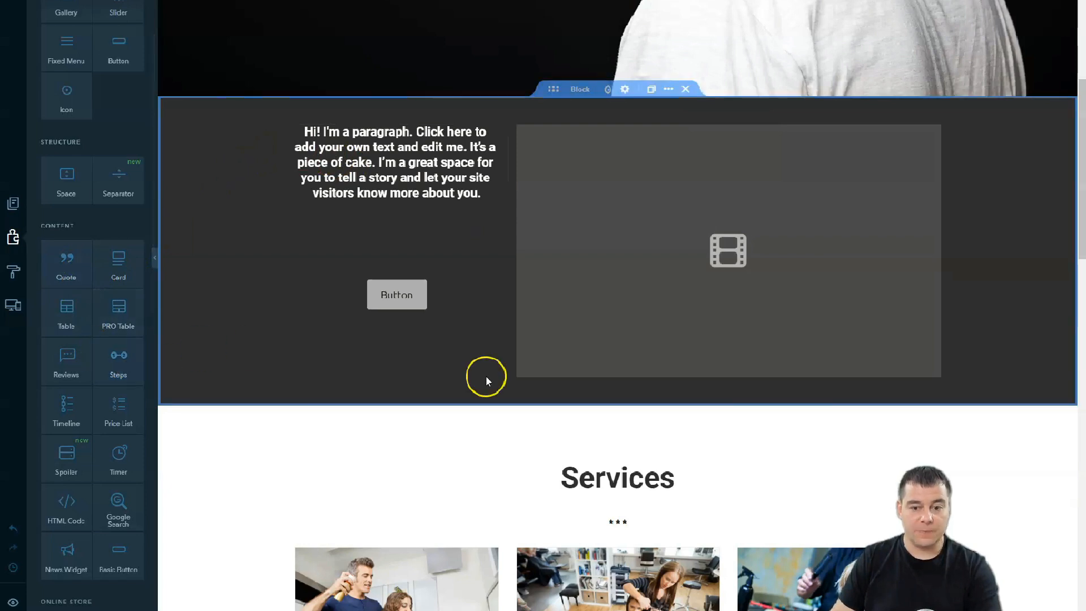
pyautogui.moveTo(118, 363); pyautogui.dragTo(650, 447)
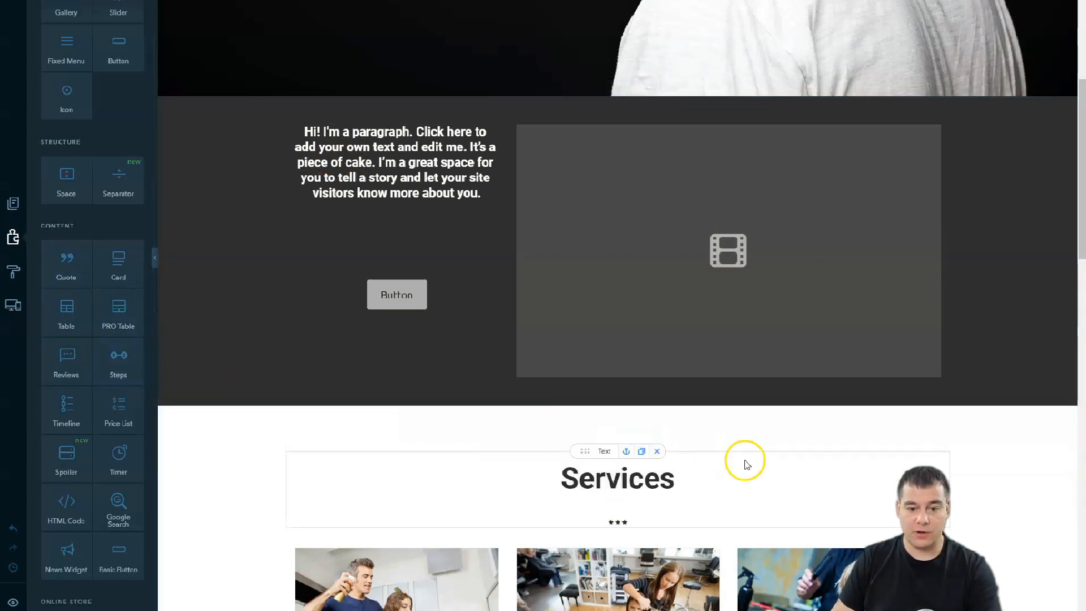
pyautogui.scroll(-4, 729, 452)
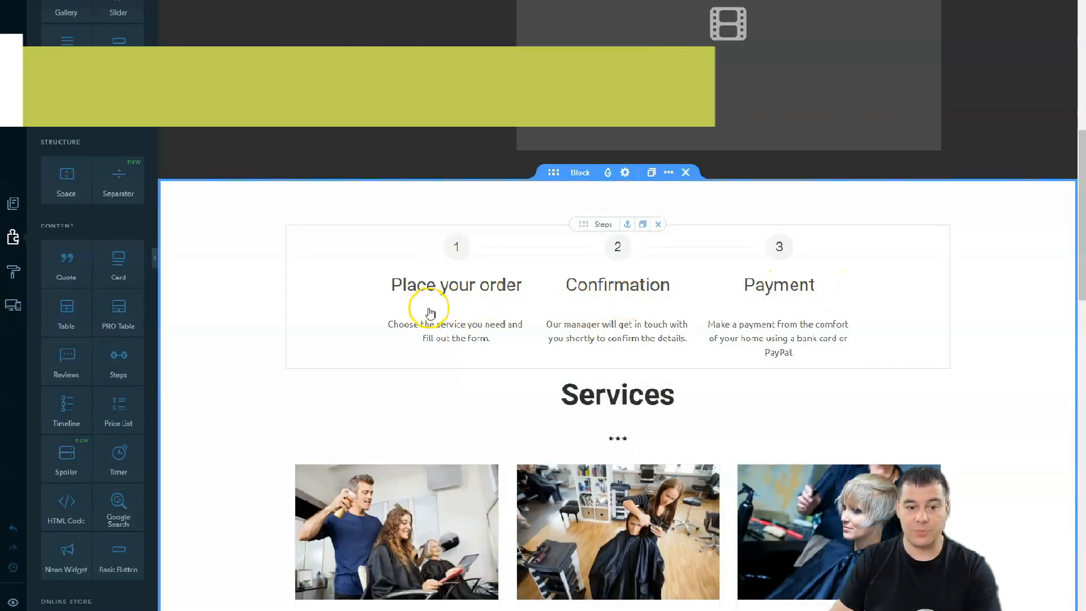
pyautogui.click(655, 225)
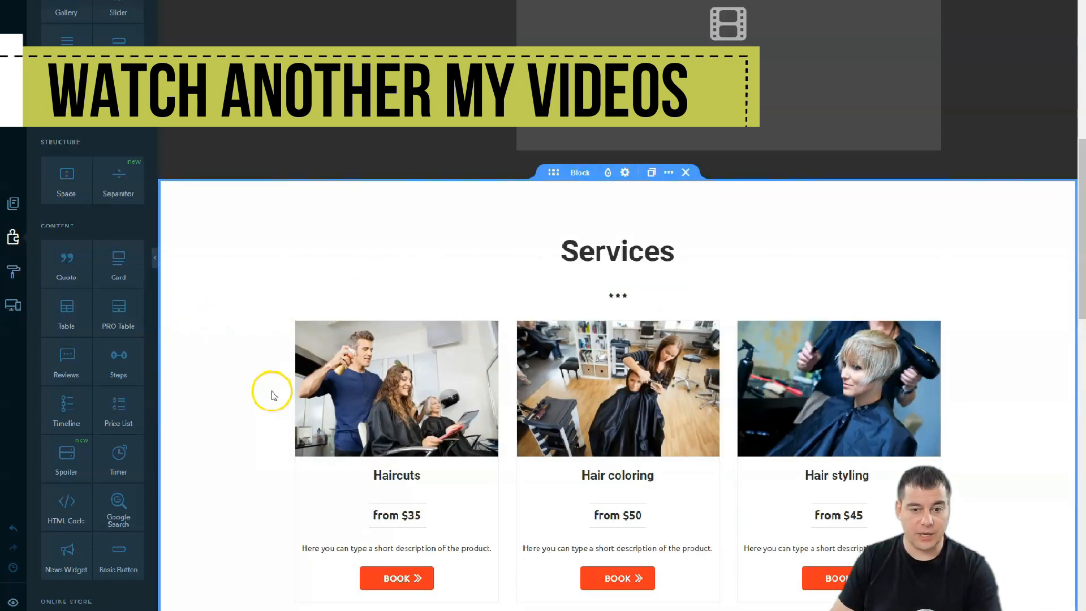
# - Change the display type of the image gallery below the Gallery heading to Slider
pyautogui.scroll(-7, 266, 382)
pyautogui.scroll(-6, 264, 377)
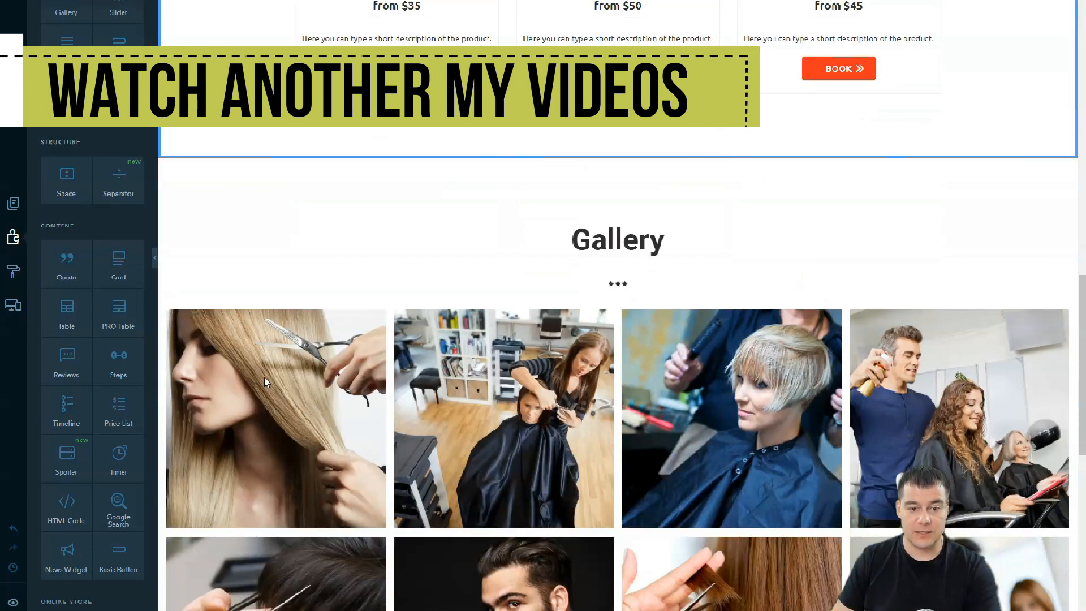
pyautogui.scroll(1, 610, 290)
pyautogui.click(610, 291)
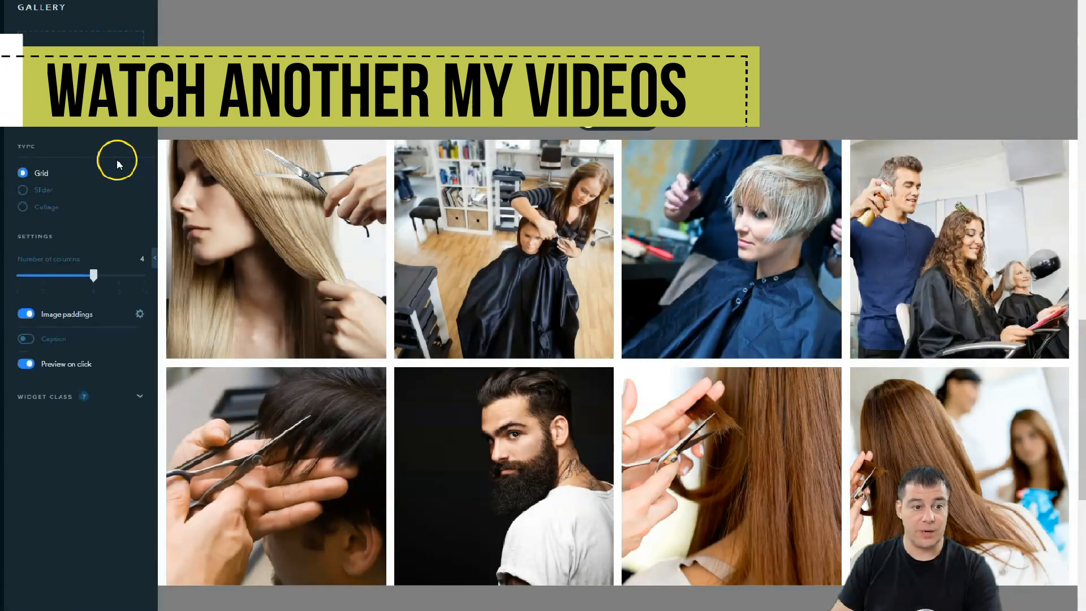
pyautogui.click(23, 190)
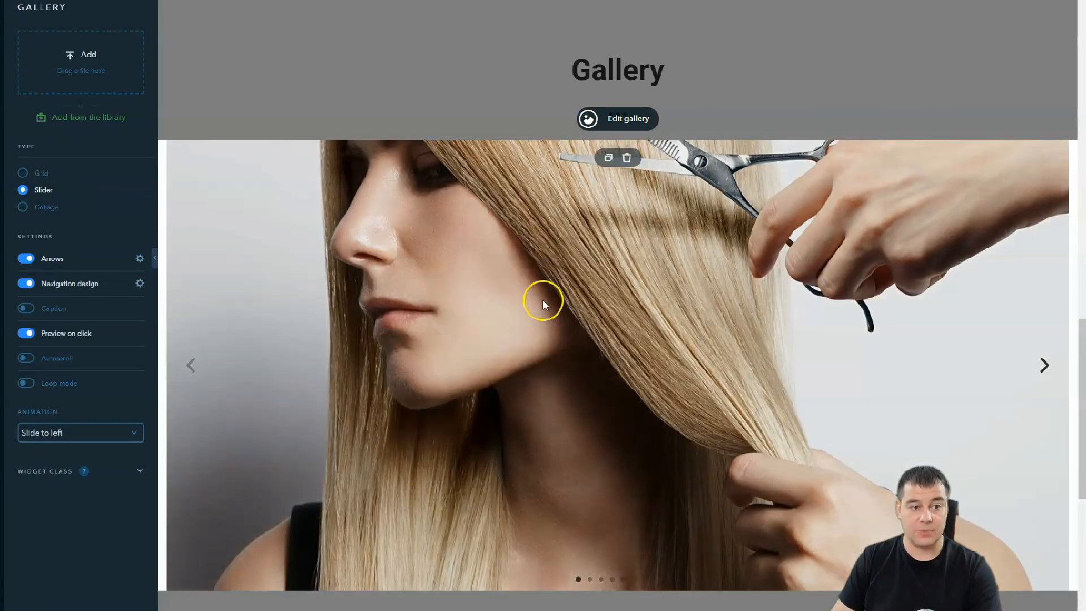
pyautogui.scroll(-4, 562, 384)
pyautogui.scroll(5, 566, 370)
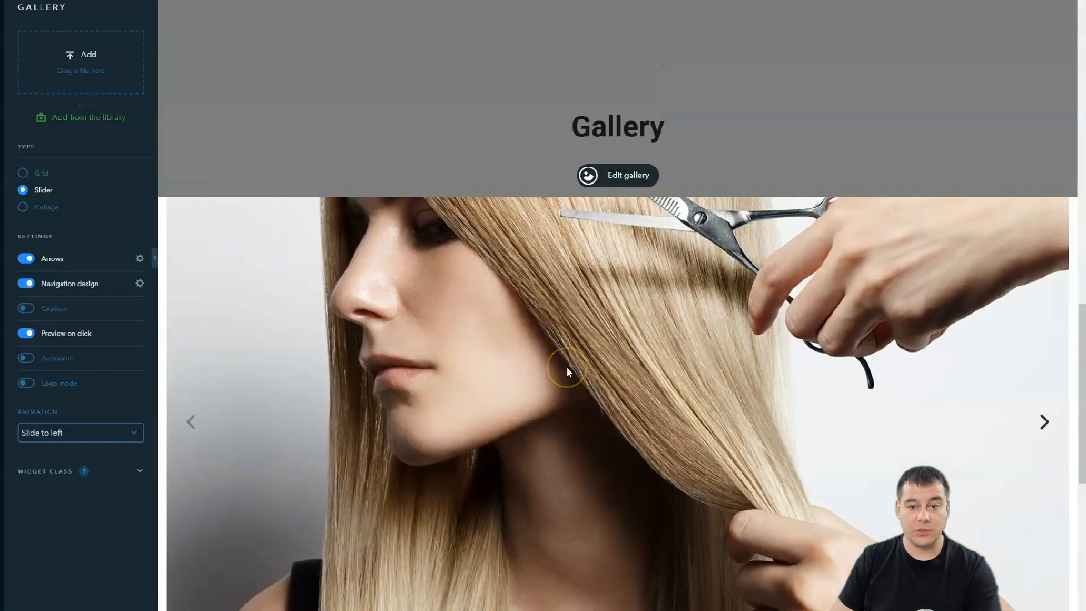
pyautogui.scroll(-2, 567, 370)
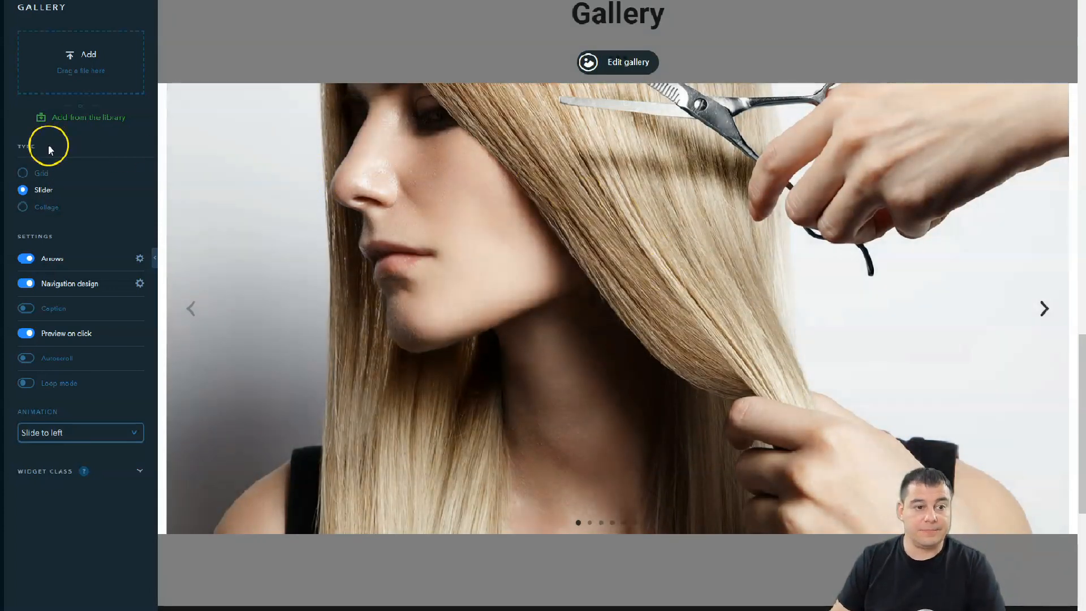
pyautogui.click(249, 240)
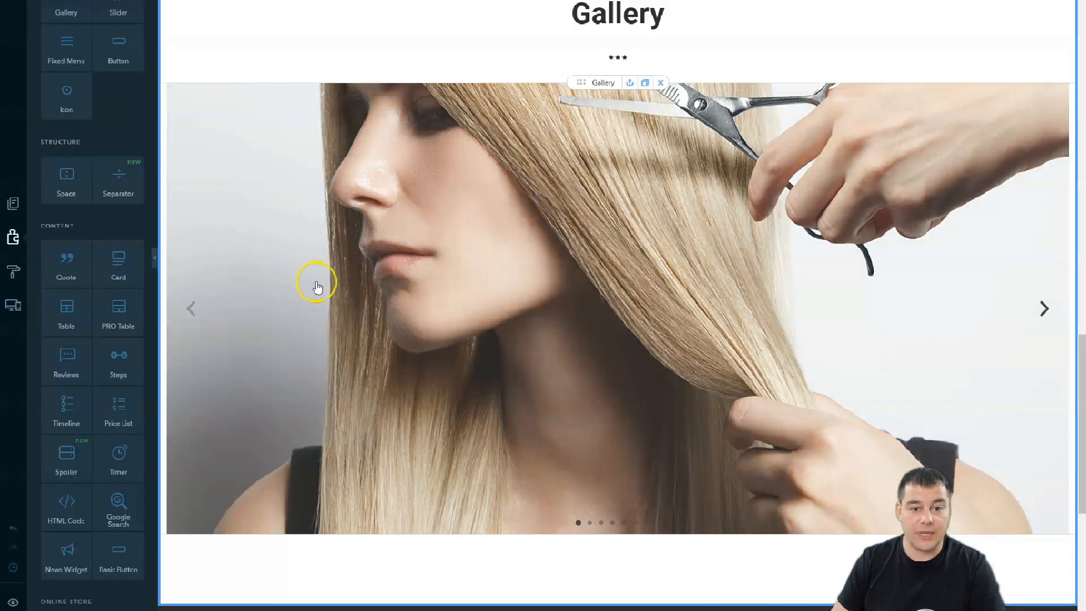
# - Return to the new block and the page header, and look through the available content, media, contact and social widgets
pyautogui.scroll(2, 96, 194)
pyautogui.scroll(10, 649, 332)
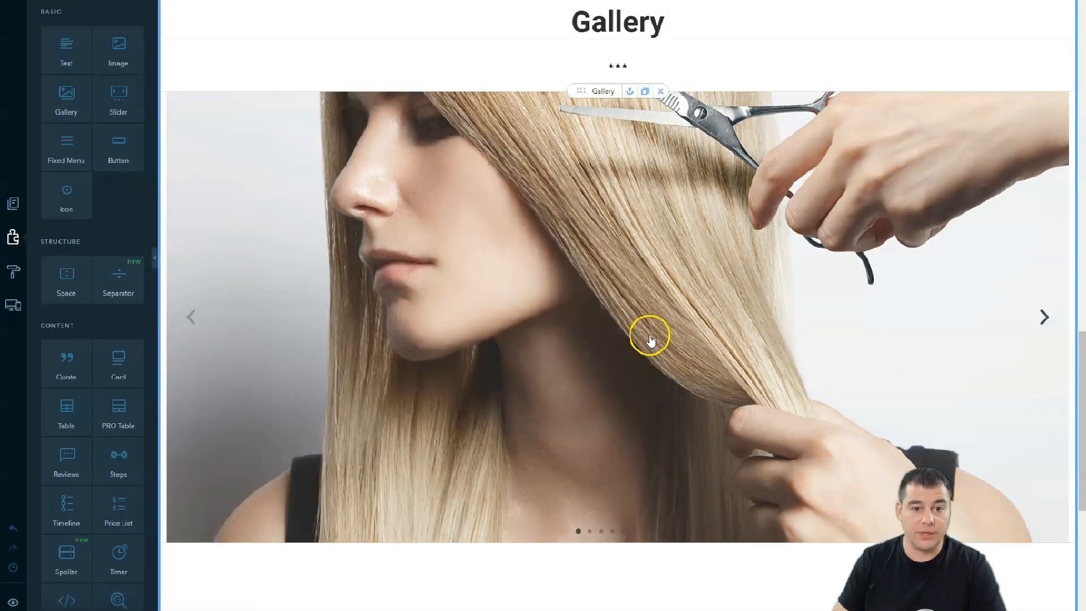
pyautogui.scroll(8, 640, 305)
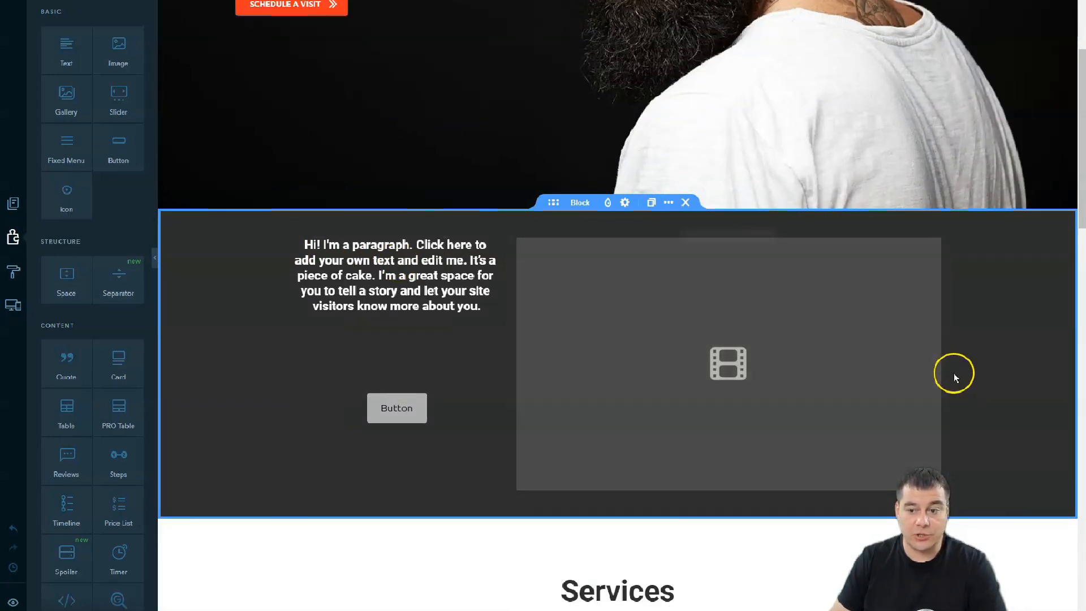
pyautogui.scroll(-4, 67, 394)
pyautogui.scroll(-3, 66, 394)
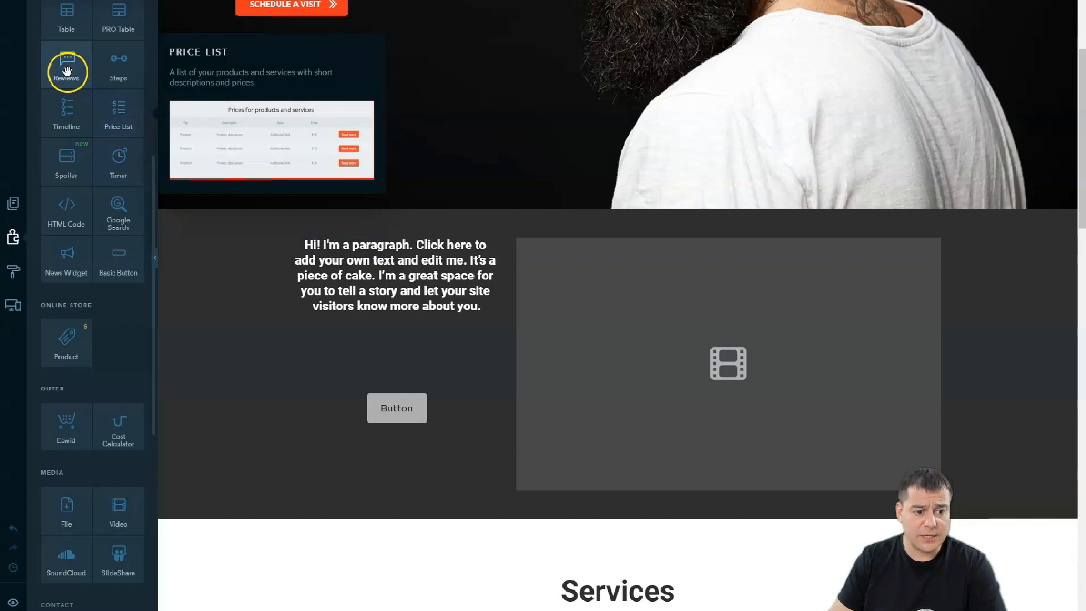
pyautogui.scroll(-8, 114, 273)
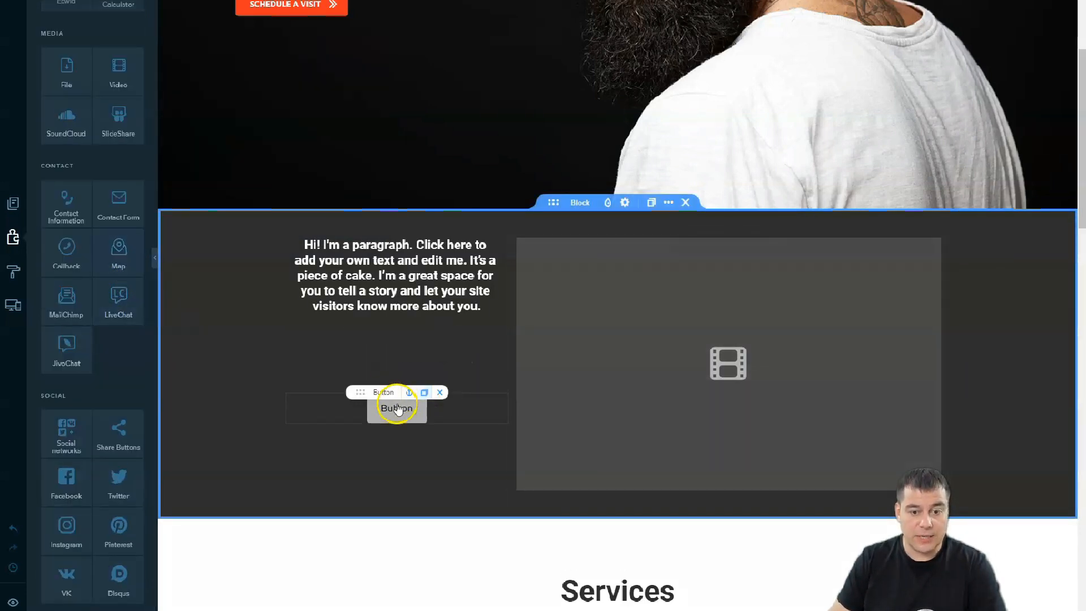
pyautogui.scroll(4, 394, 406)
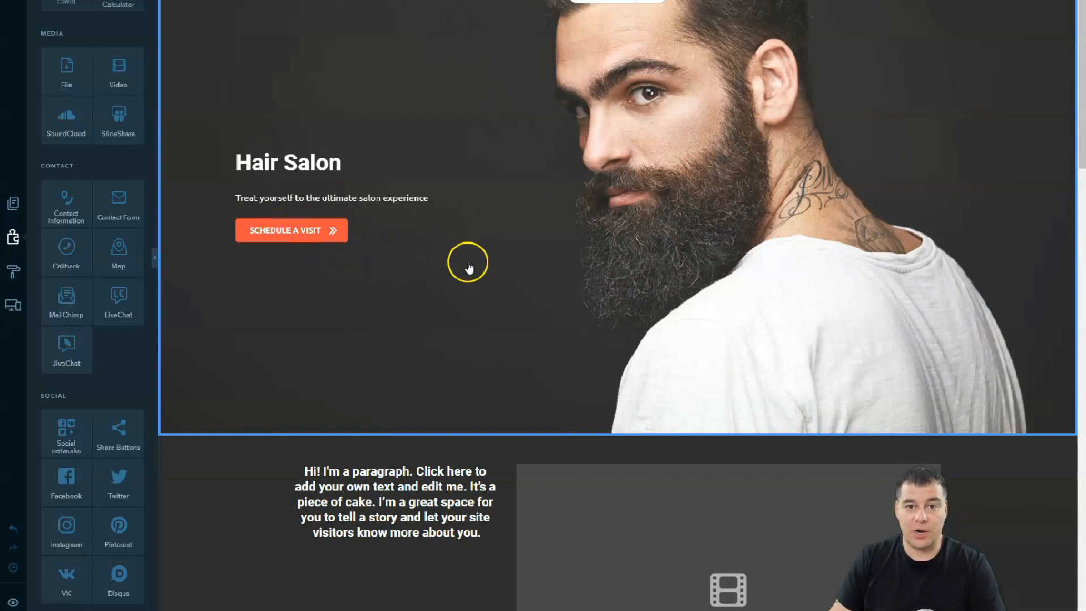
pyautogui.scroll(1, 468, 260)
pyautogui.scroll(-4, 466, 265)
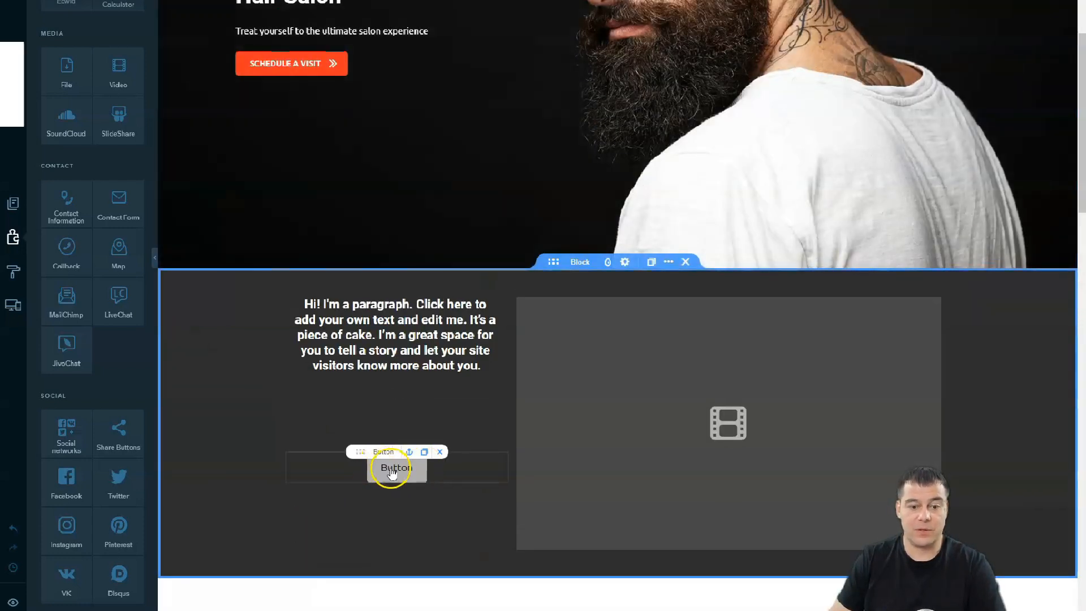
# - Set the background color of the button below the paragraph to the orange-red swatch
pyautogui.click(394, 473)
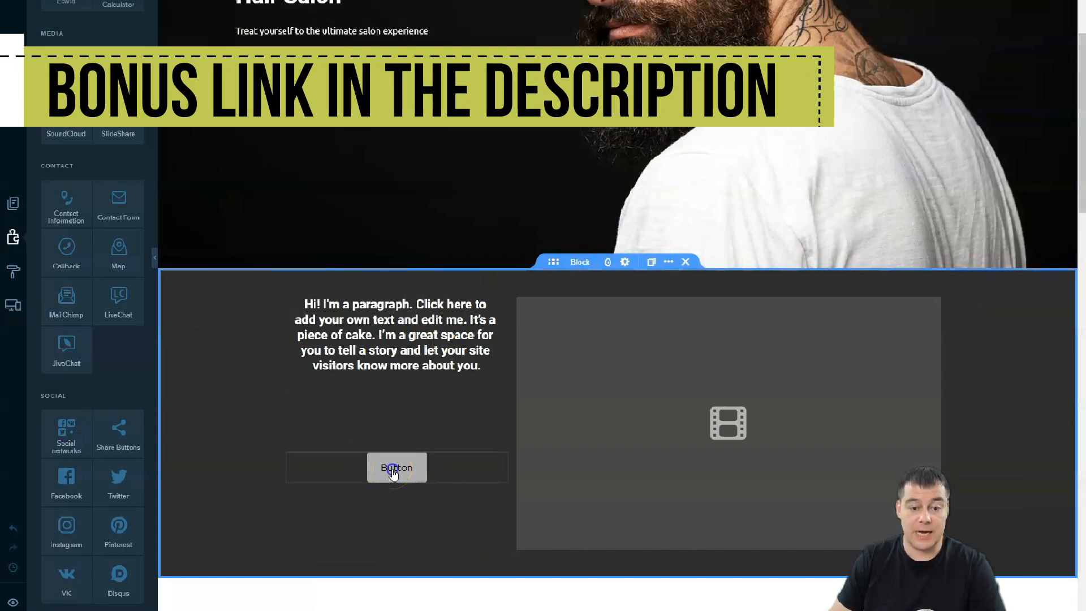
pyautogui.click(384, 432)
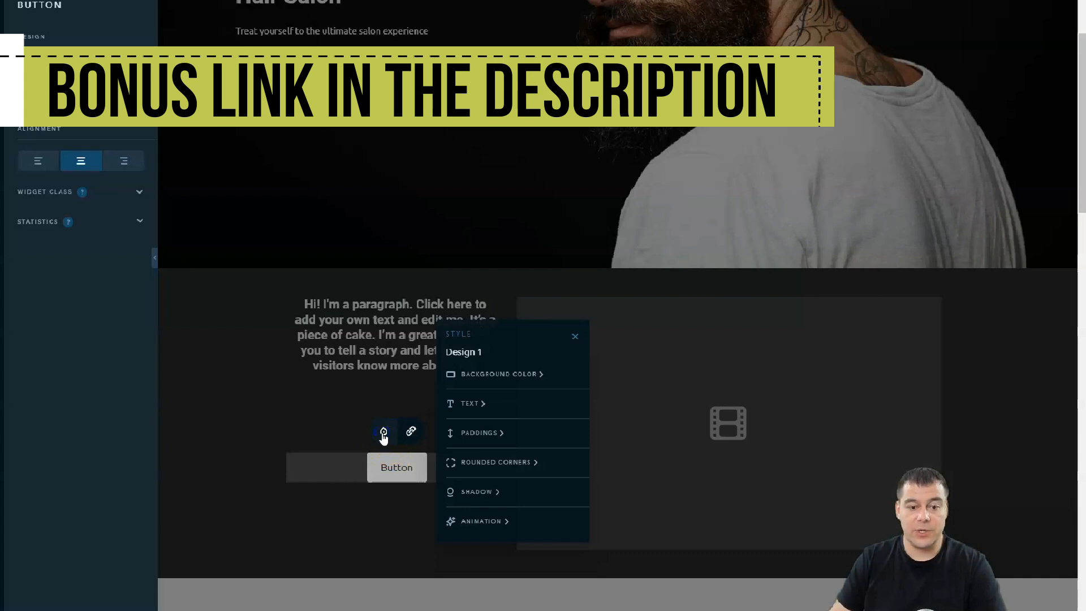
pyautogui.click(403, 433)
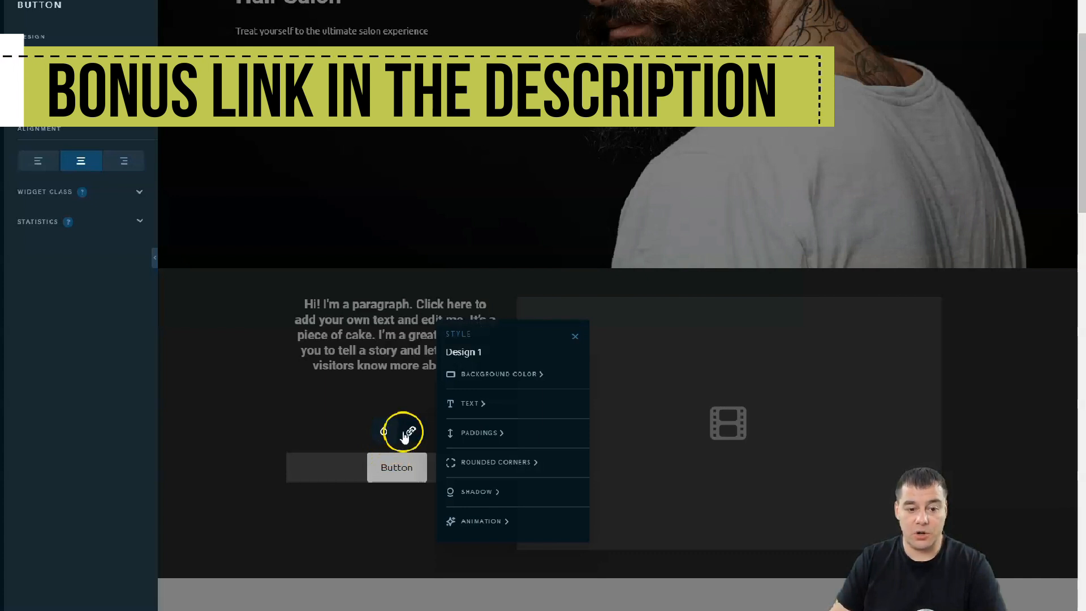
pyautogui.click(537, 374)
pyautogui.click(497, 413)
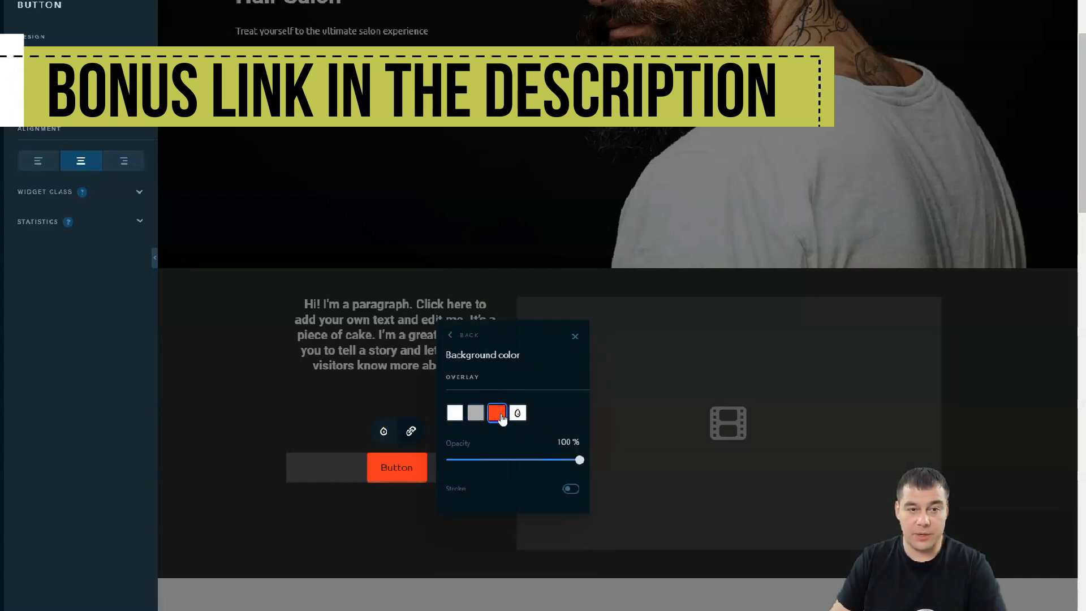
pyautogui.click(488, 401)
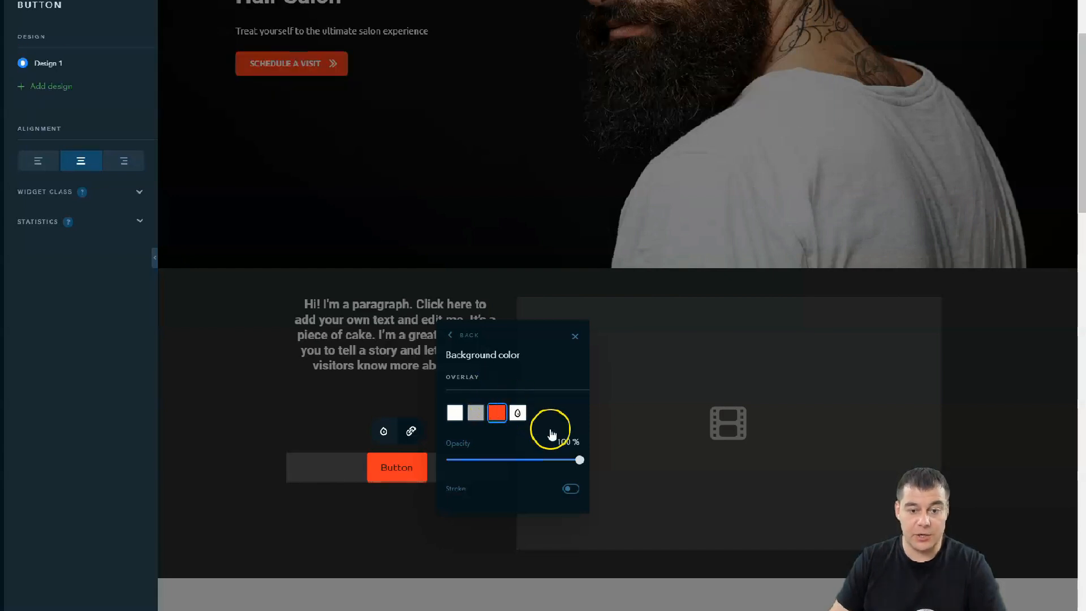
pyautogui.click(412, 436)
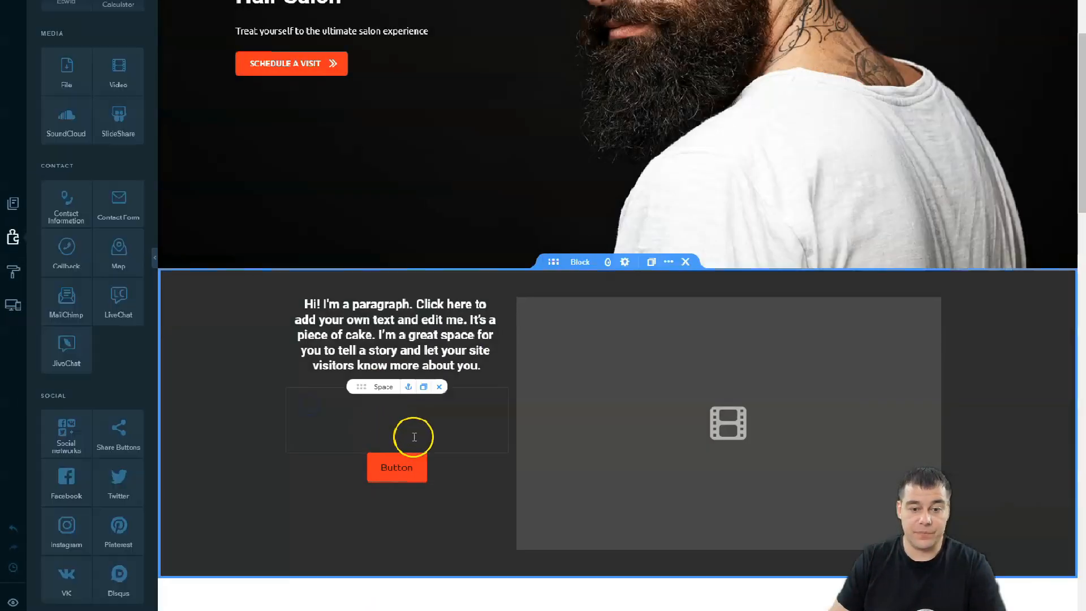
# - Choose the Schedule a visit pop-up window as the button's link target and open that pop-up for editing
pyautogui.click(409, 453)
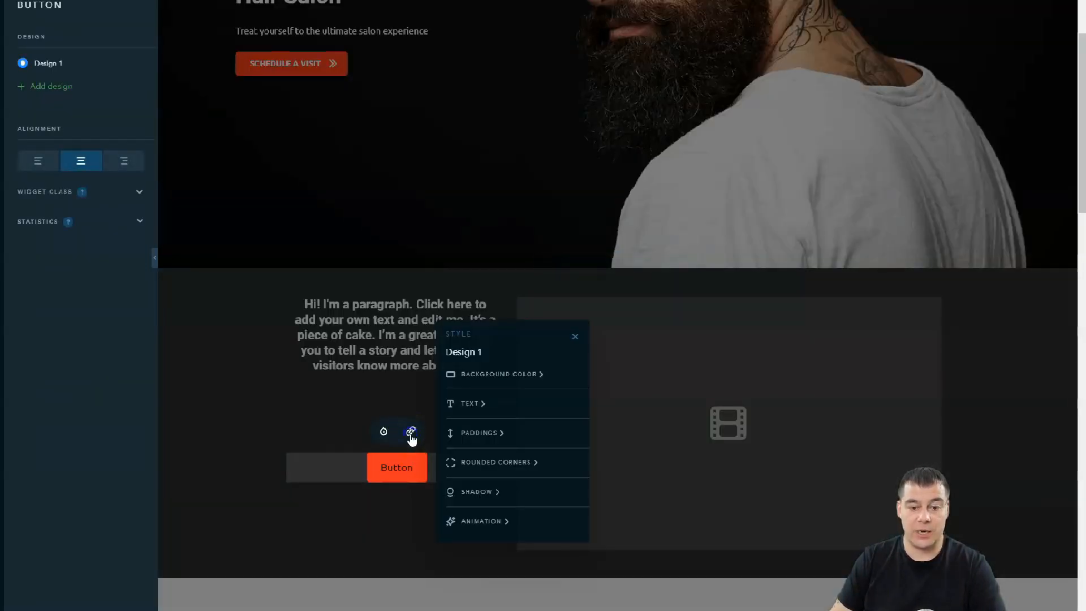
pyautogui.click(411, 434)
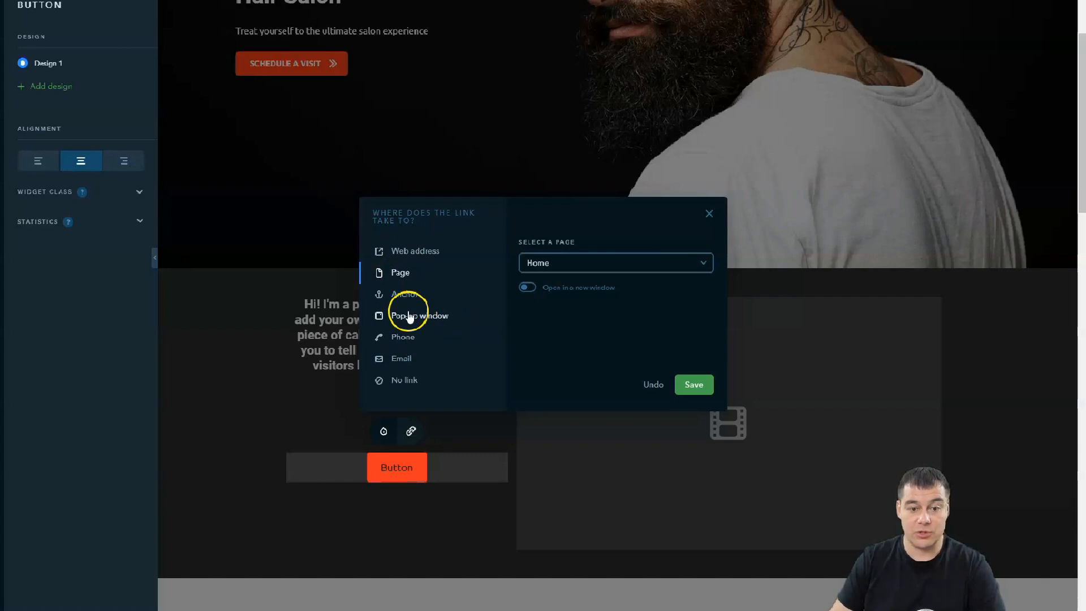
pyautogui.click(440, 319)
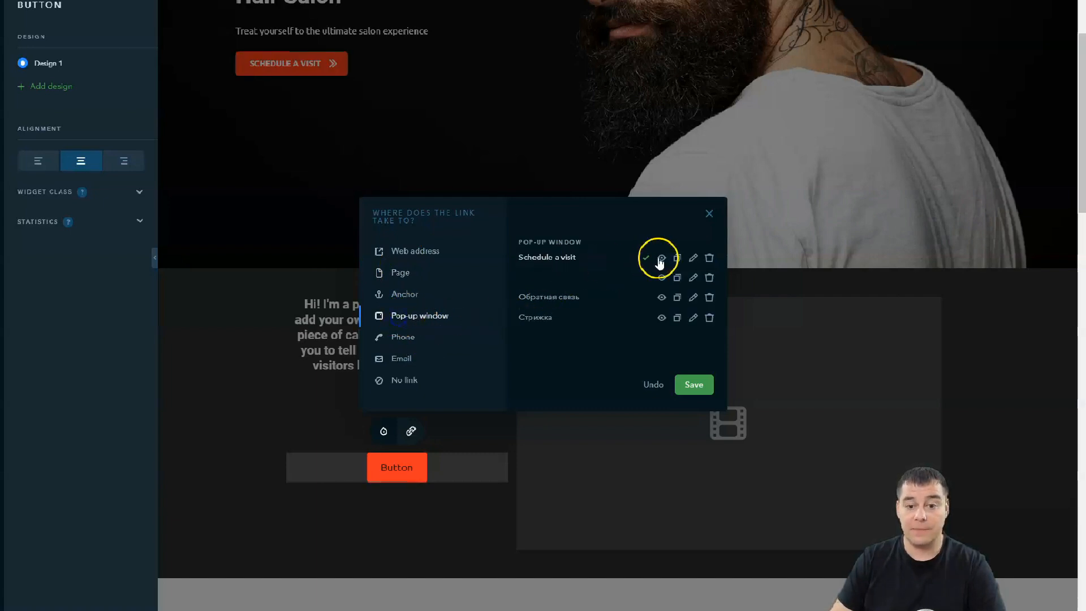
pyautogui.click(692, 259)
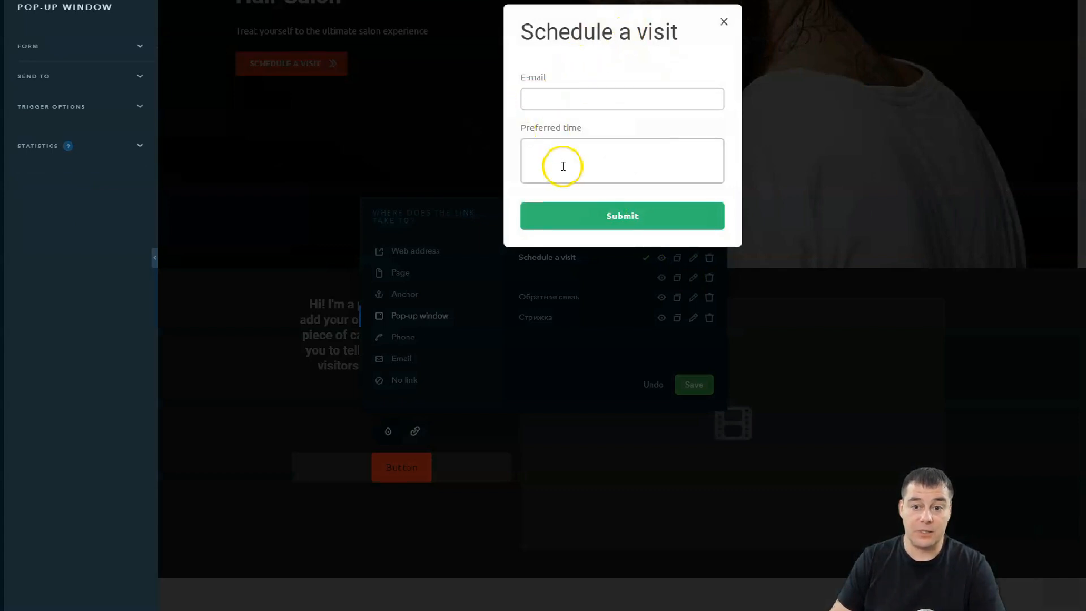
# - Add a Name field above E-mail and a Phone field after Preferred time to the Schedule a visit form
pyautogui.click(131, 50)
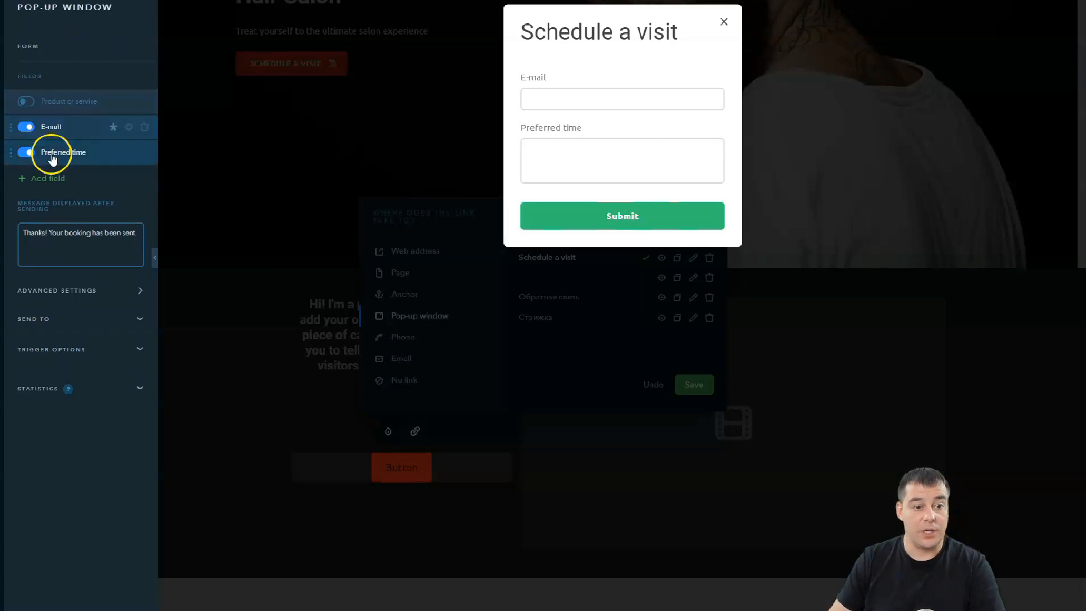
pyautogui.click(34, 178)
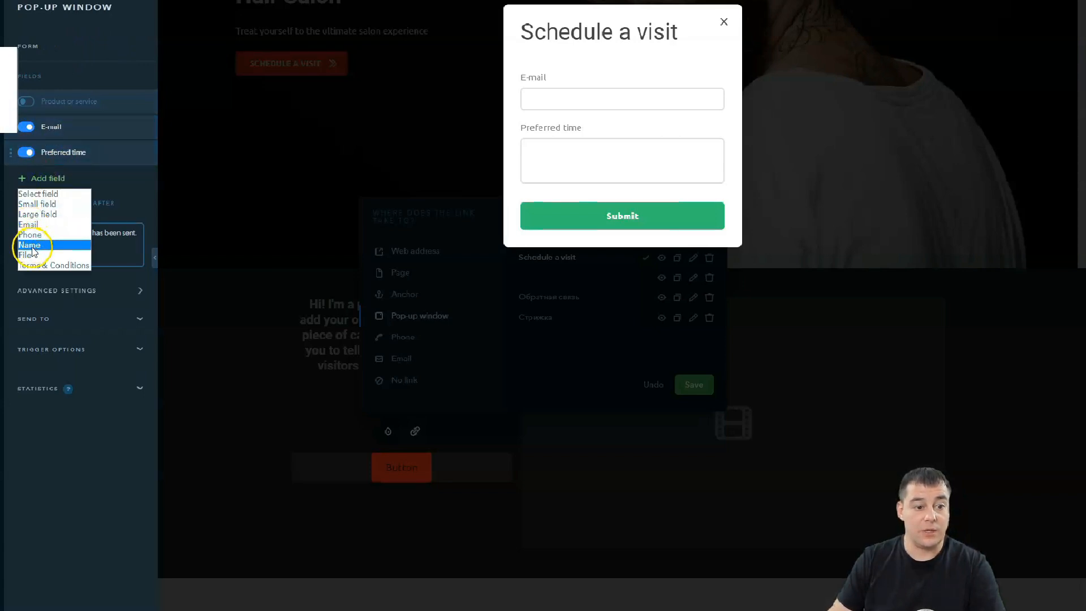
pyautogui.click(28, 245)
pyautogui.moveTo(10, 178); pyautogui.dragTo(10, 140)
pyautogui.click(25, 204)
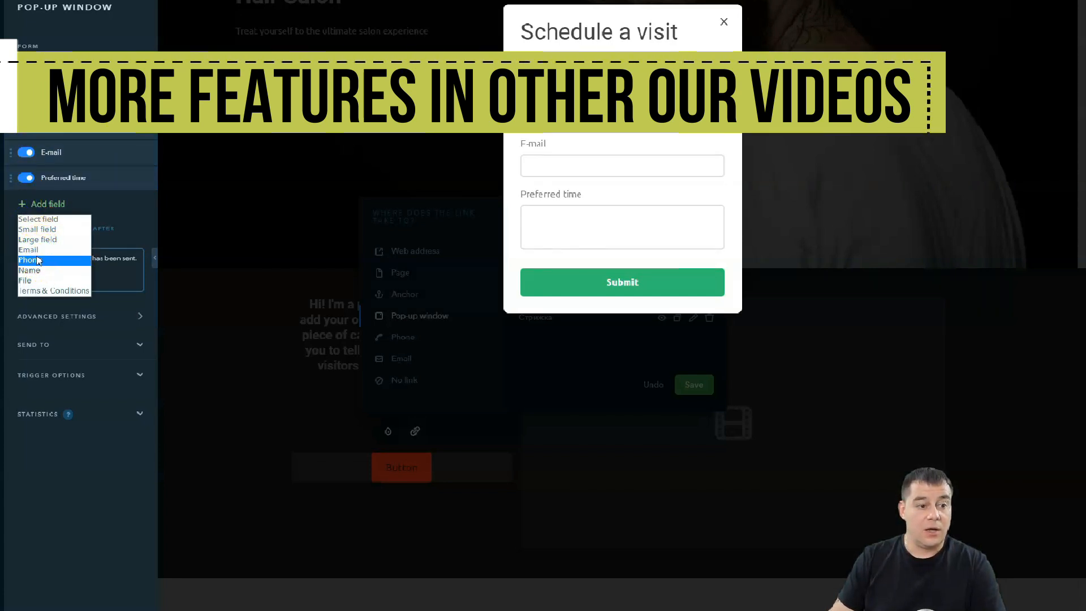
pyautogui.click(36, 259)
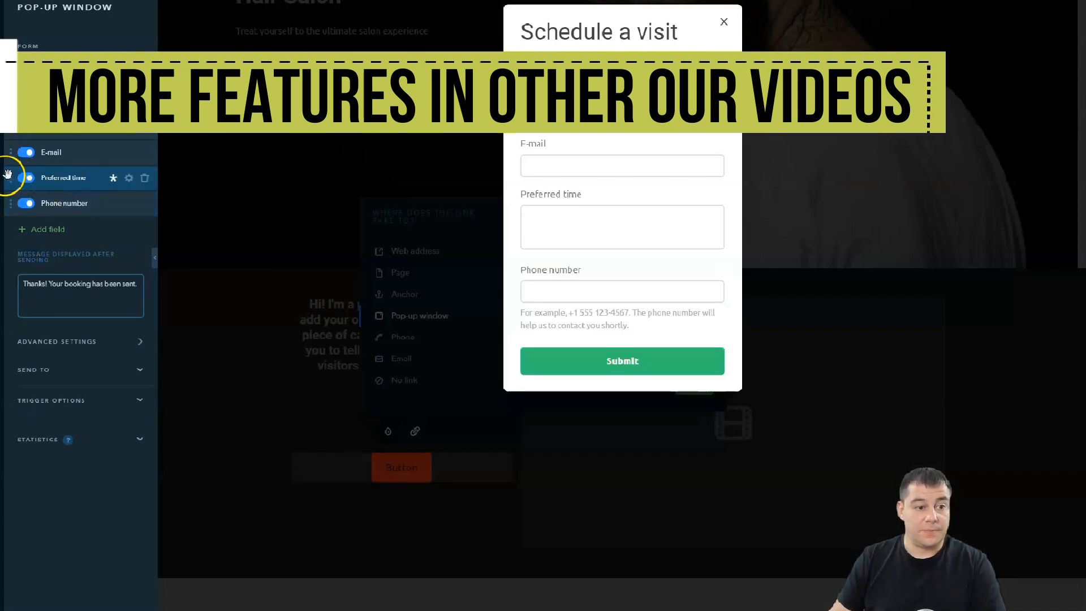
# - Move the Phone number field above Preferred time in the Schedule a visit form and make both fields optional
pyautogui.moveTo(11, 177); pyautogui.dragTo(62, 213)
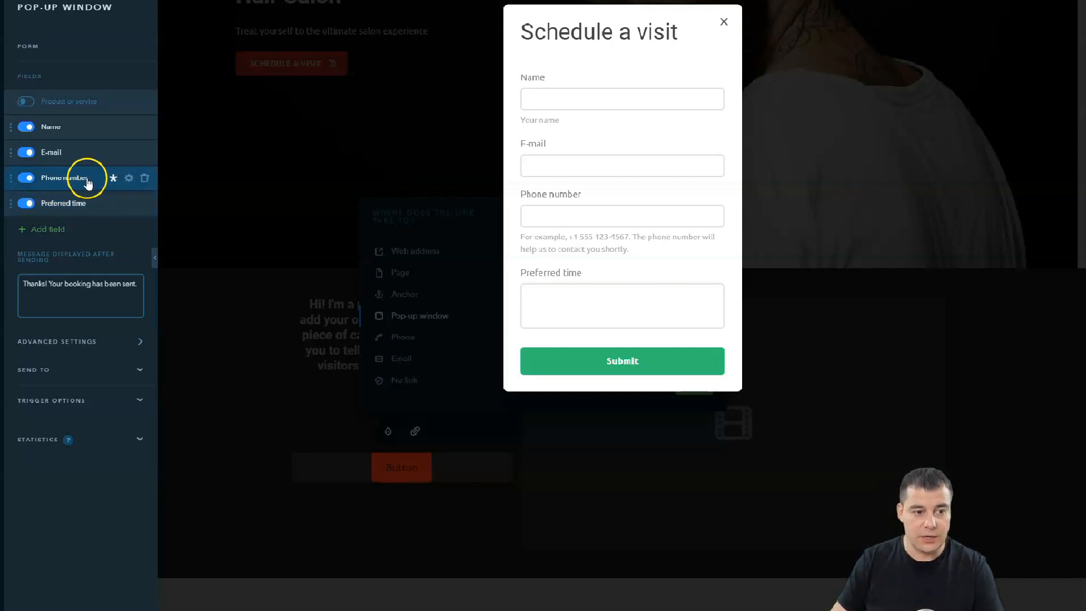
pyautogui.click(114, 180)
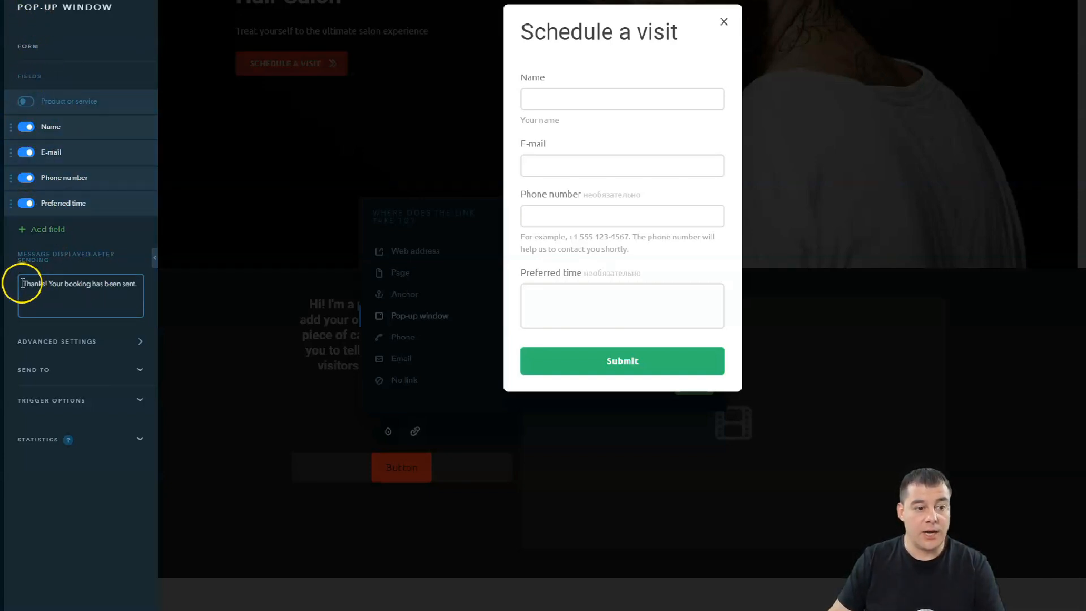
# - Review the form's after-sending message, the advanced settings for marking required fields and the recipient options, and close the pop-up
pyautogui.moveTo(22, 283); pyautogui.dragTo(97, 284)
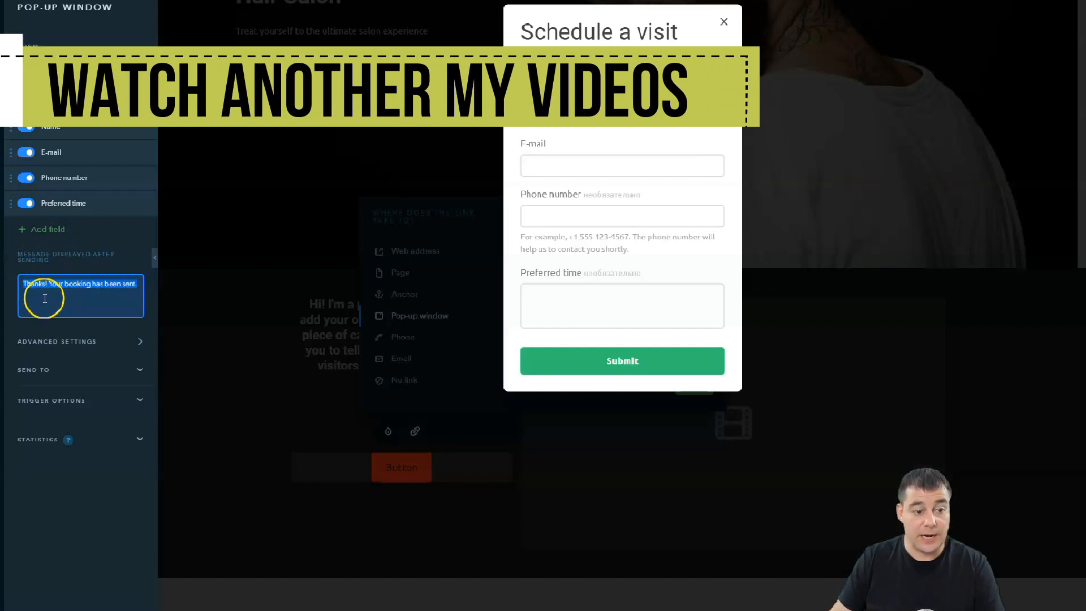
pyautogui.click(24, 284)
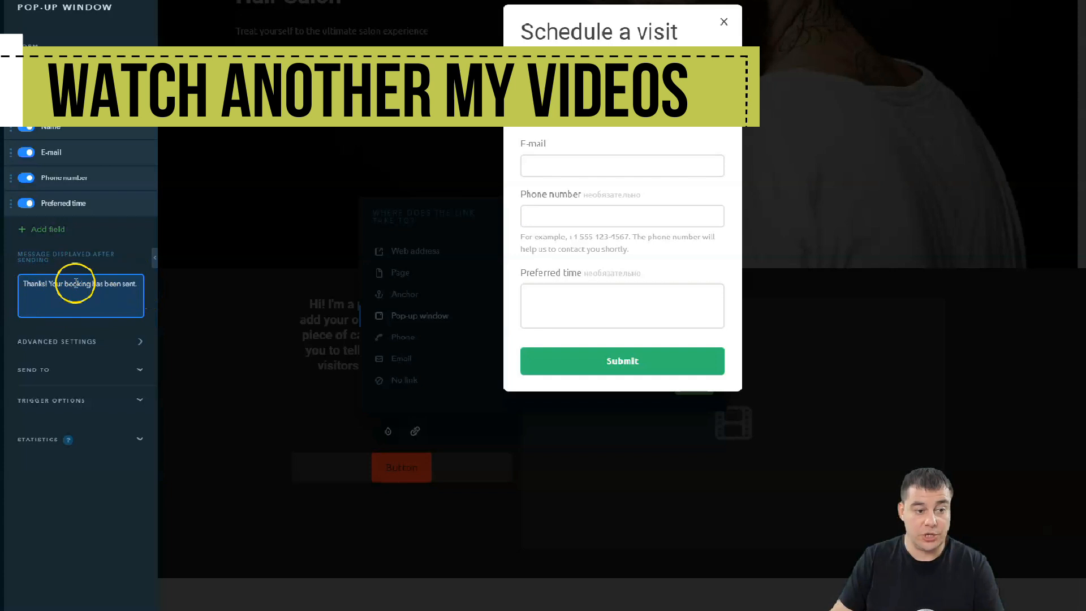
pyautogui.click(124, 339)
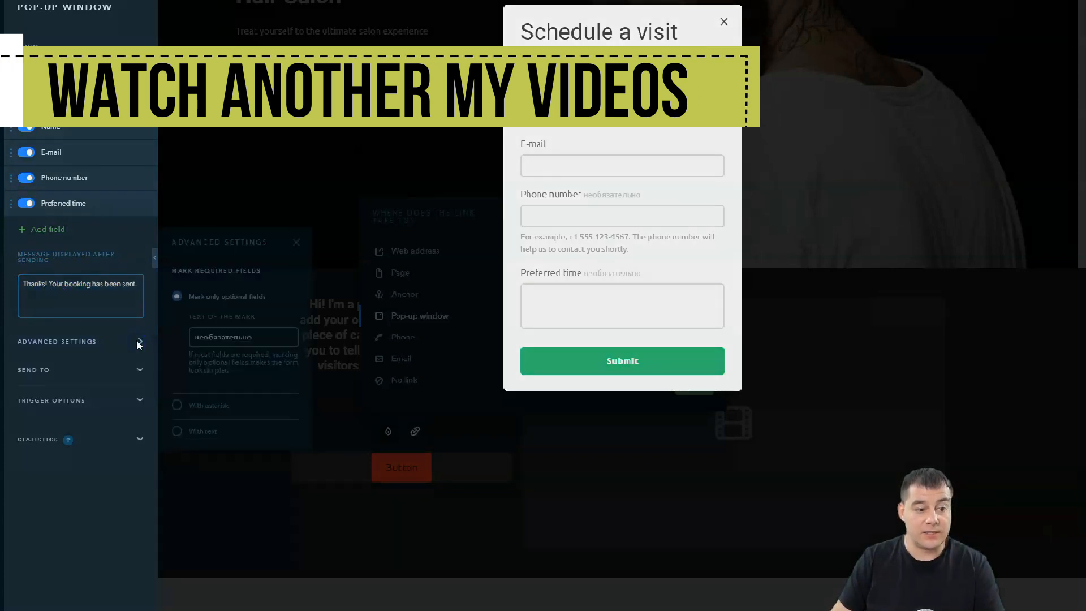
pyautogui.click(296, 244)
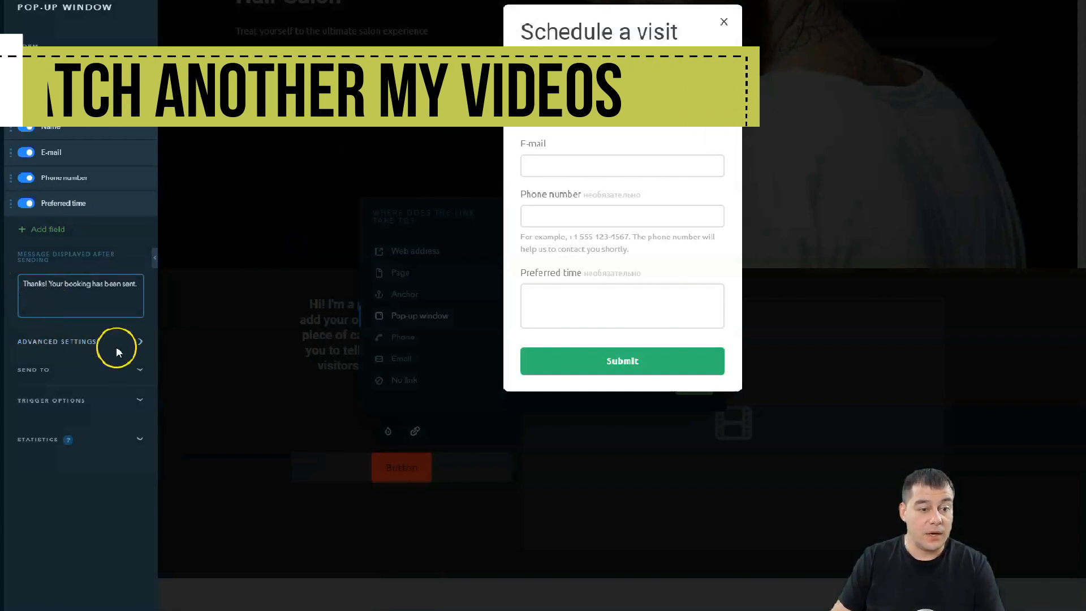
pyautogui.click(129, 372)
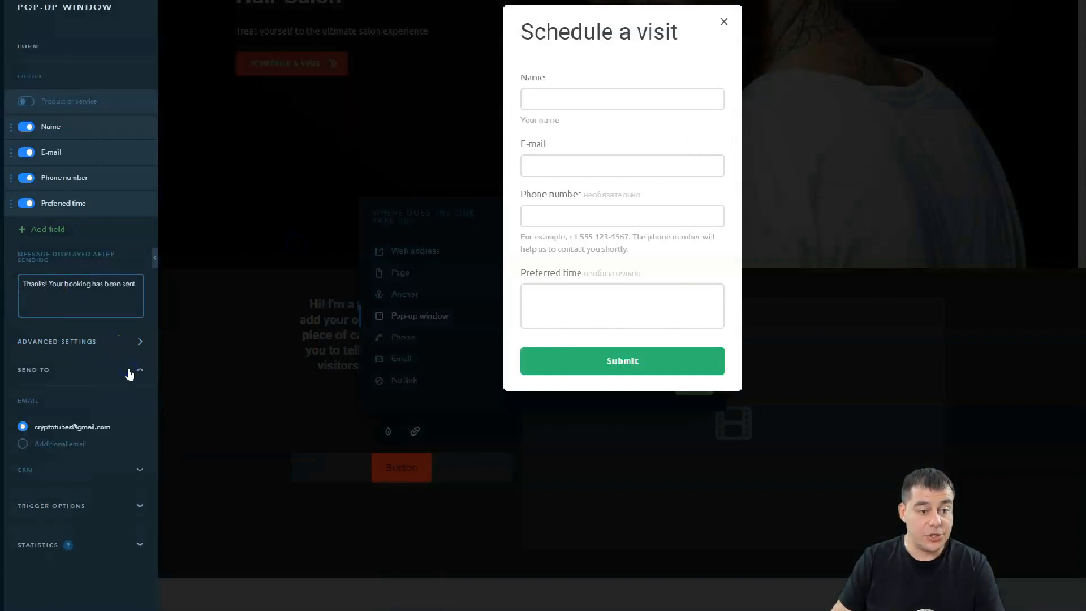
pyautogui.click(134, 47)
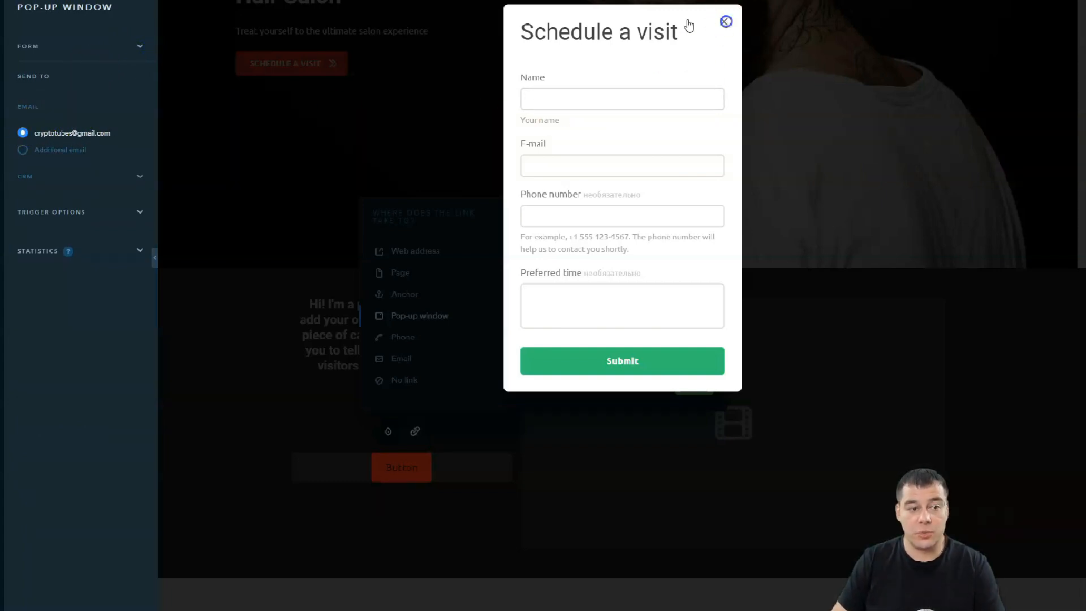
pyautogui.click(726, 22)
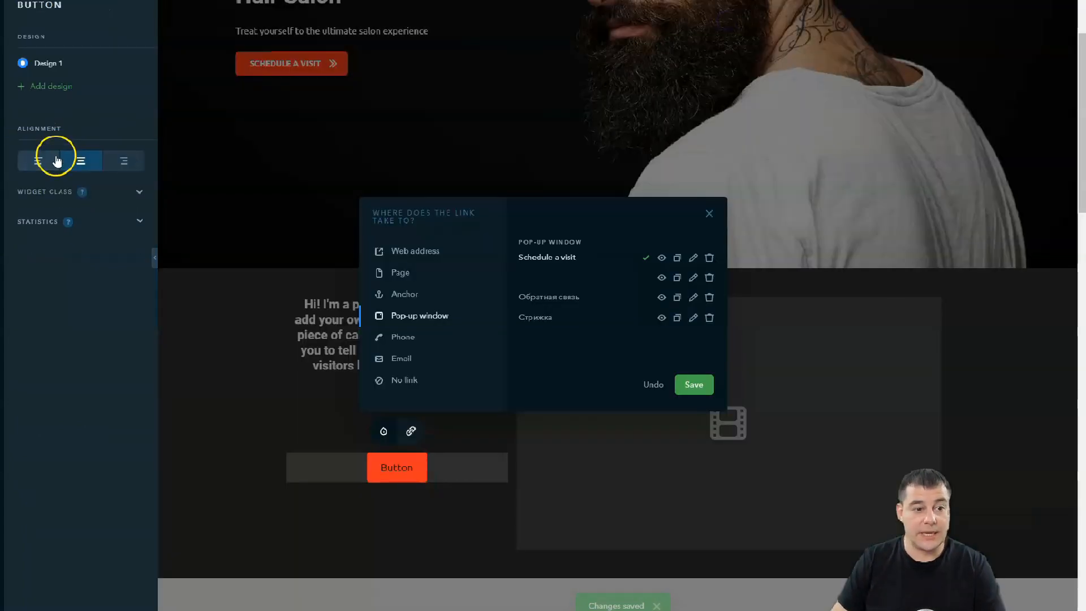
# - Reopen the Schedule a visit pop-up, choose Additional email as its recipient option, view the CRM connections, and return to the page
pyautogui.click(692, 260)
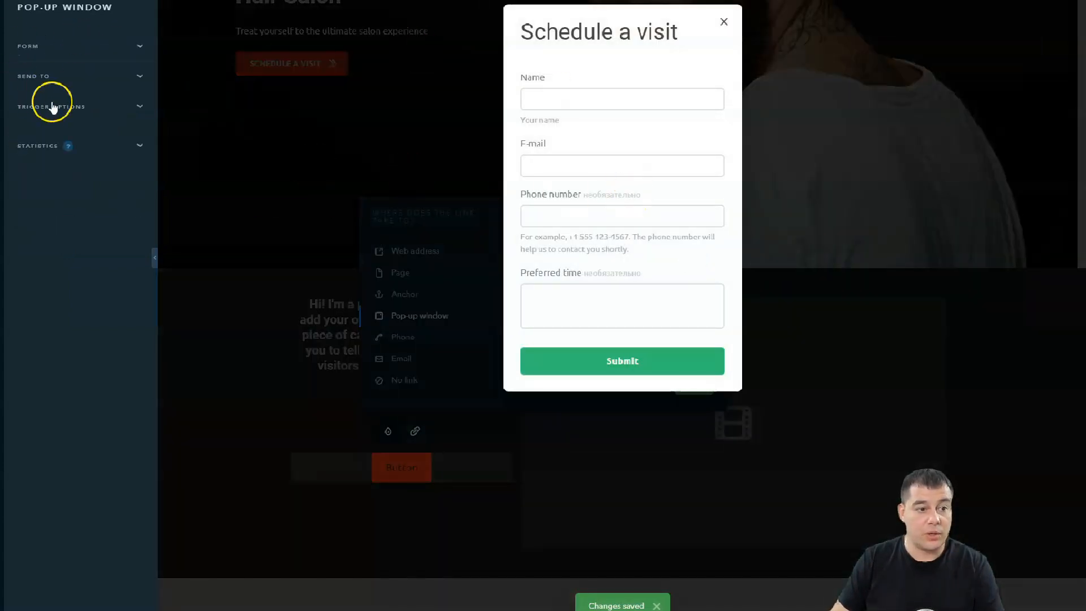
pyautogui.click(93, 79)
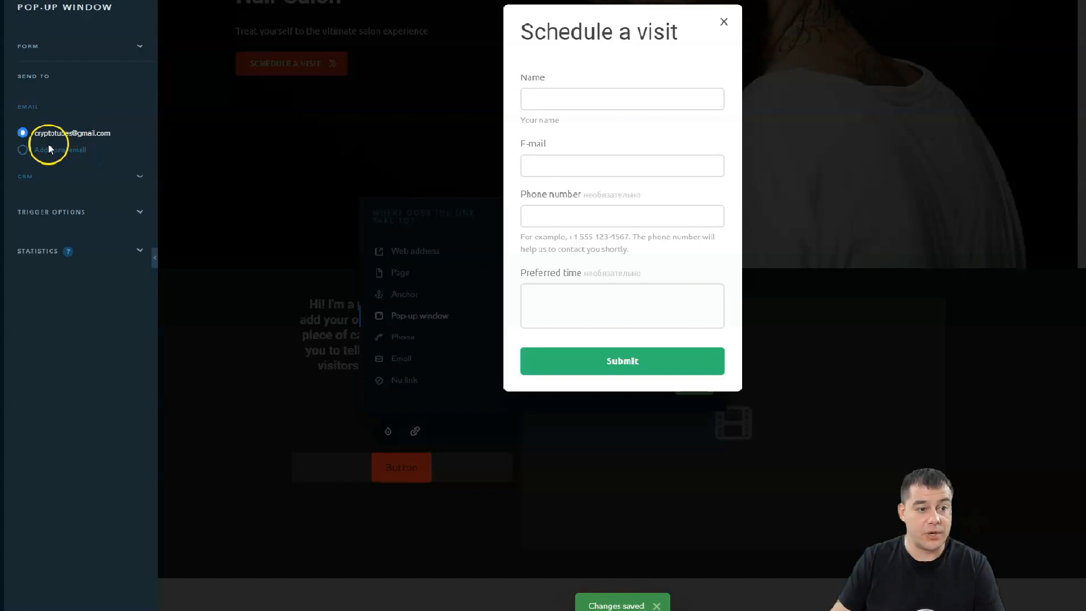
pyautogui.click(24, 150)
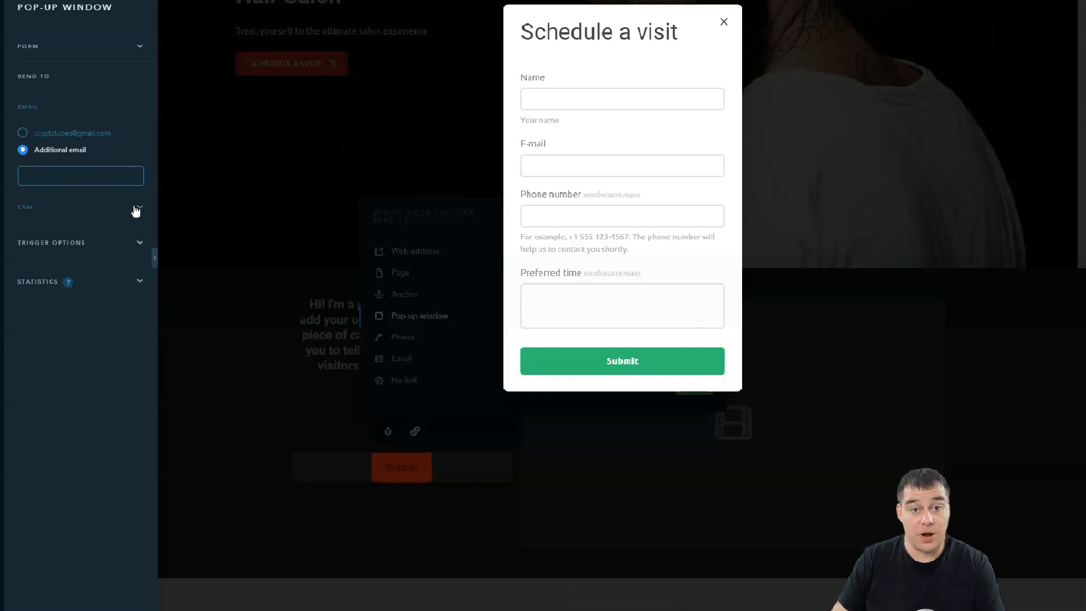
pyautogui.click(135, 211)
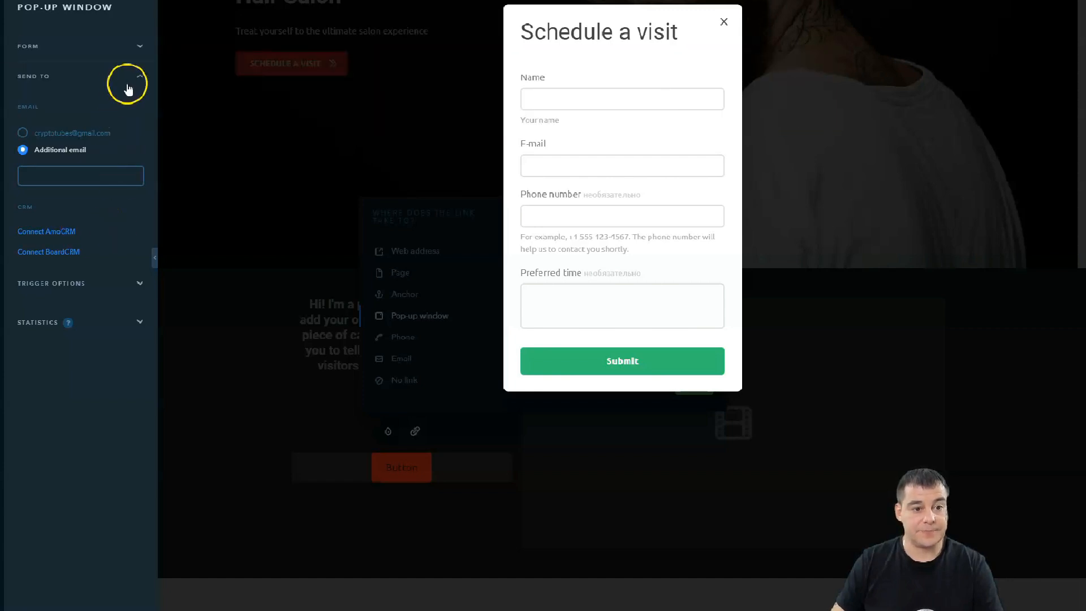
pyautogui.click(140, 80)
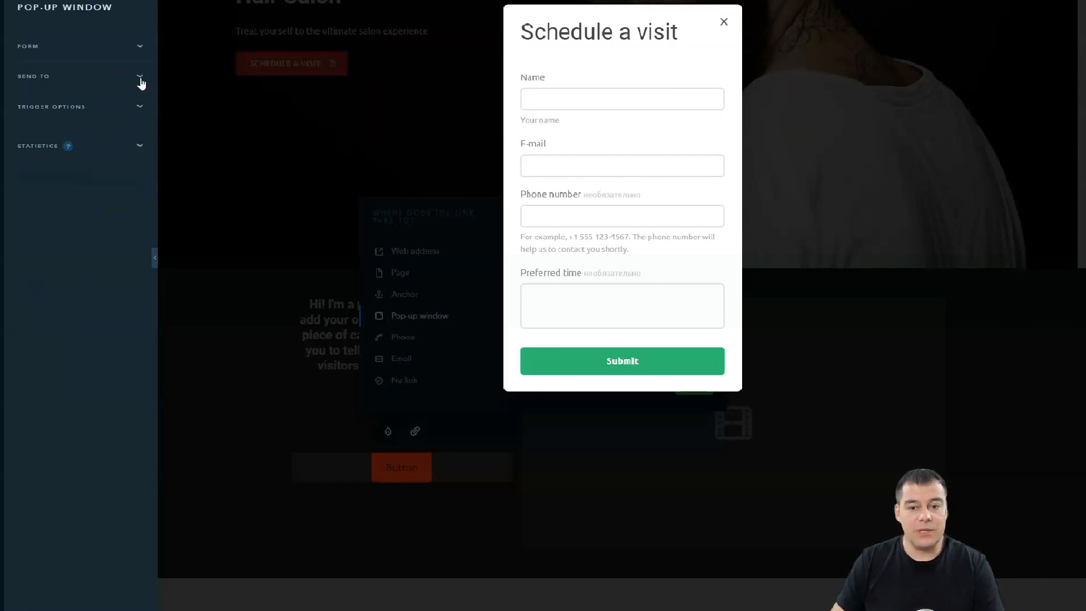
pyautogui.click(140, 79)
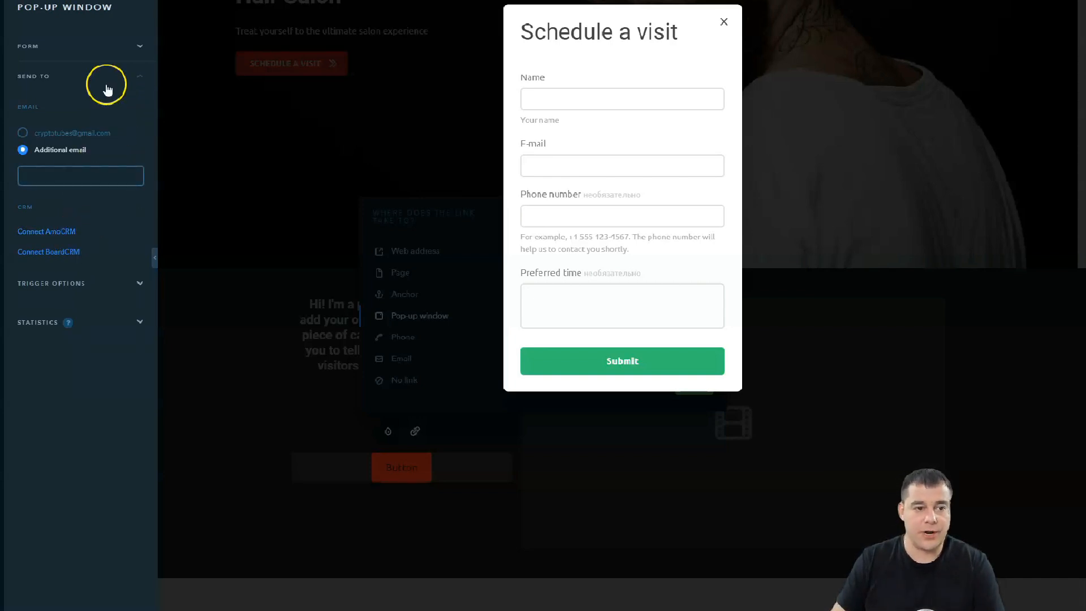
pyautogui.click(141, 78)
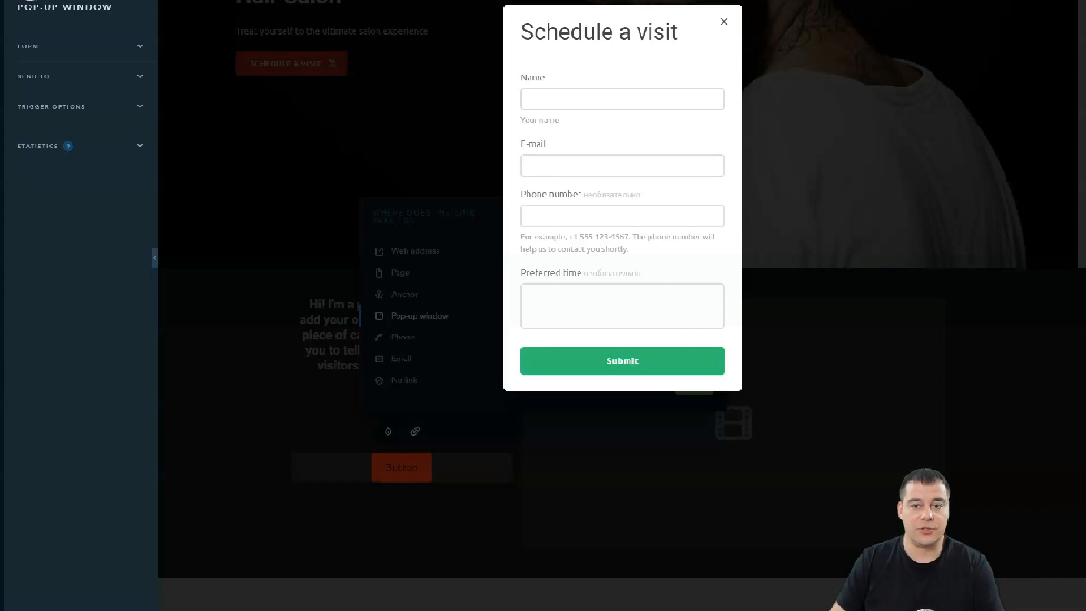
pyautogui.click(394, 64)
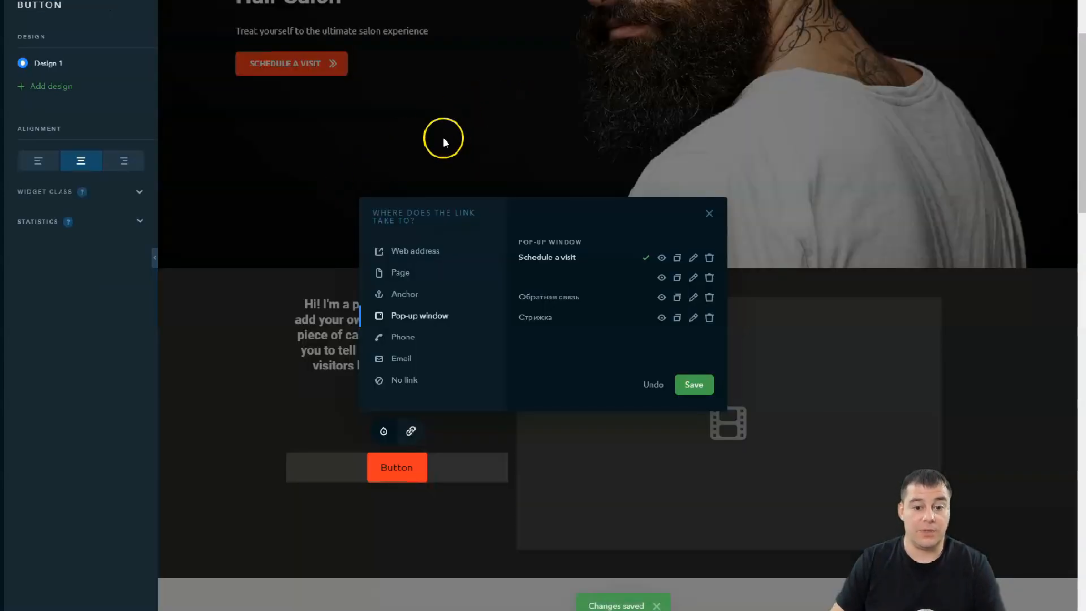
pyautogui.click(443, 136)
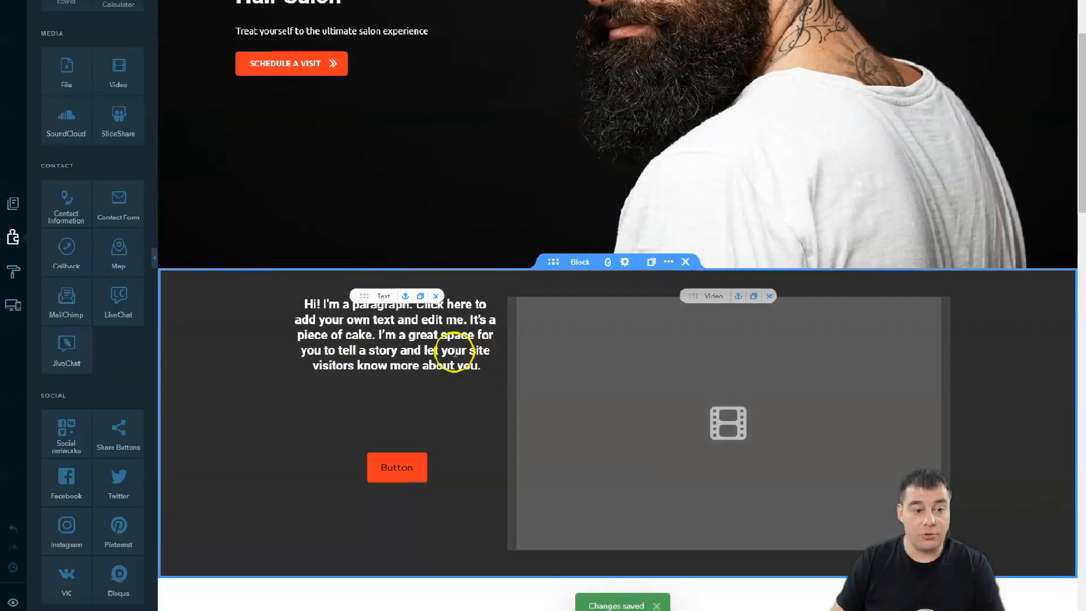
# - Look through the home page down to the footer and back up to the header, and review the available widgets
pyautogui.scroll(-2, 490, 380)
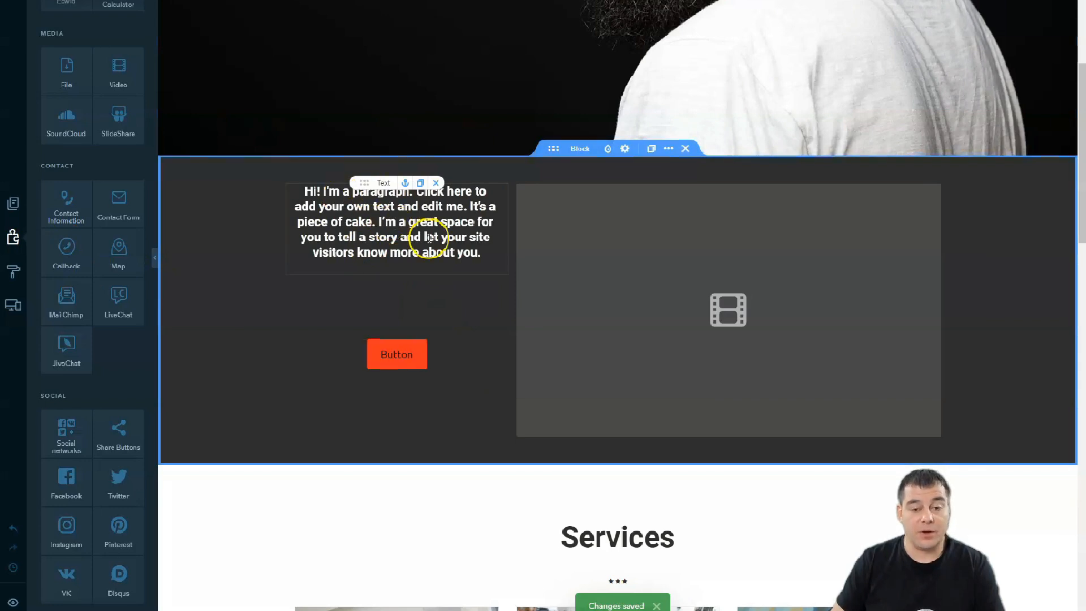
pyautogui.scroll(-8, 417, 308)
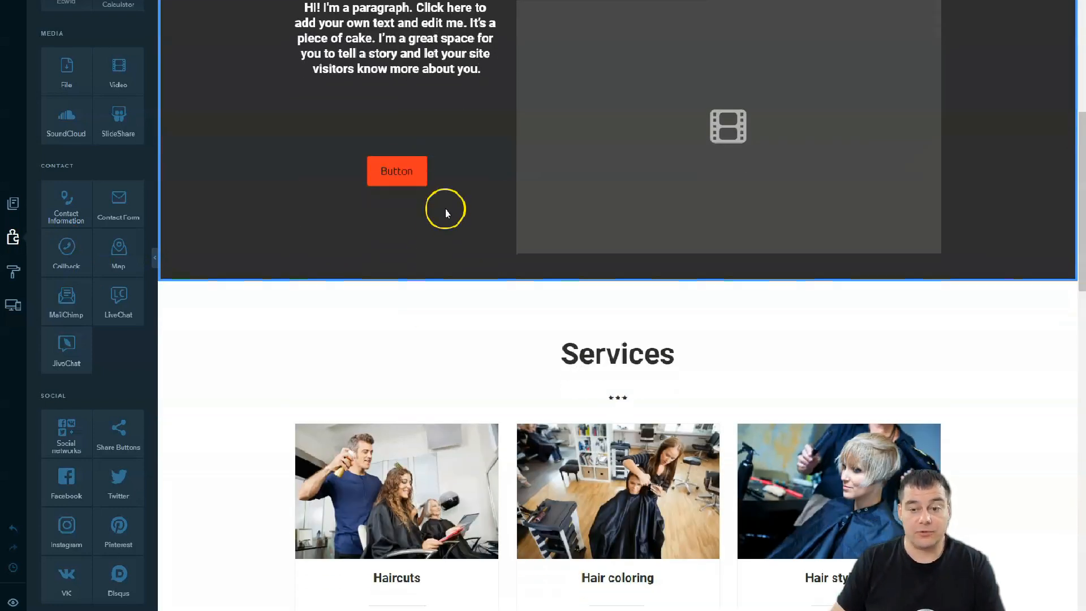
pyautogui.scroll(-17, 445, 207)
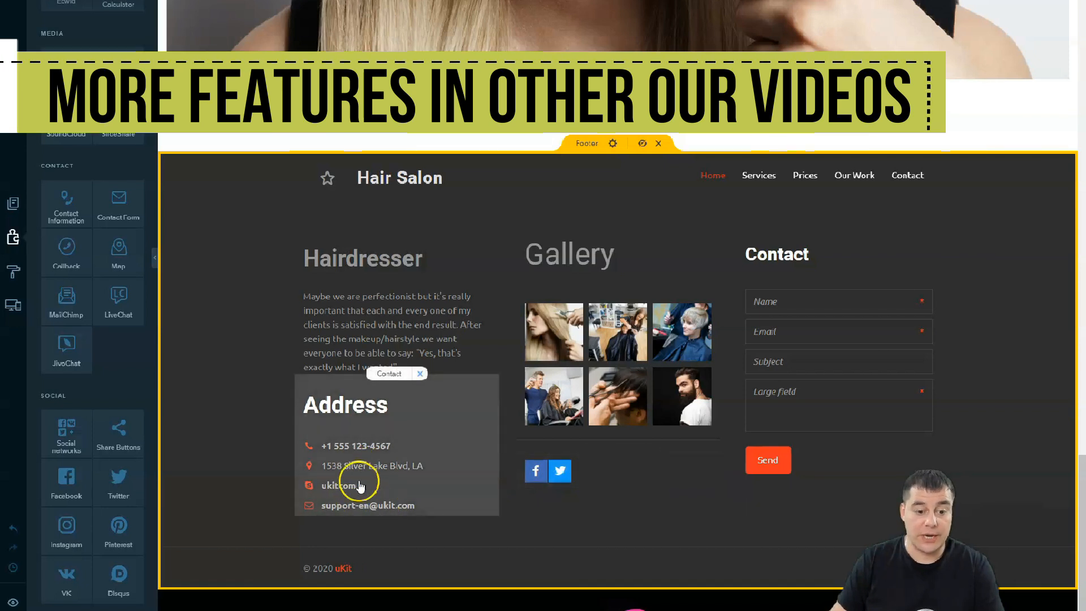
pyautogui.scroll(10, 104, 241)
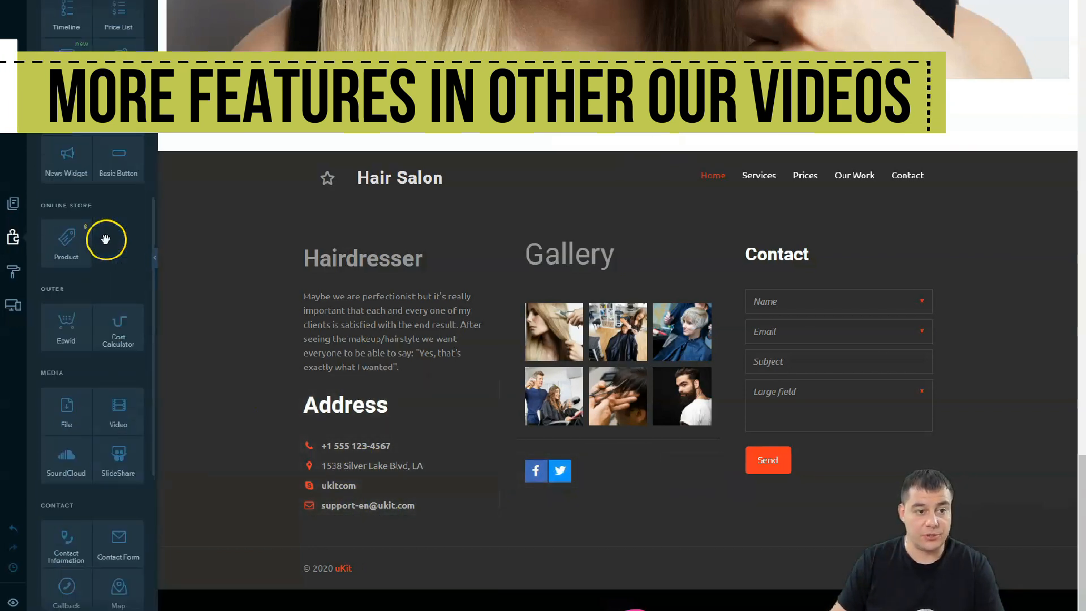
pyautogui.scroll(4, 104, 242)
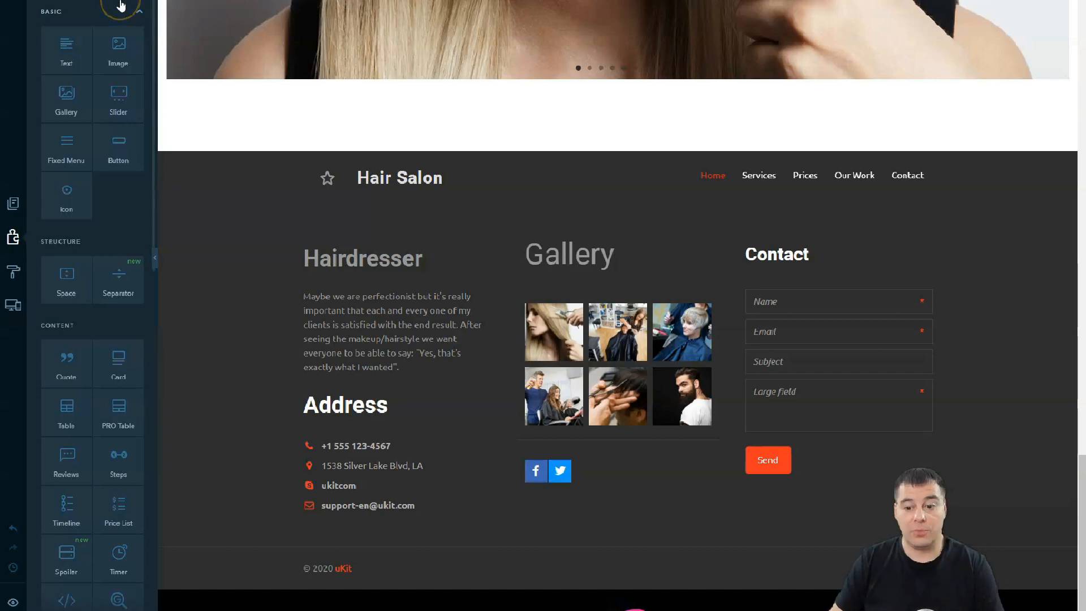
pyautogui.scroll(10, 676, 198)
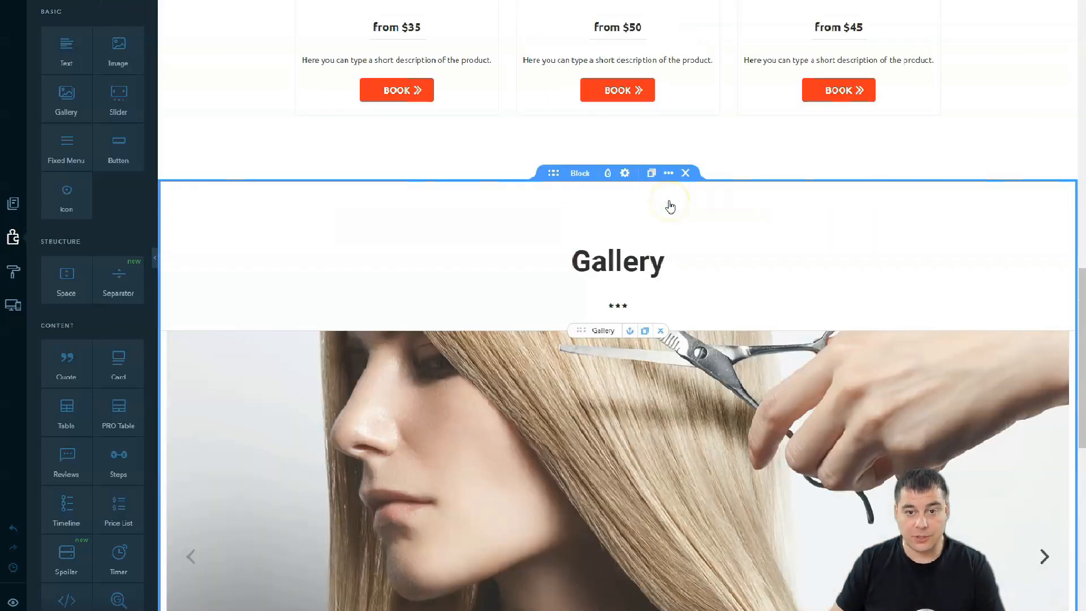
pyautogui.scroll(1, 670, 204)
pyautogui.scroll(-1, 668, 206)
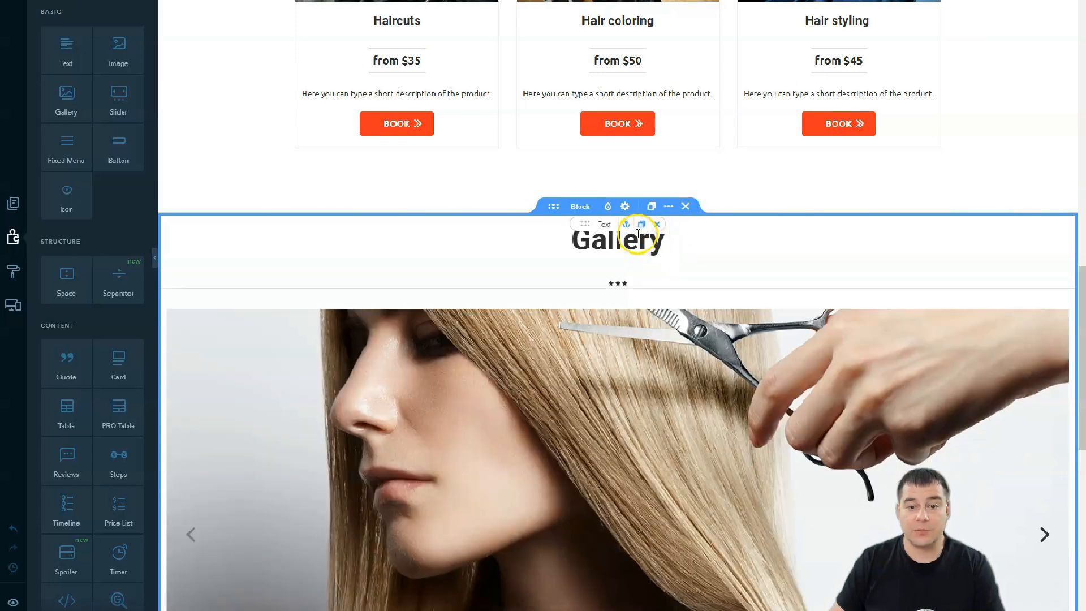
pyautogui.scroll(5, 540, 148)
pyautogui.scroll(10, 535, 153)
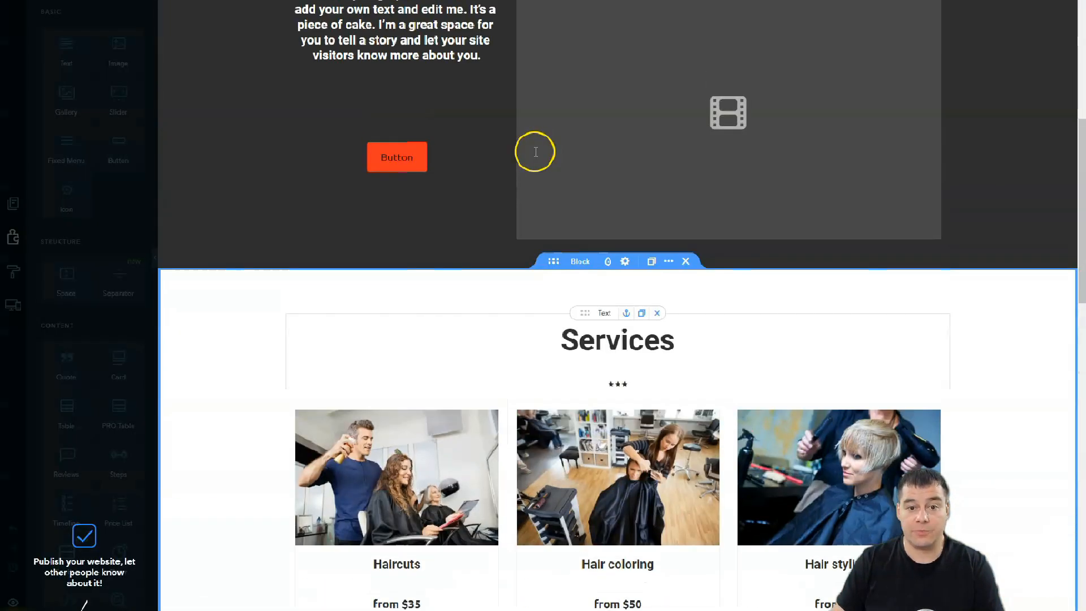
pyautogui.scroll(-5, 535, 157)
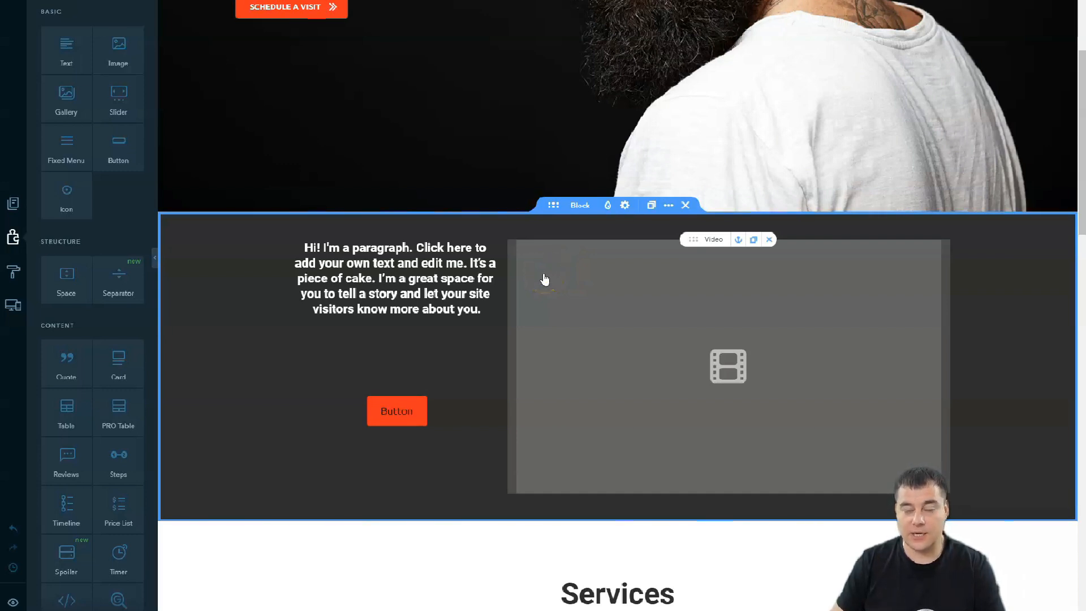
pyautogui.scroll(5, 548, 265)
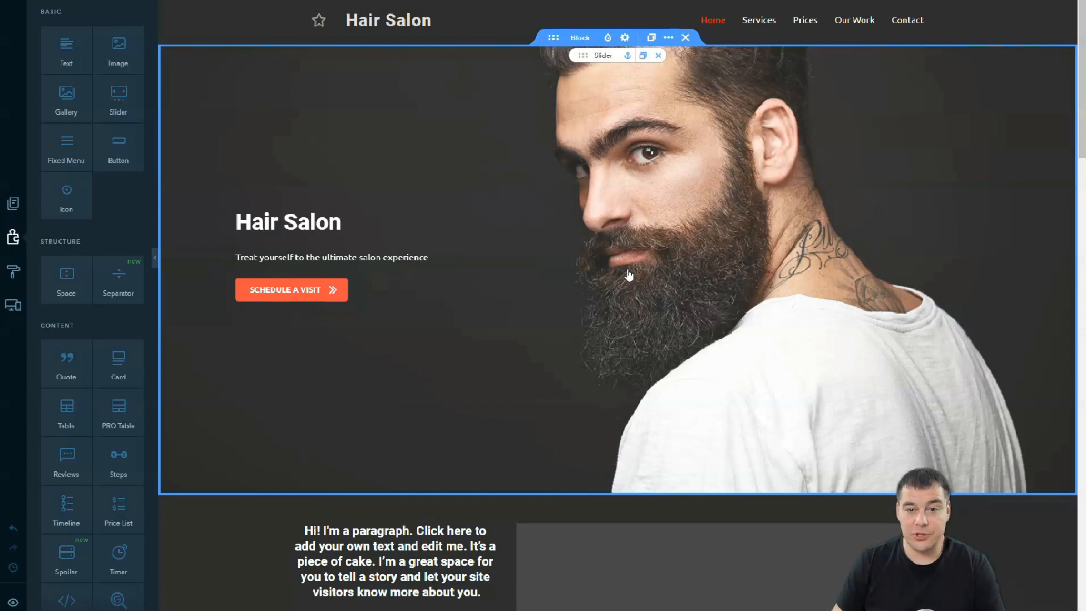
# - Widen the paragraph column by narrowing the video beside it, and reduce the empty space between the paragraph and the button
pyautogui.scroll(-4, 628, 274)
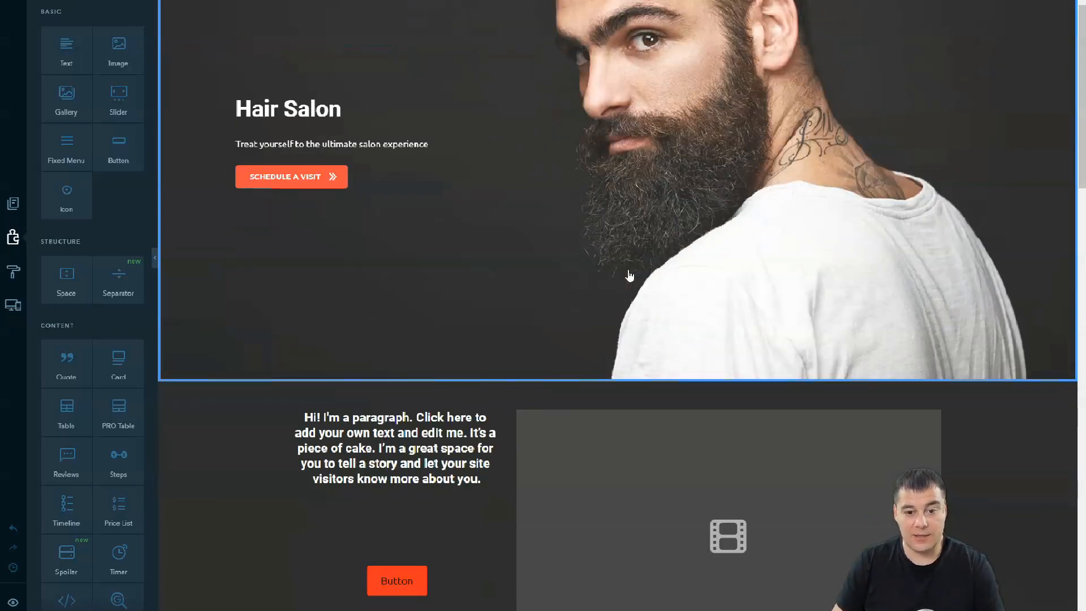
pyautogui.click(583, 280)
pyautogui.moveTo(583, 280); pyautogui.dragTo(268, 442)
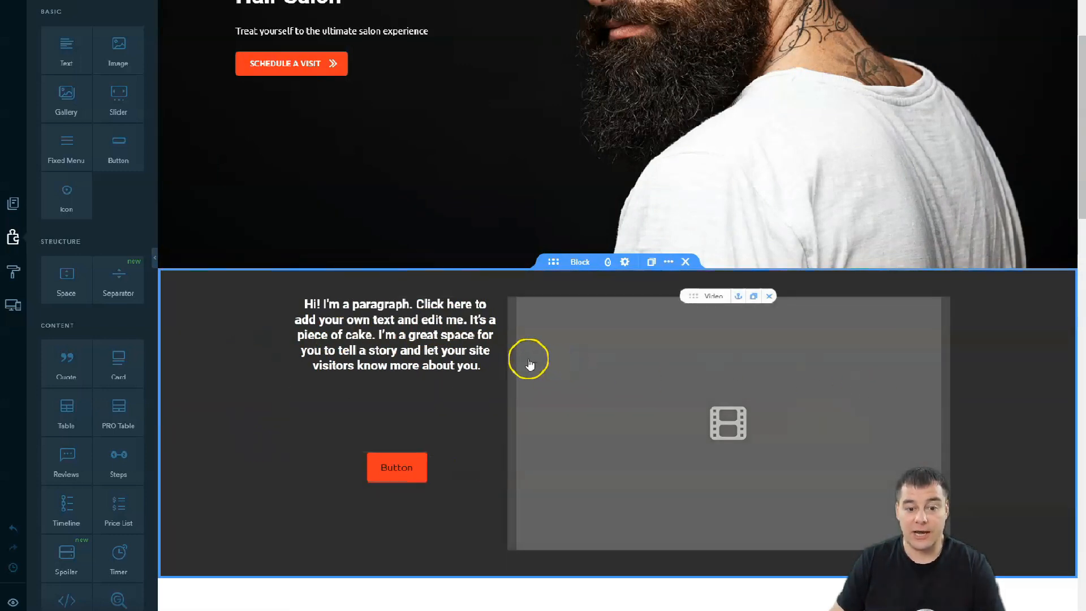
pyautogui.moveTo(528, 392); pyautogui.dragTo(636, 392)
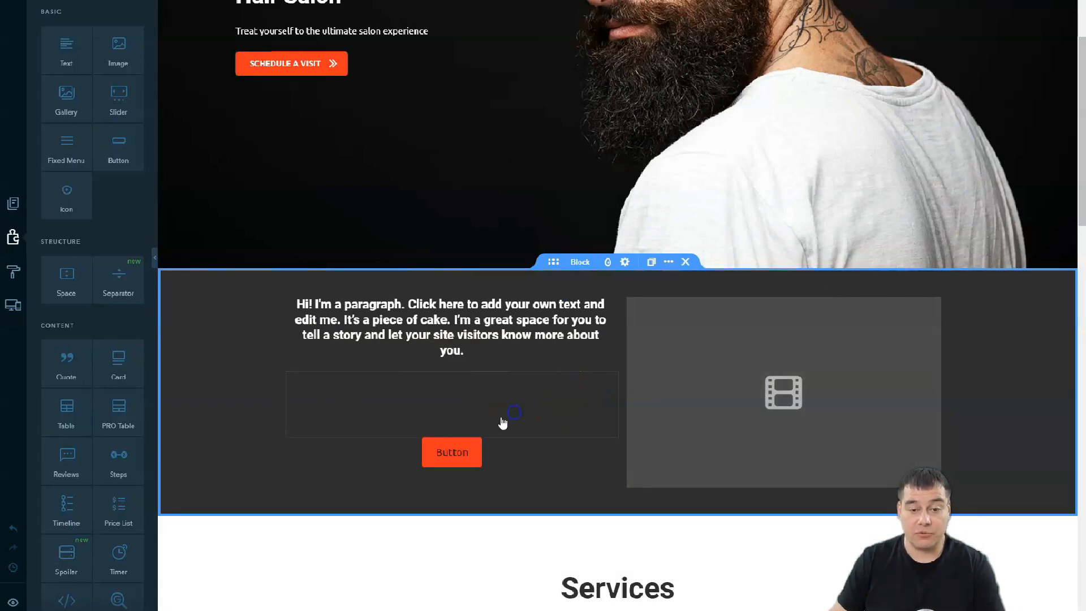
pyautogui.click(450, 432)
pyautogui.moveTo(453, 433); pyautogui.dragTo(452, 409)
pyautogui.click(249, 377)
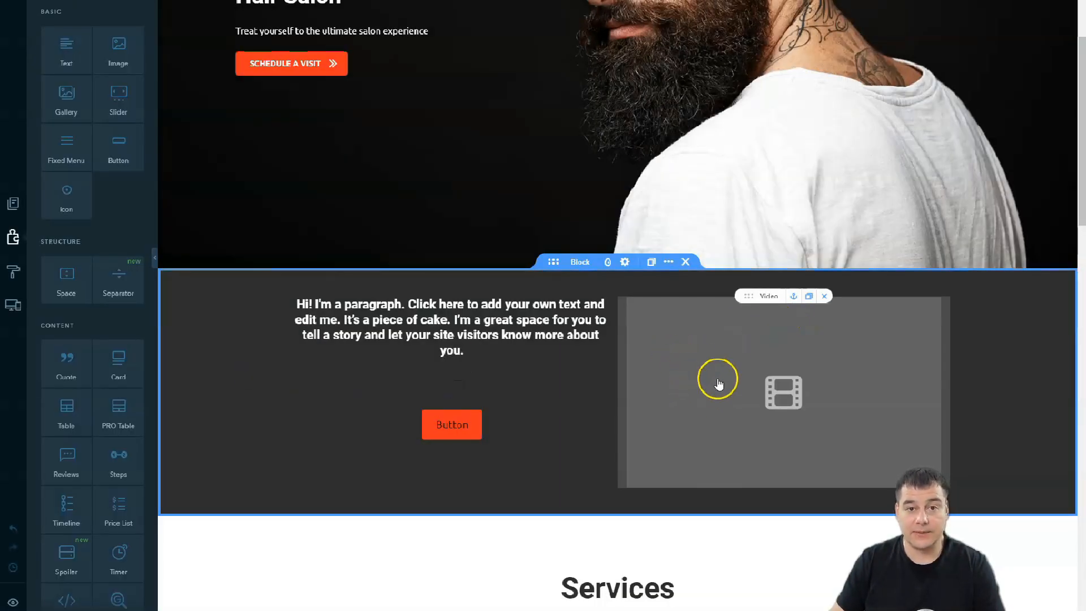
pyautogui.scroll(1, 704, 370)
pyautogui.scroll(3, 715, 283)
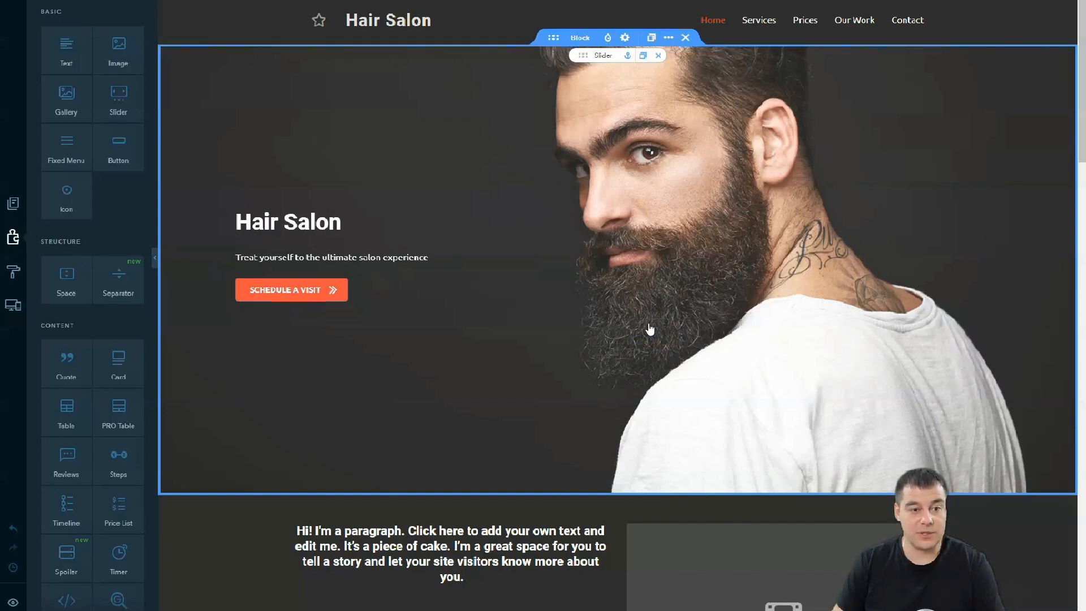
pyautogui.click(677, 313)
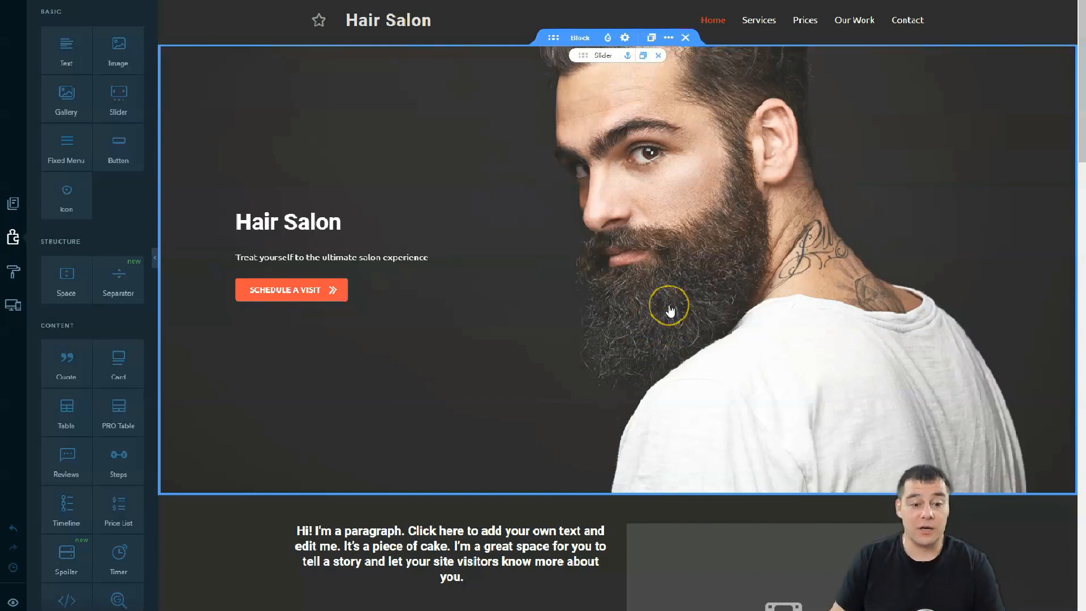